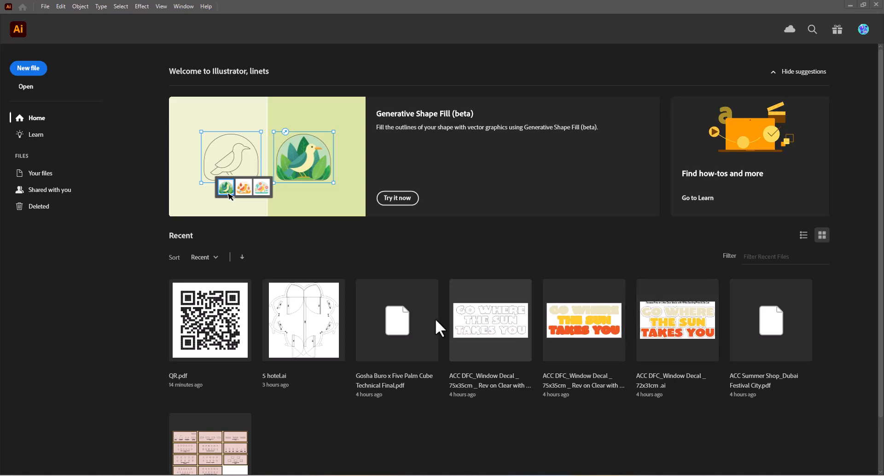
# - Look over the recent files and open the setup for a new document
pyautogui.scroll(-2, 510, 327)
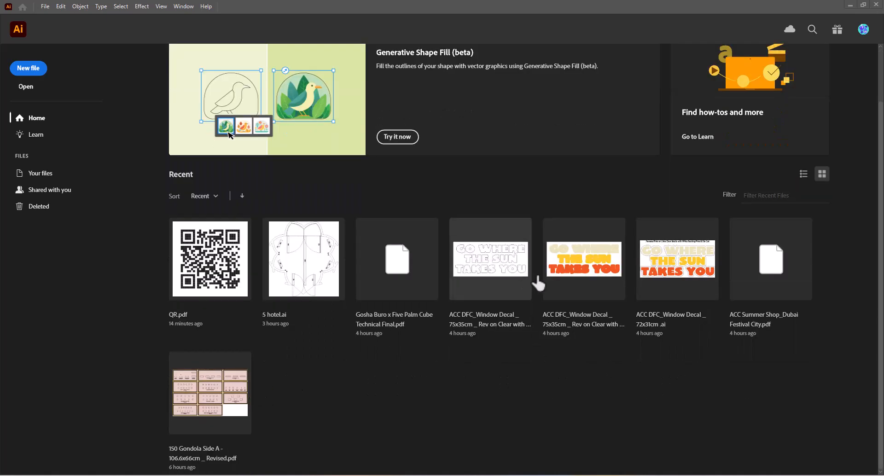
pyautogui.scroll(2, 575, 295)
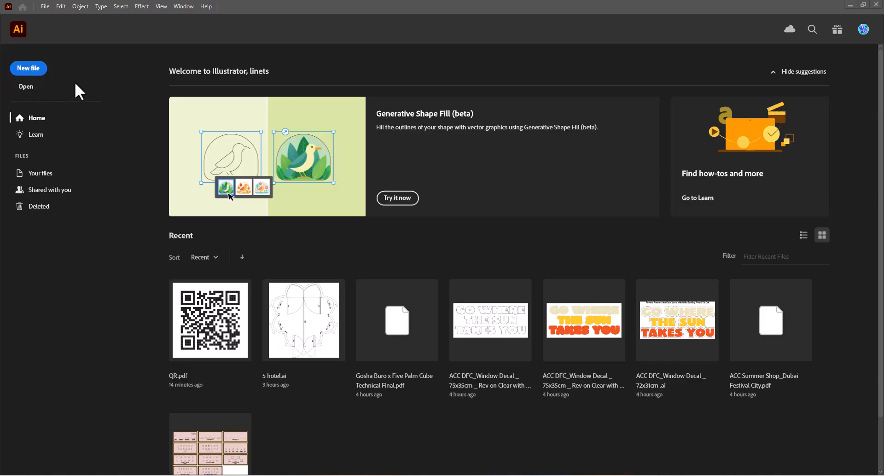
pyautogui.click(37, 72)
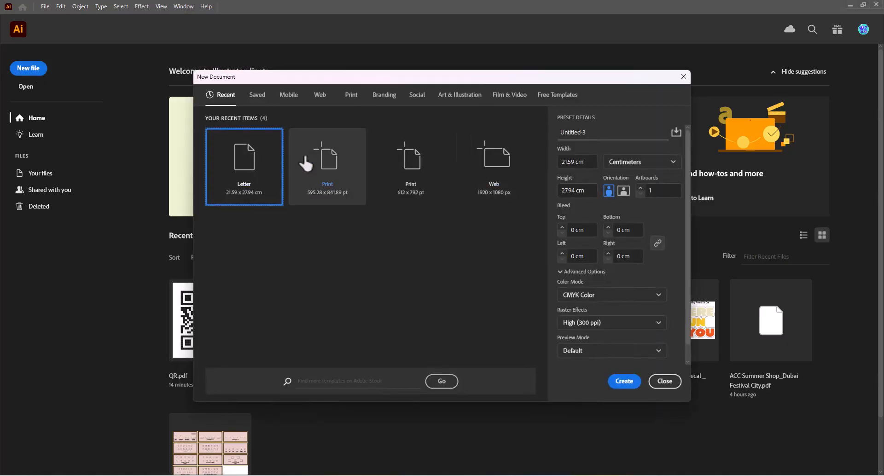
# - Examine the blank document presets and templates in the Saved, Mobile, Web, Print and Social categories
pyautogui.click(253, 96)
pyautogui.click(225, 97)
pyautogui.click(258, 97)
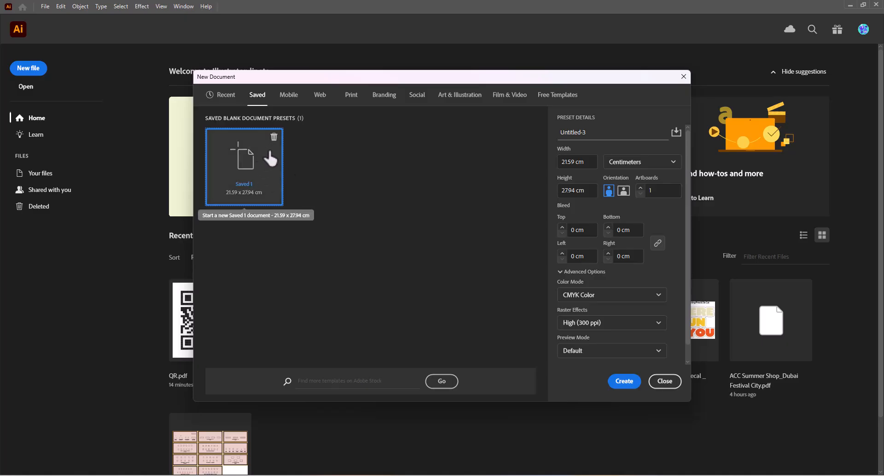
pyautogui.click(289, 98)
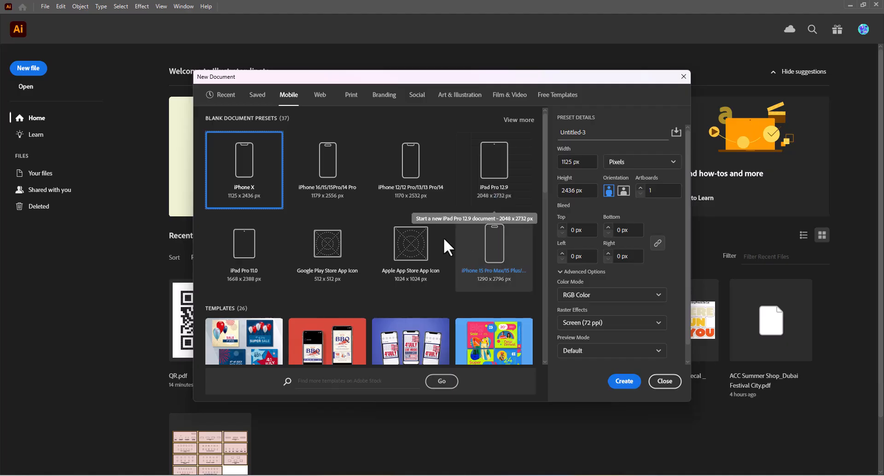
pyautogui.scroll(-2, 312, 239)
pyautogui.scroll(2, 297, 228)
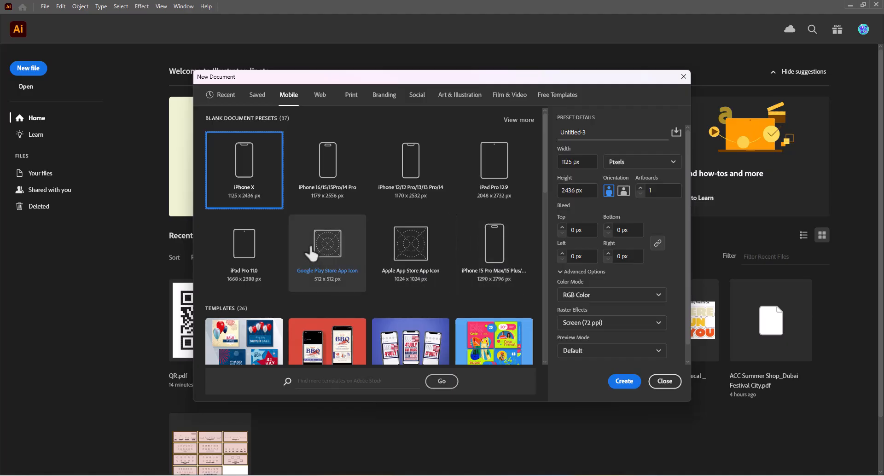
pyautogui.scroll(-4, 267, 202)
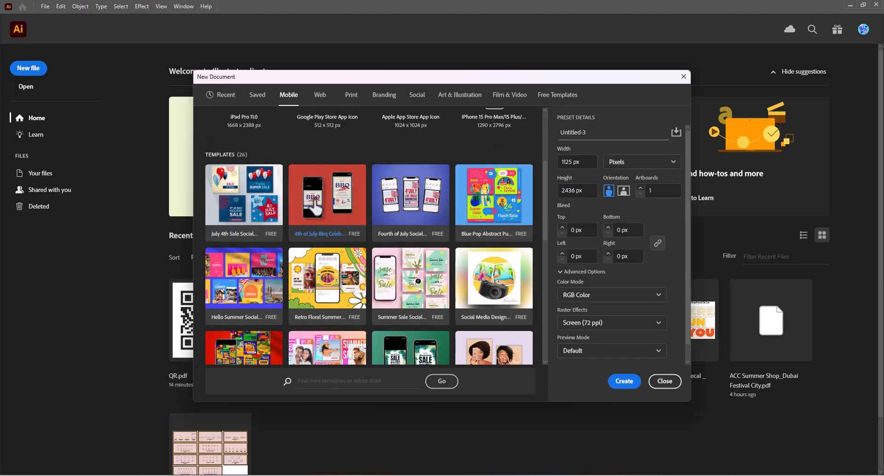
pyautogui.scroll(4, 323, 207)
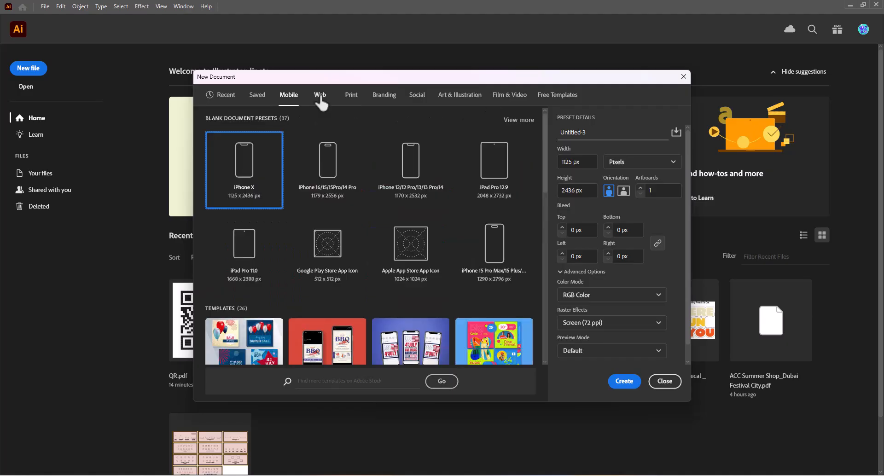
pyautogui.click(320, 96)
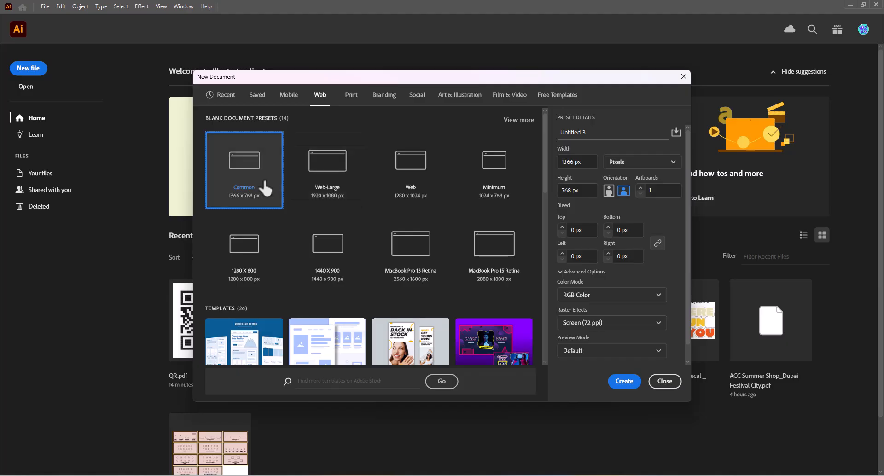
pyautogui.scroll(-3, 405, 226)
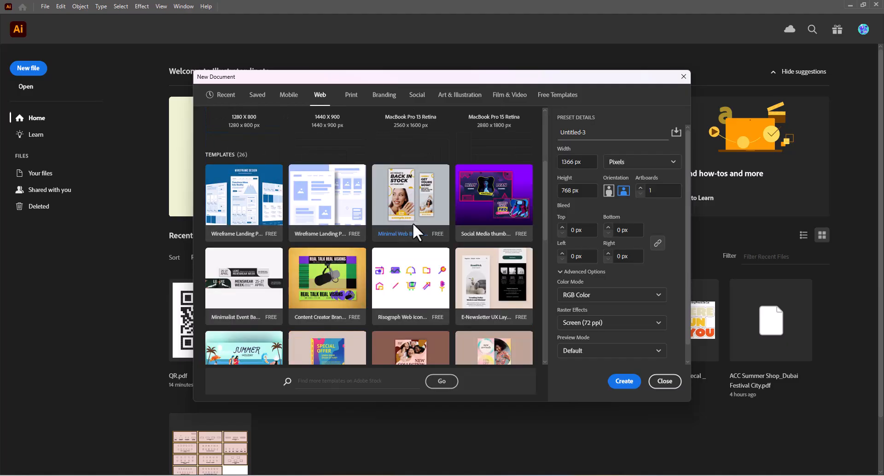
pyautogui.scroll(3, 477, 239)
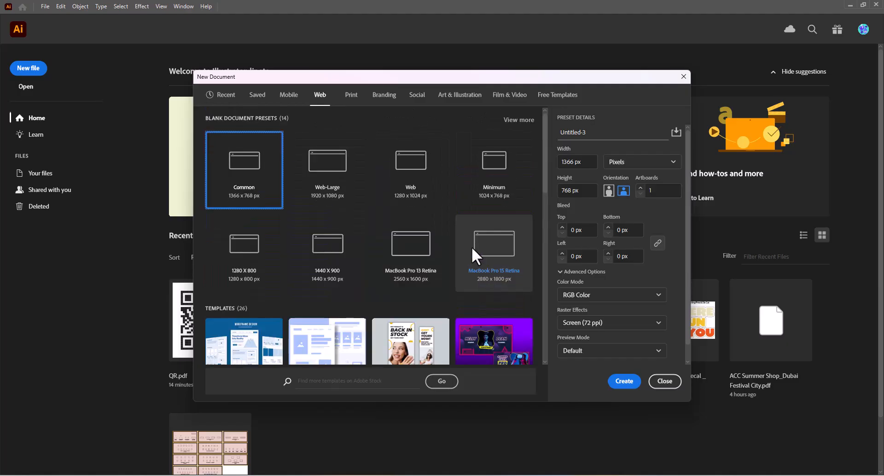
pyautogui.click(355, 97)
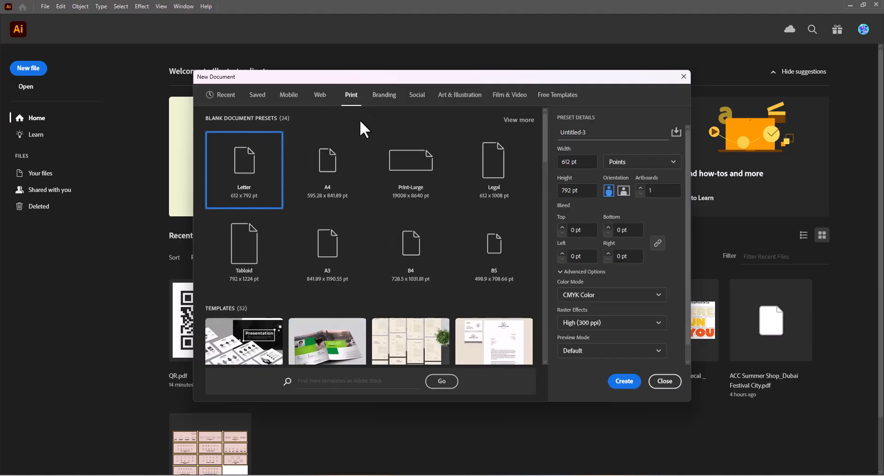
pyautogui.click(416, 106)
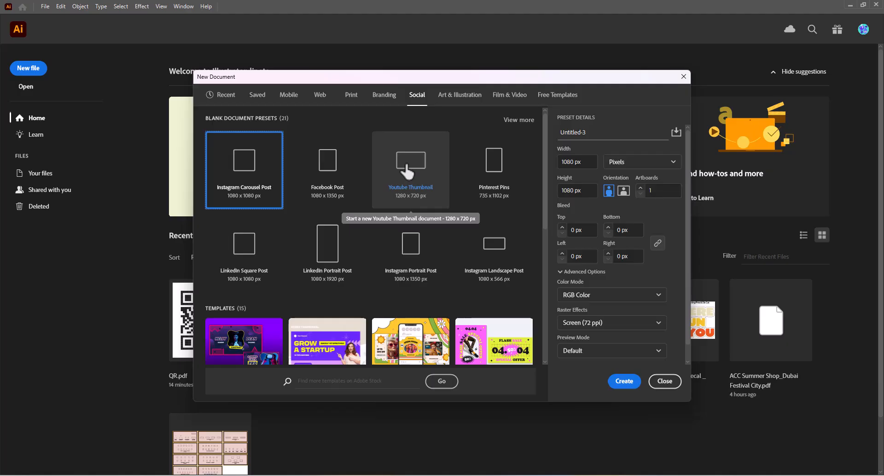
# - Choose the A4 print preset and try Pixels as the unit before setting it to Centimeters
pyautogui.click(352, 103)
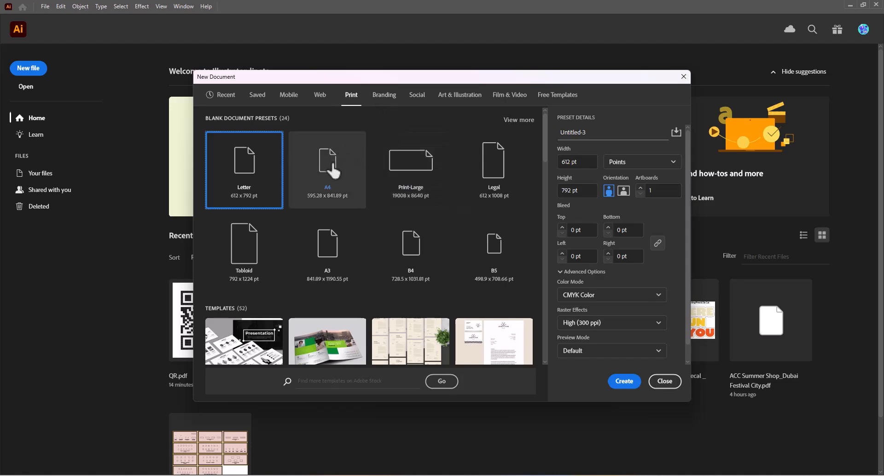
pyautogui.click(331, 169)
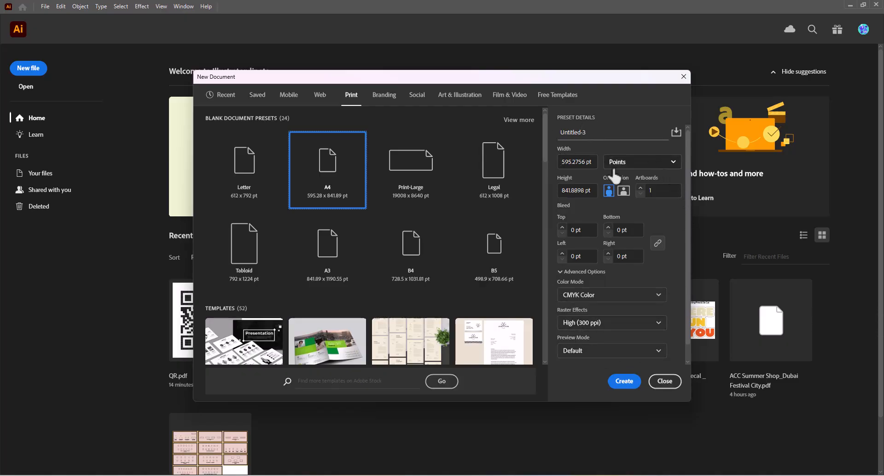
pyautogui.click(629, 174)
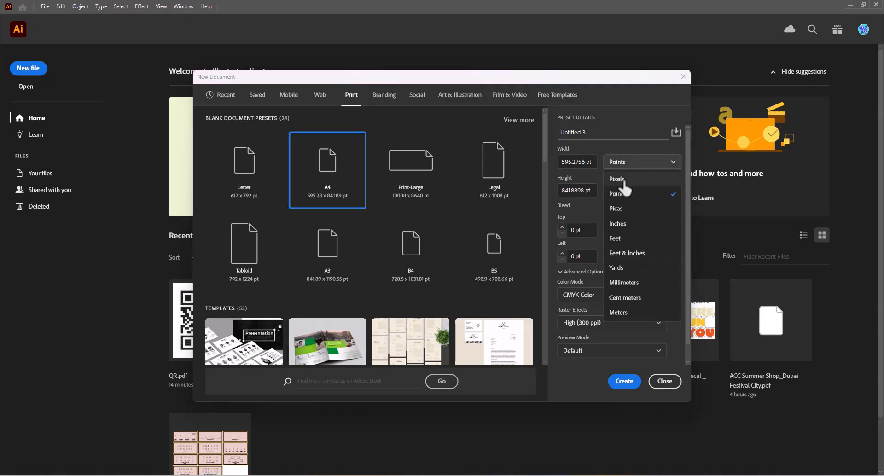
pyautogui.click(625, 179)
pyautogui.click(625, 165)
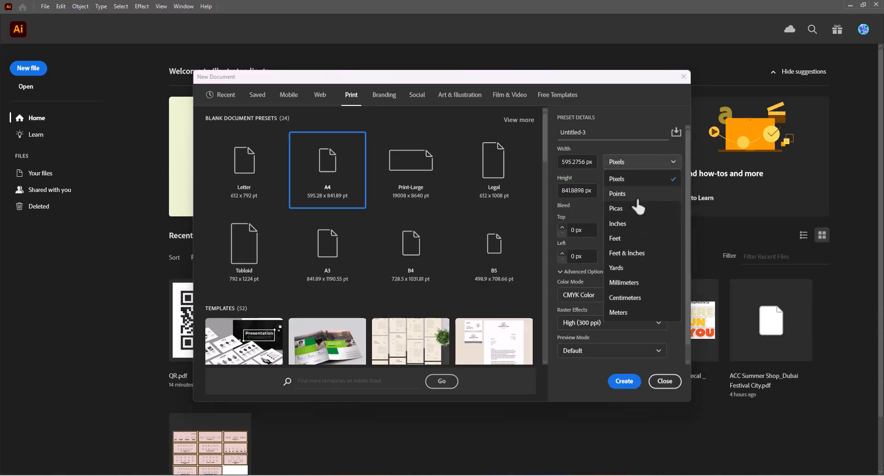
pyautogui.click(627, 299)
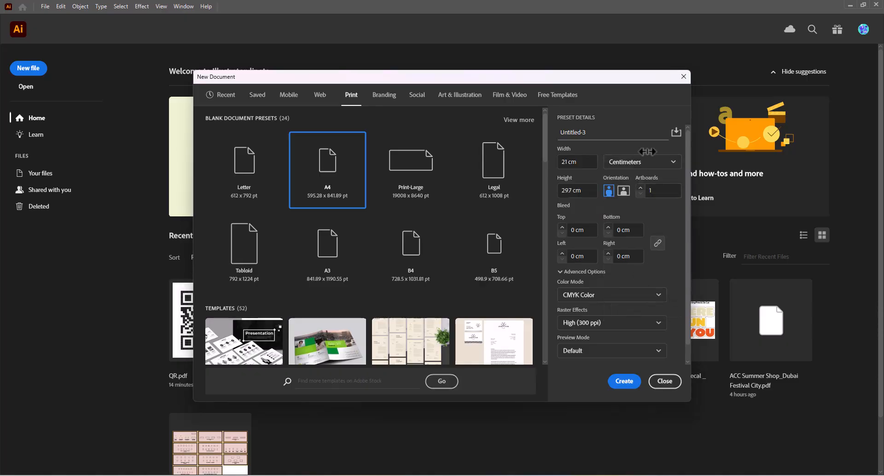
# - Switch the A4 preset's units to Millimeters and back to Centimeters
pyautogui.click(643, 162)
pyautogui.click(640, 282)
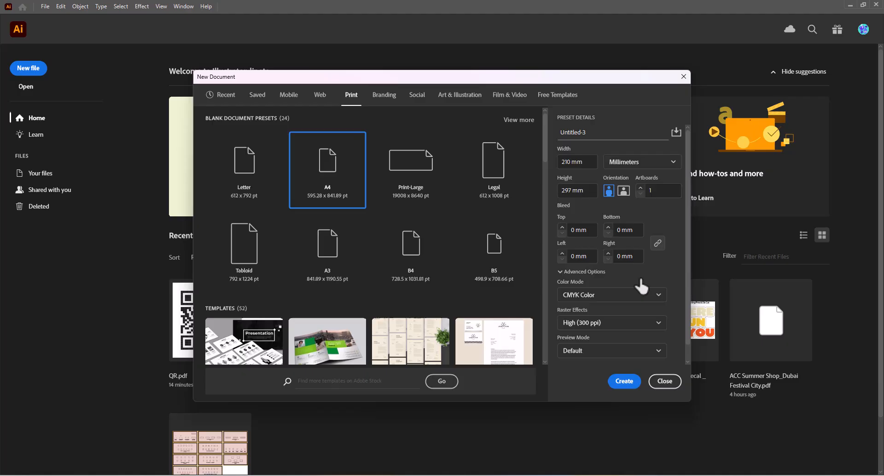
pyautogui.click(643, 162)
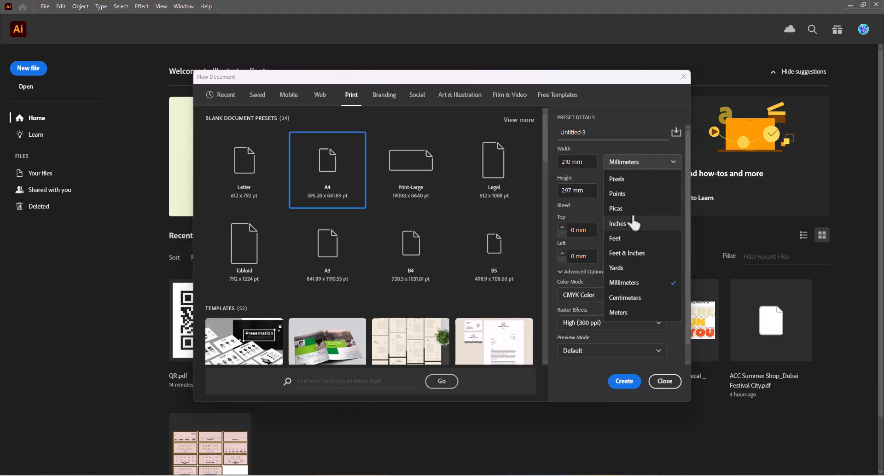
pyautogui.click(637, 124)
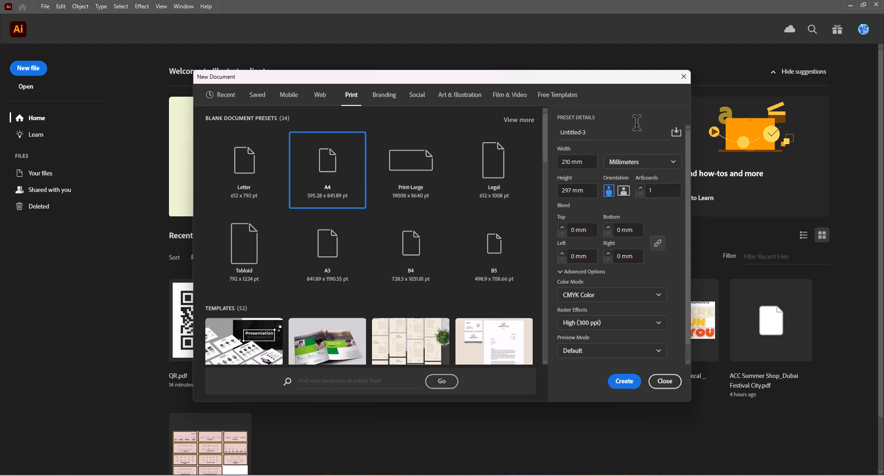
pyautogui.click(632, 165)
pyautogui.click(626, 298)
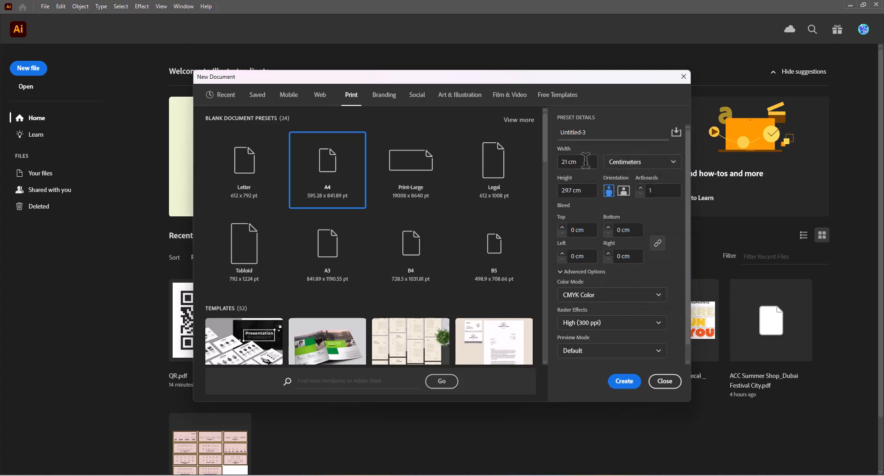
# - Set the A4 document to landscape orientation with 5 artboards
pyautogui.click(583, 162)
pyautogui.click(584, 188)
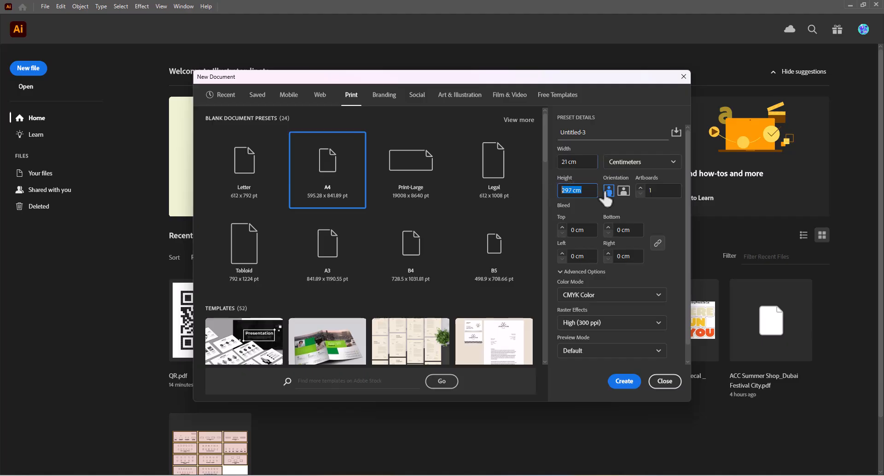
pyautogui.click(623, 191)
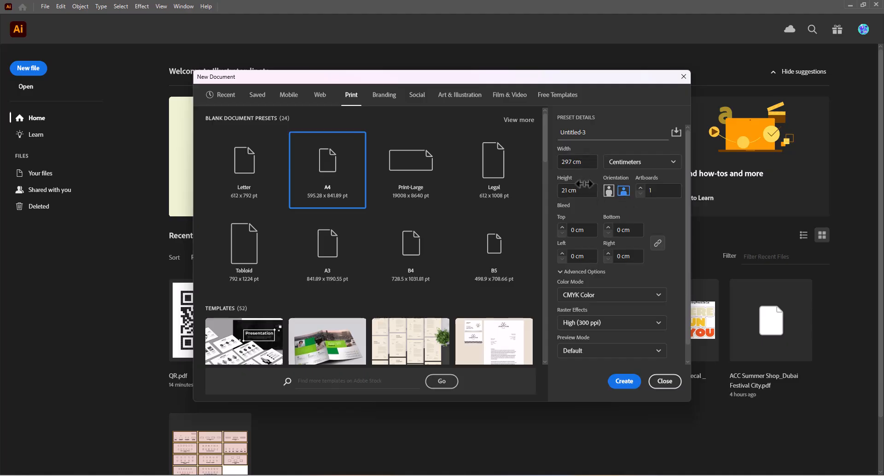
pyautogui.click(641, 188)
pyautogui.click(640, 188)
pyautogui.click(640, 189)
pyautogui.click(582, 230)
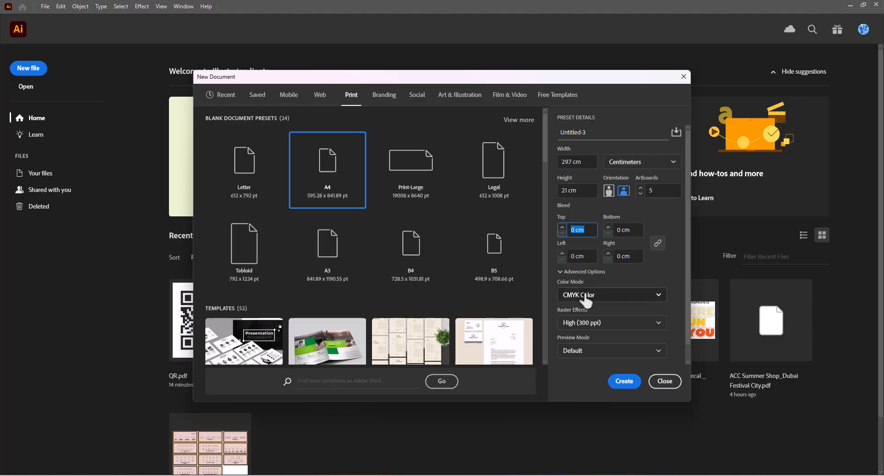
# - Try RGB Color and CMYK Color as the A4 document's color mode and compare with the Social preset's color mode
pyautogui.scroll(-1, 586, 303)
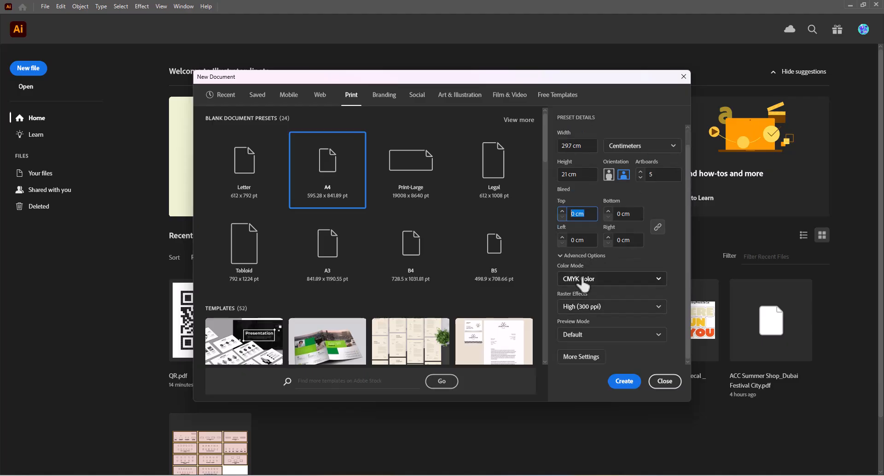
pyautogui.click(587, 283)
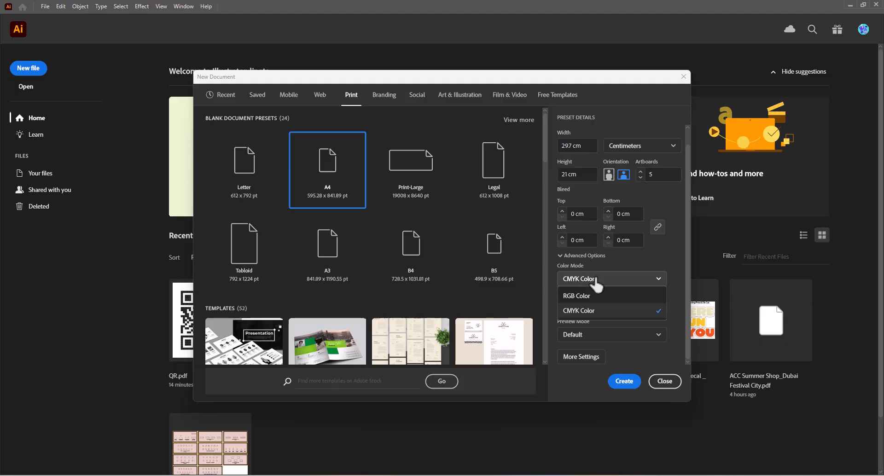
pyautogui.click(581, 297)
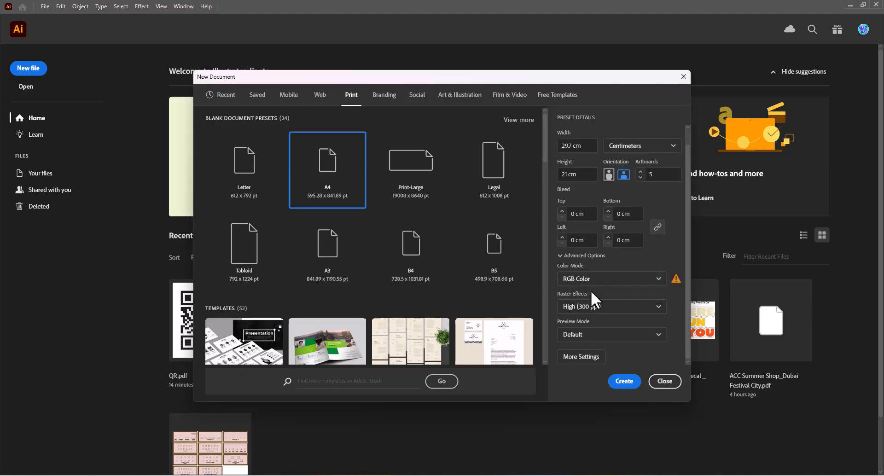
pyautogui.click(611, 281)
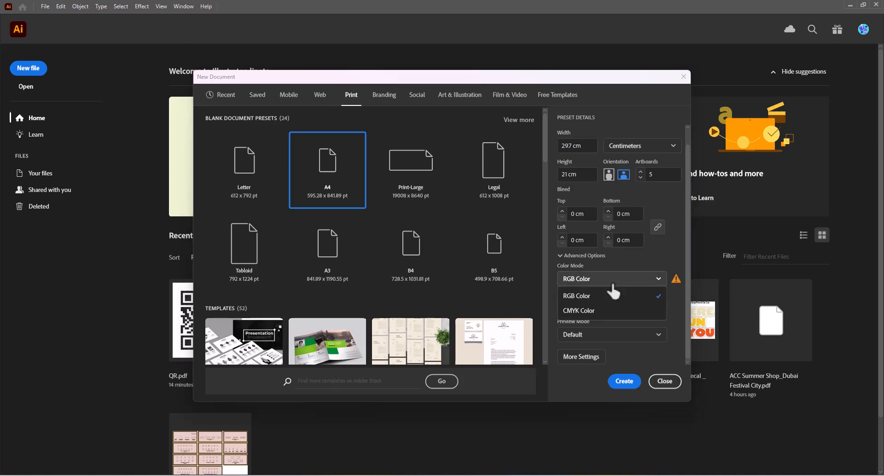
pyautogui.click(604, 313)
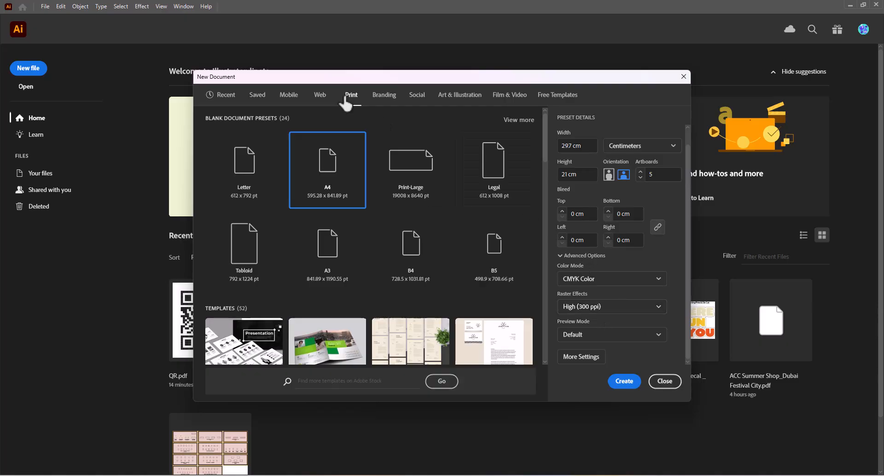
pyautogui.click(613, 282)
pyautogui.click(607, 295)
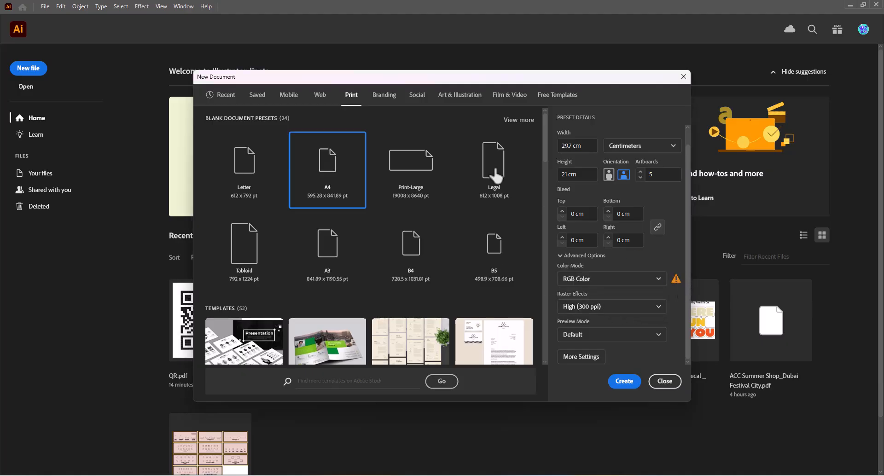
pyautogui.click(417, 103)
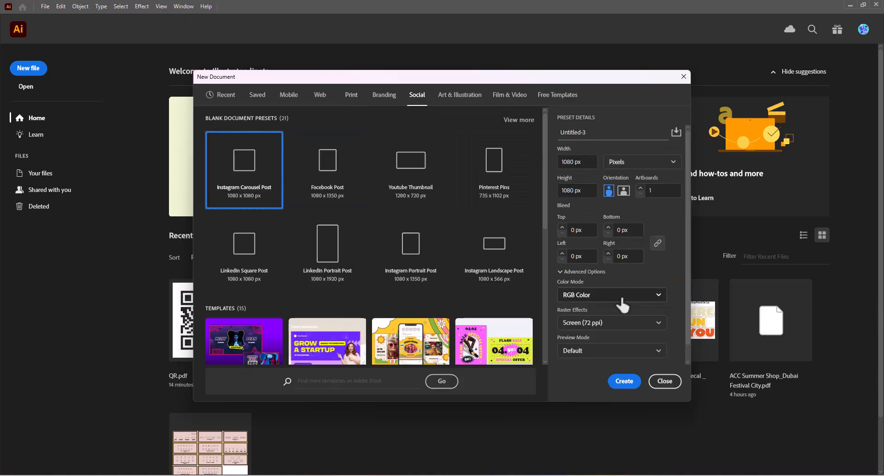
# - Choose the A4 preset from the Print category and set its units to Centimeters
pyautogui.click(359, 97)
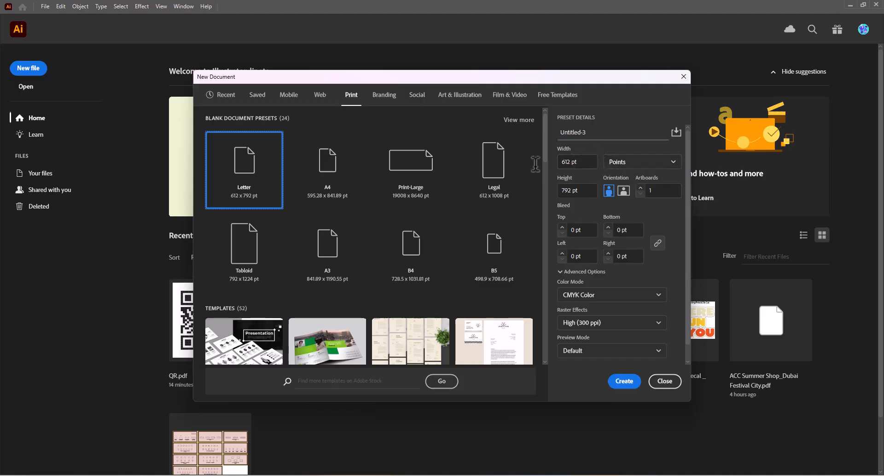
pyautogui.click(346, 173)
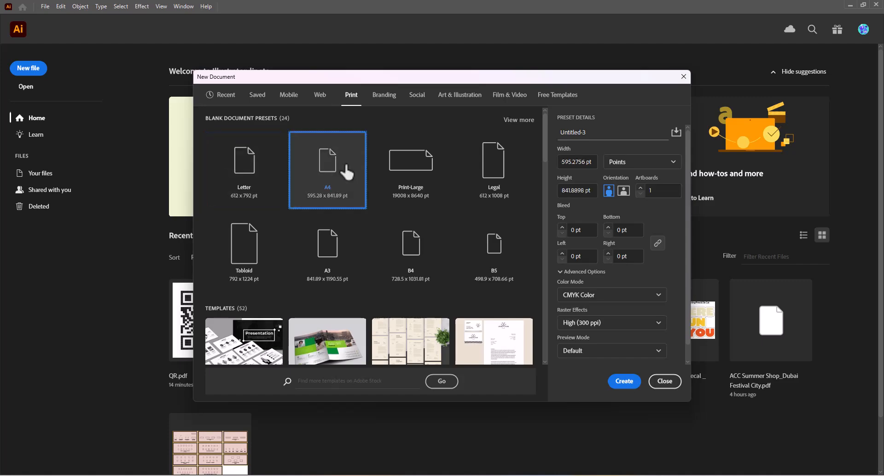
pyautogui.click(645, 165)
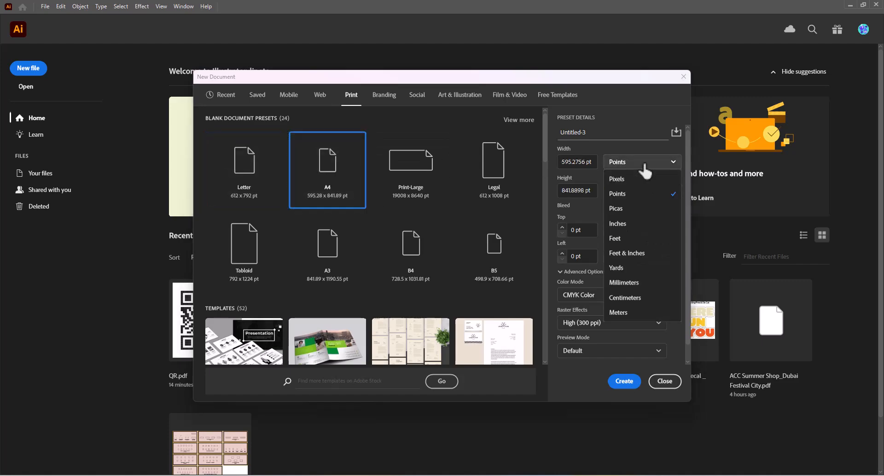
pyautogui.click(631, 299)
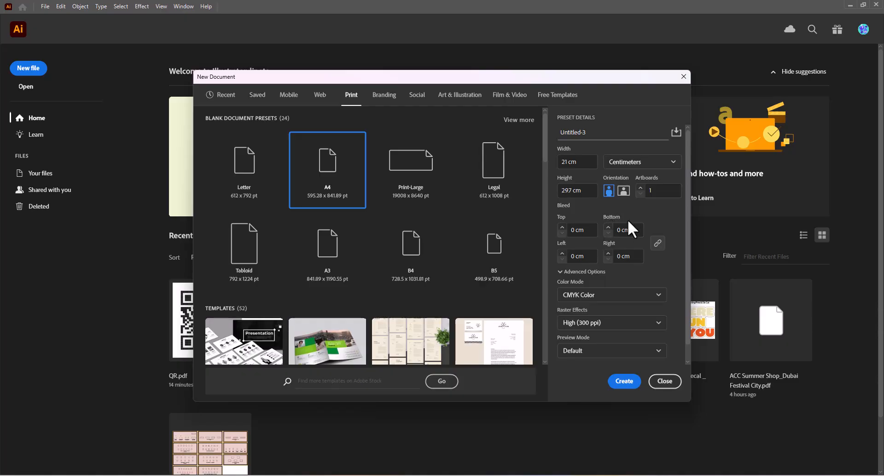
# - Name the document with the author's first name plus "a4" and save its settings as the preset Saved 2
pyautogui.click(628, 132)
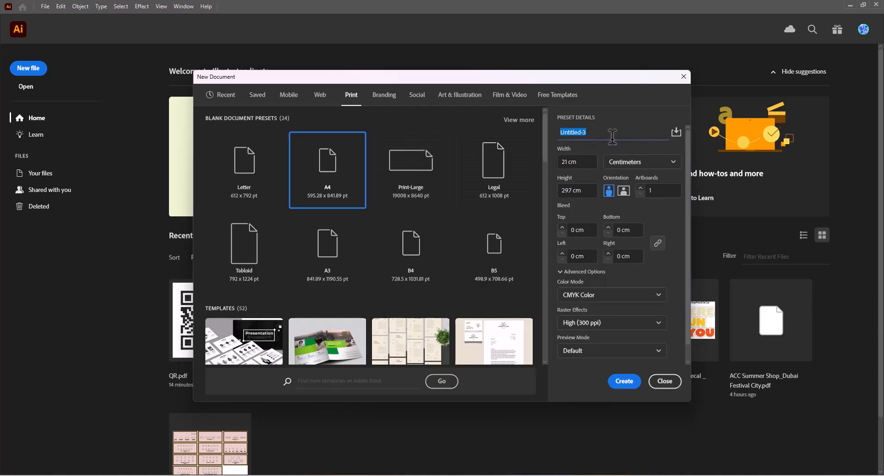
pyautogui.write('ali a4')
pyautogui.click(676, 132)
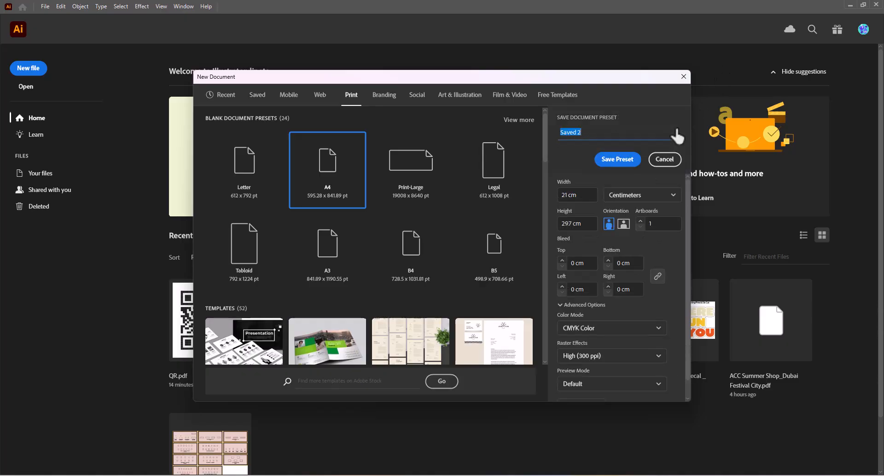
# - Create the document from the saved preset Saved 2 and close the floating Transform panel
pyautogui.click(261, 96)
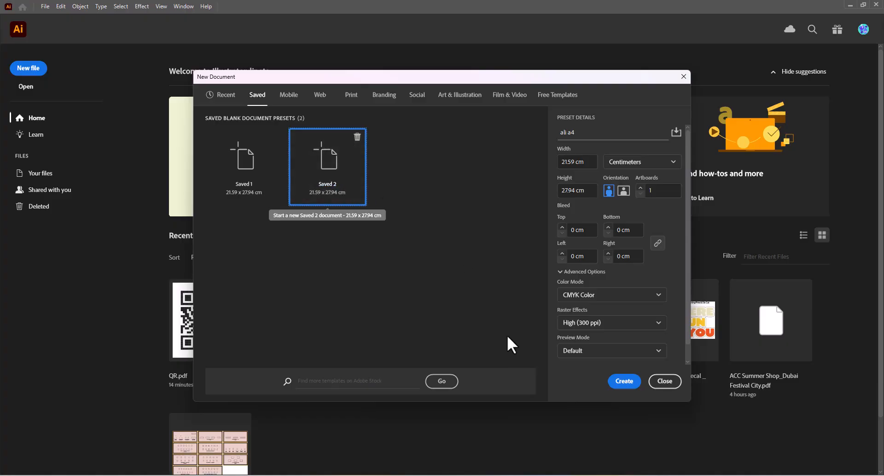
pyautogui.click(628, 385)
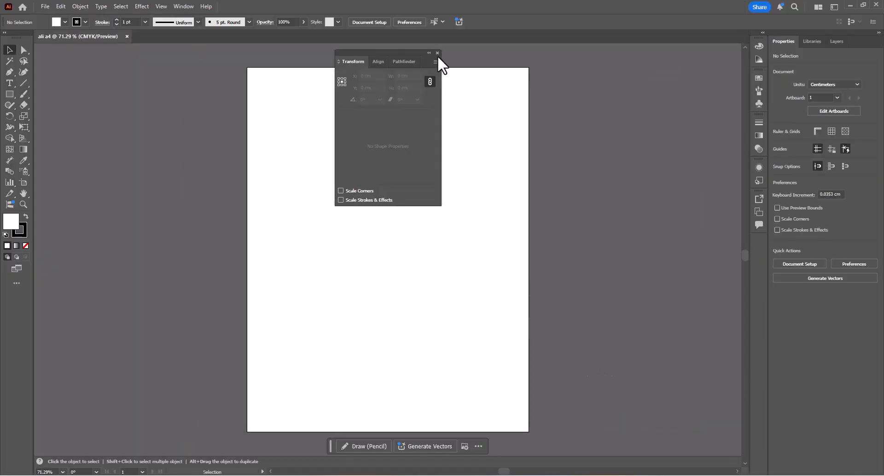
pyautogui.click(437, 53)
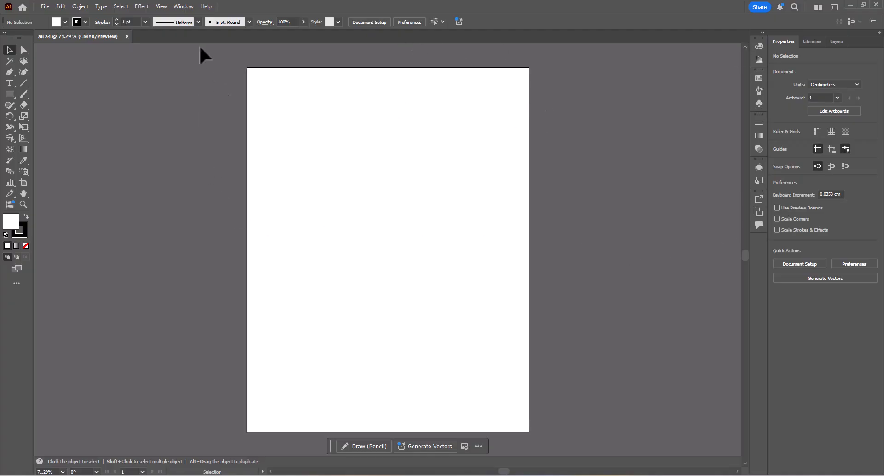
# - Apply the Essentials Classic workspace and review the other workspace choices
pyautogui.click(187, 7)
pyautogui.moveTo(222, 61)
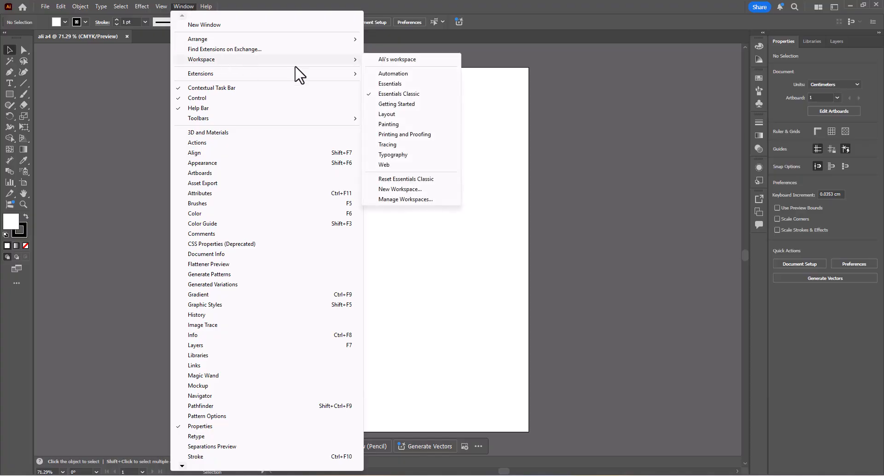
pyautogui.click(399, 94)
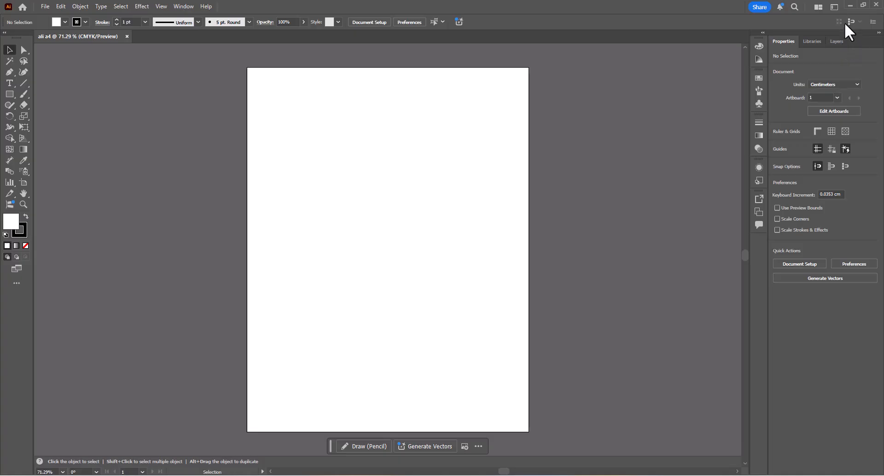
pyautogui.click(835, 7)
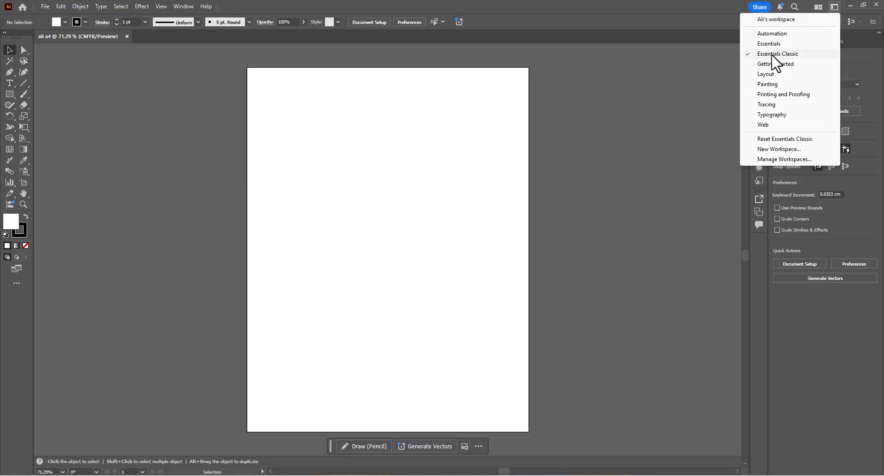
pyautogui.click(775, 55)
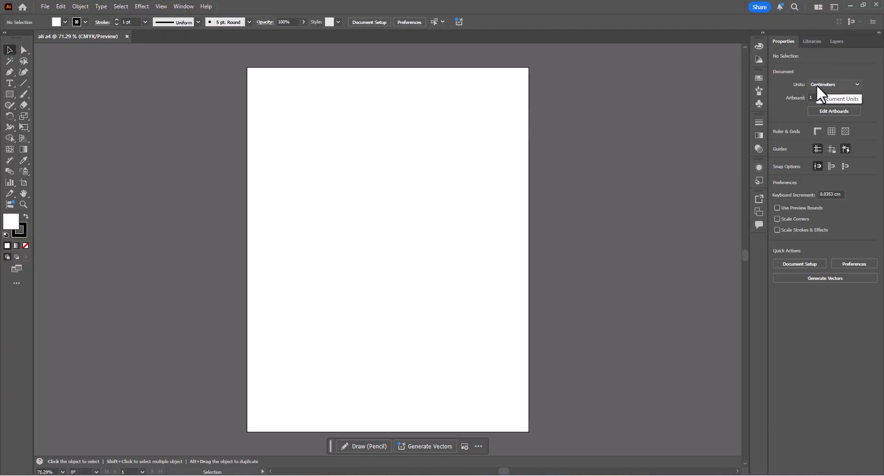
# - Try Inches and Feet & Inches as the document units, then set them back to Centimeters
pyautogui.click(845, 84)
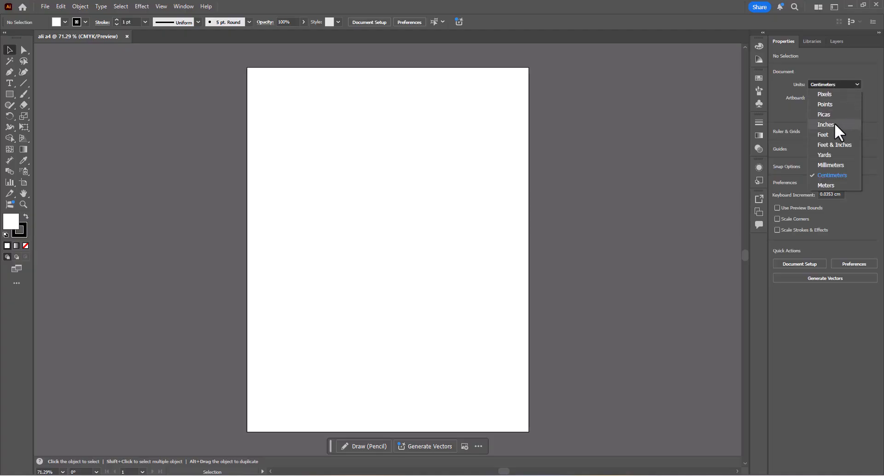
pyautogui.click(839, 133)
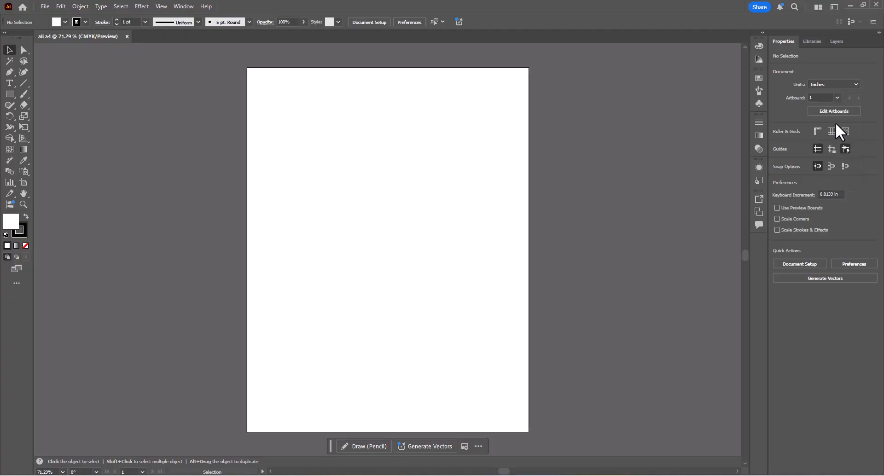
pyautogui.click(847, 88)
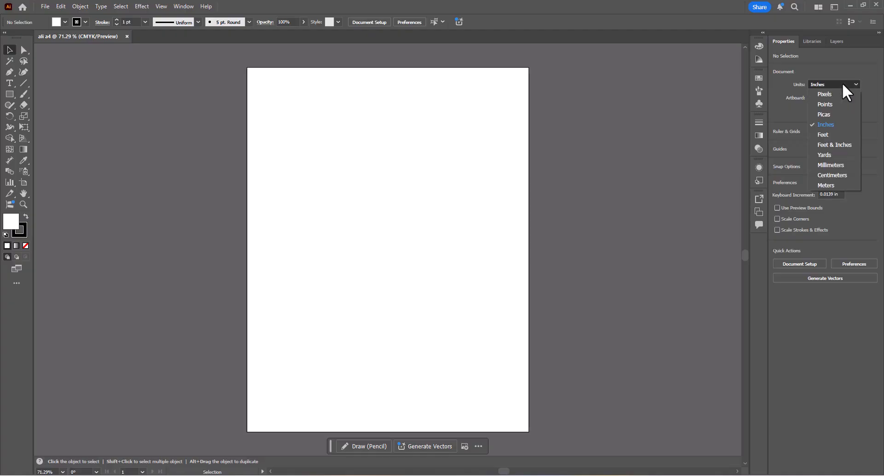
pyautogui.click(833, 145)
pyautogui.click(836, 86)
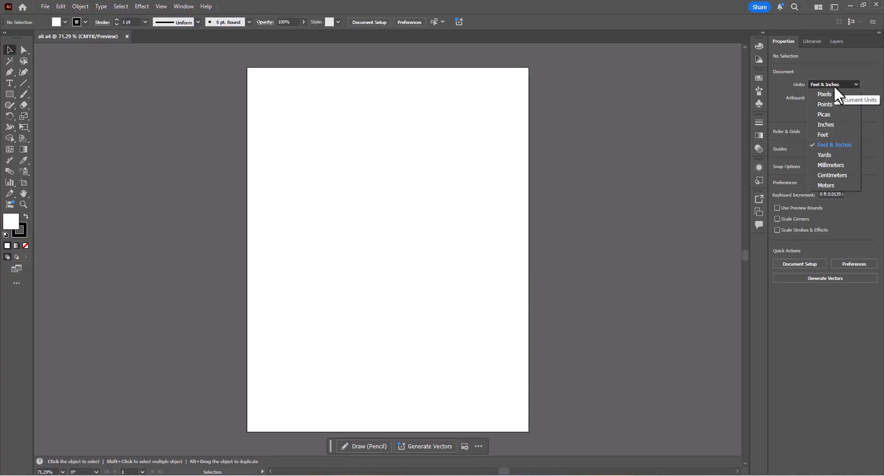
pyautogui.click(831, 176)
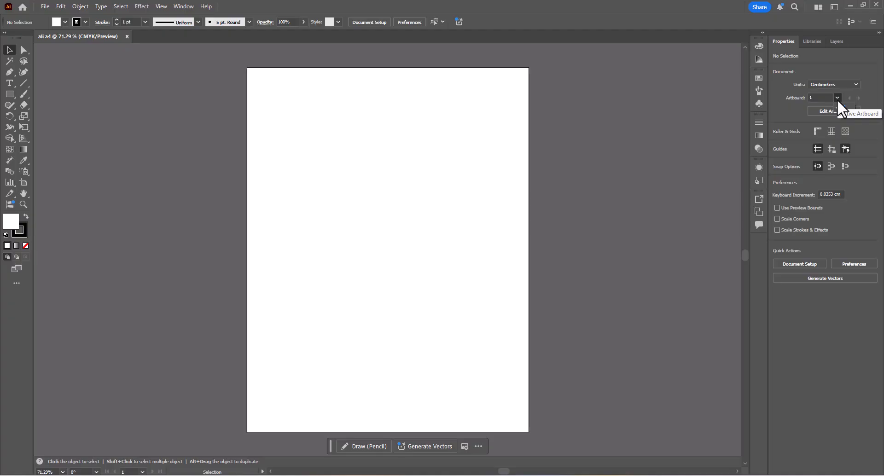
# - Enter artboard editing mode and shrink Artboard 1 to about 14.85 cm wide and 15.83 cm high
pyautogui.moveTo(463, 124); pyautogui.dragTo(373, 157)
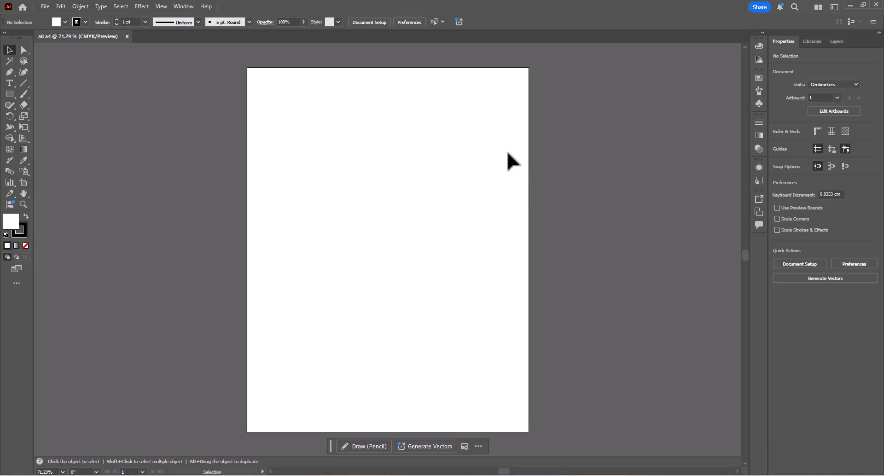
pyautogui.scroll(-3, 447, 152)
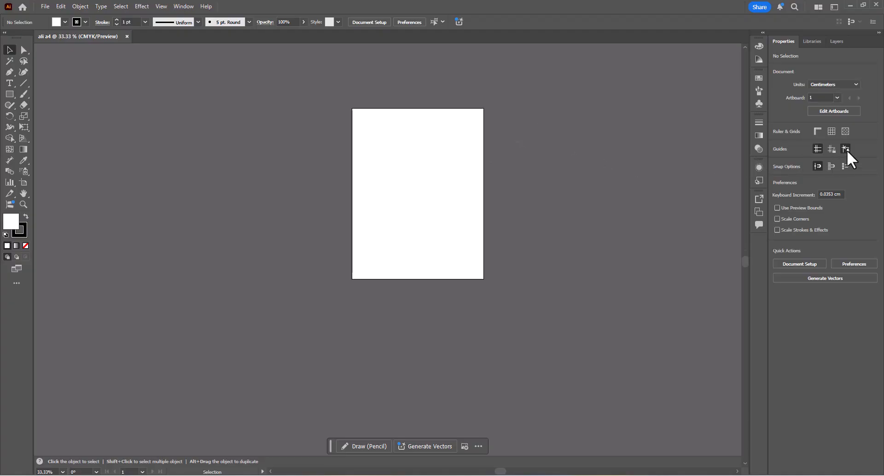
pyautogui.click(847, 113)
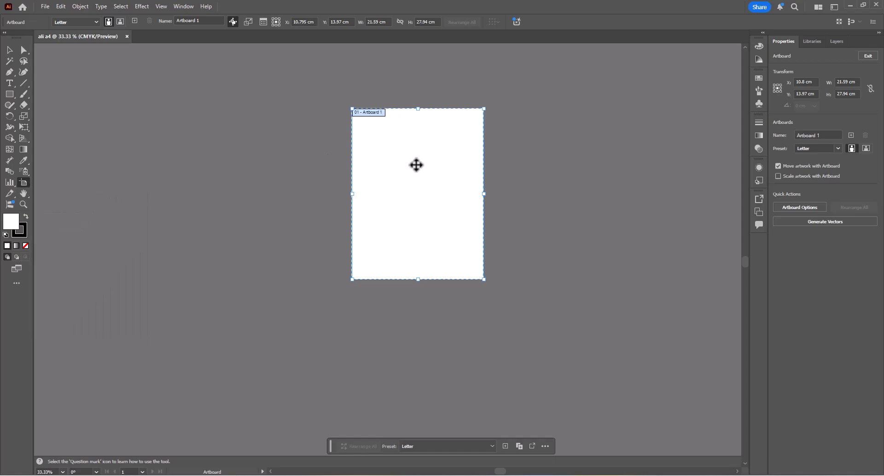
pyautogui.moveTo(418, 279); pyautogui.dragTo(430, 207)
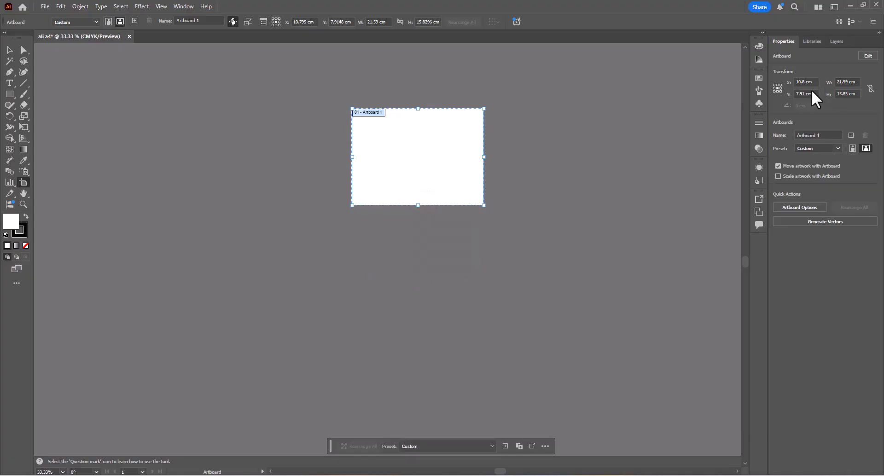
pyautogui.moveTo(483, 154); pyautogui.dragTo(455, 159)
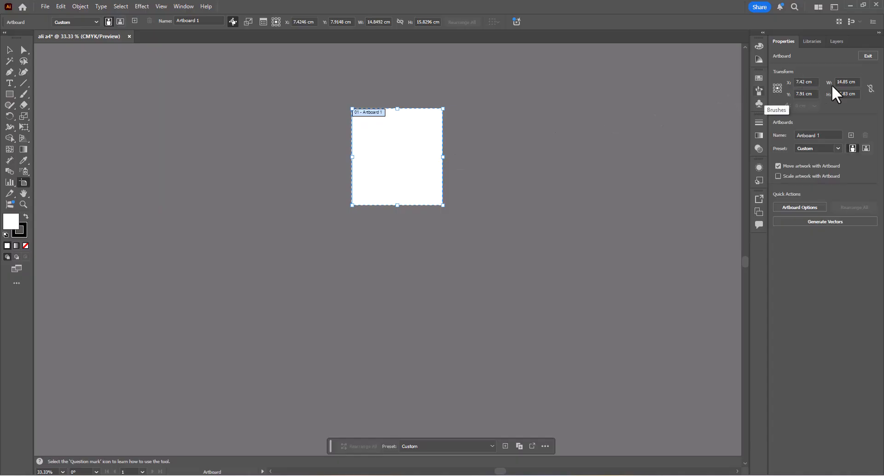
pyautogui.moveTo(856, 82); pyautogui.dragTo(790, 96)
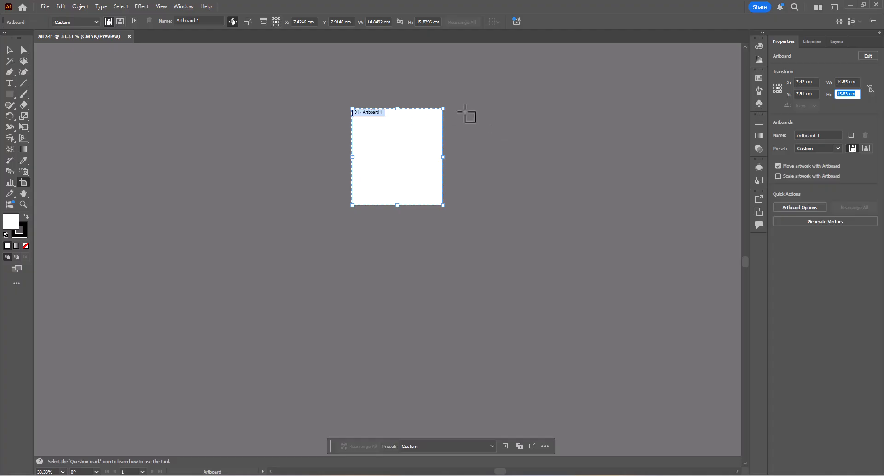
# - Draw three artboards in a grid with Artboard 1: about 13.2 × 15.83 cm beside it, 14.85 × 19.62 cm below, and 13.2 × 19.62 cm diagonally
pyautogui.moveTo(458, 109); pyautogui.dragTo(539, 205)
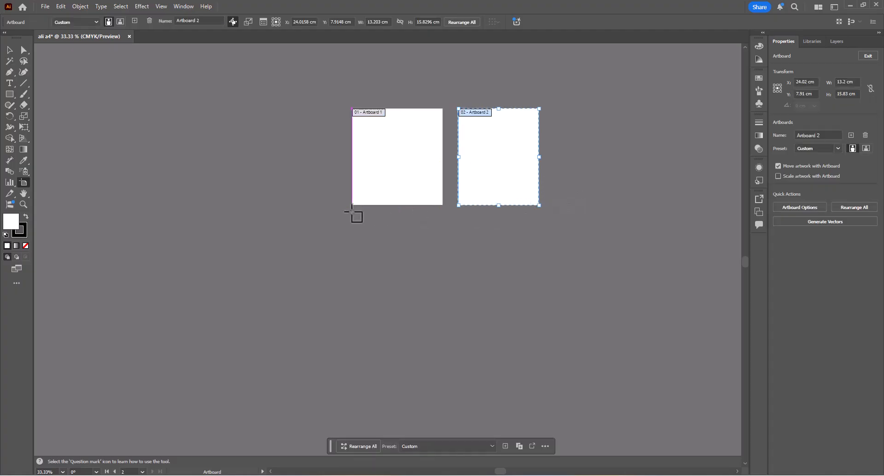
pyautogui.moveTo(353, 212); pyautogui.dragTo(443, 331)
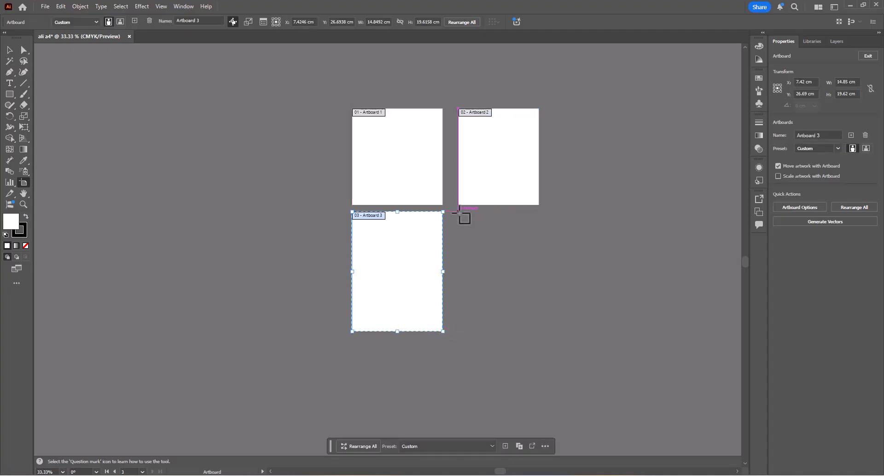
pyautogui.moveTo(459, 211); pyautogui.dragTo(539, 332)
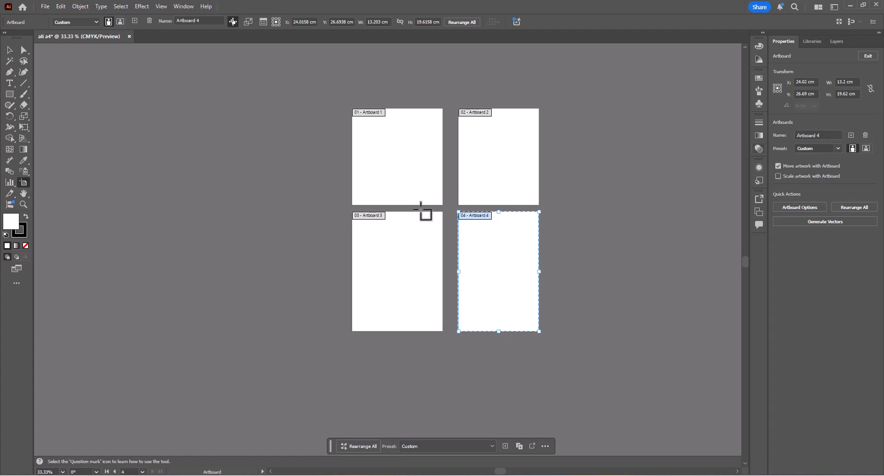
# - Switch Artboard 4 to landscape orientation and move it clear of Artboard 3, aligned with that artboard's lower edge
pyautogui.click(378, 267)
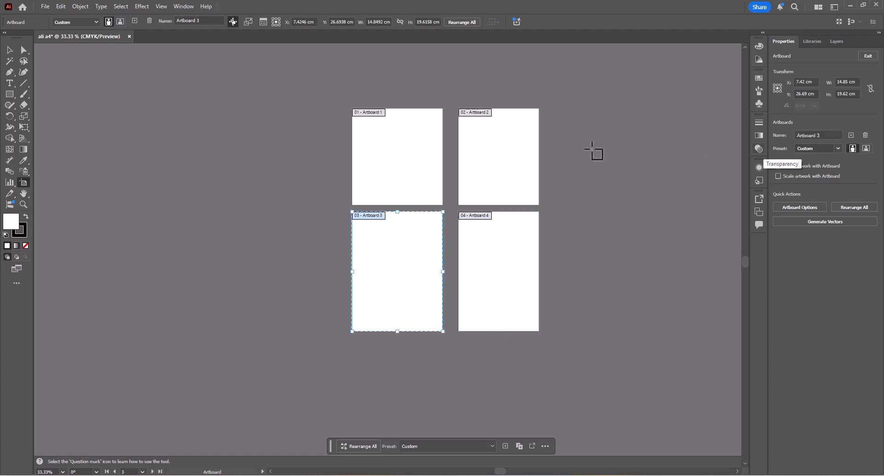
pyautogui.click(500, 159)
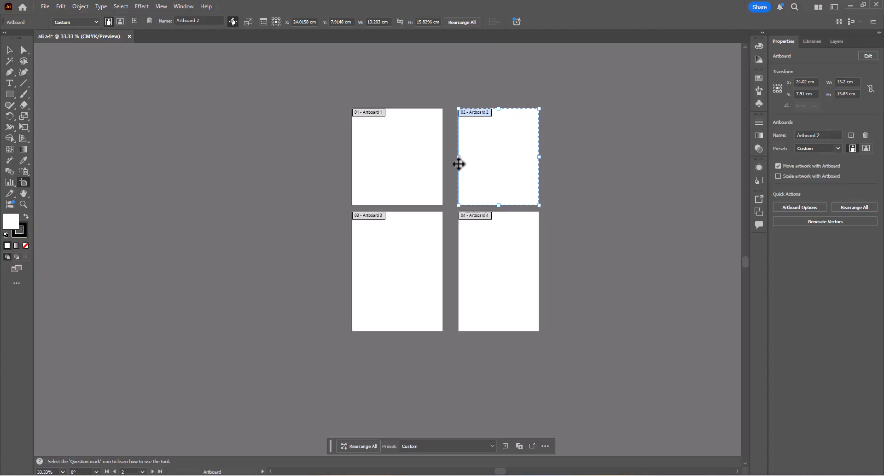
pyautogui.click(431, 171)
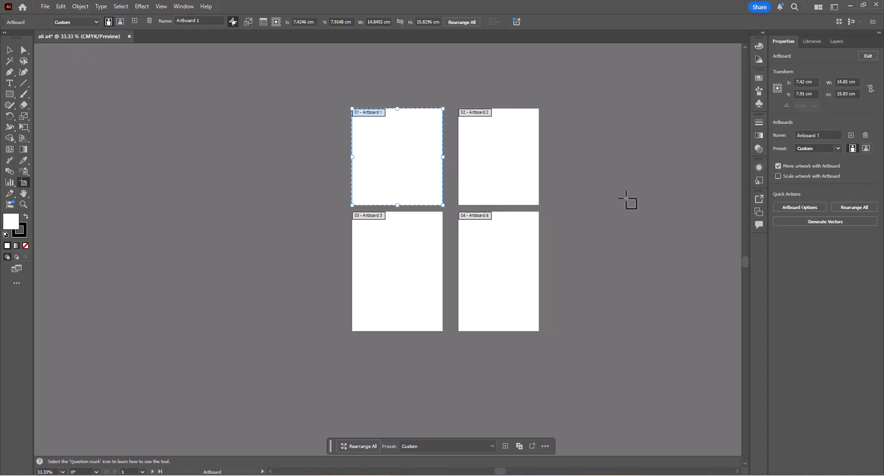
pyautogui.click(512, 258)
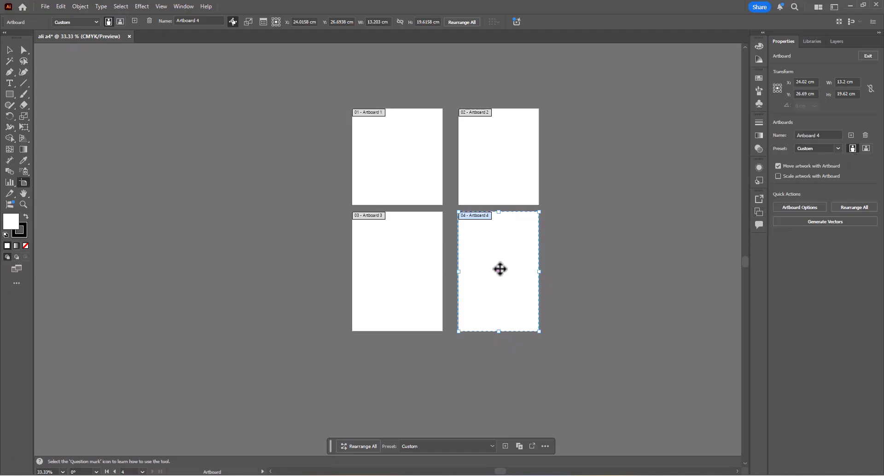
pyautogui.click(866, 148)
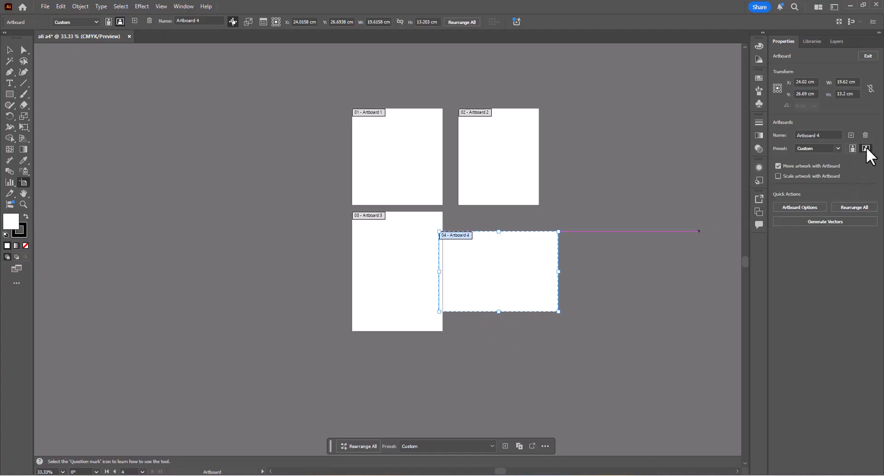
pyautogui.moveTo(513, 284); pyautogui.dragTo(535, 303)
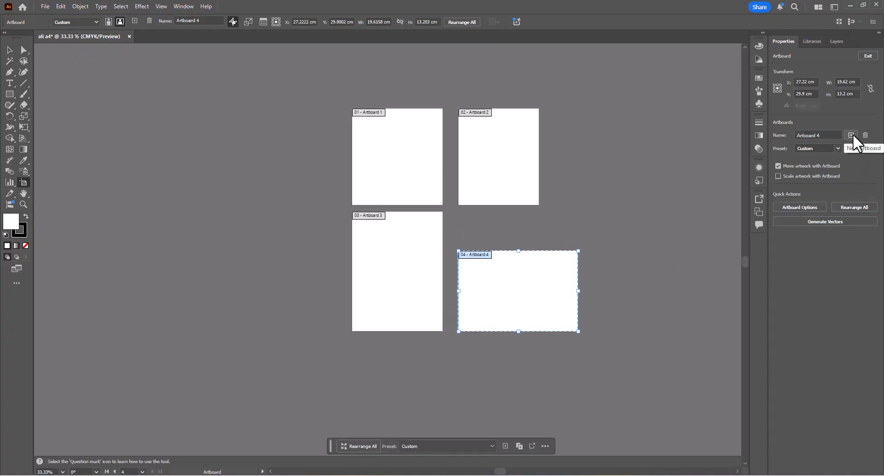
# - Add a new artboard beside Artboard 4 and delete it again
pyautogui.click(852, 136)
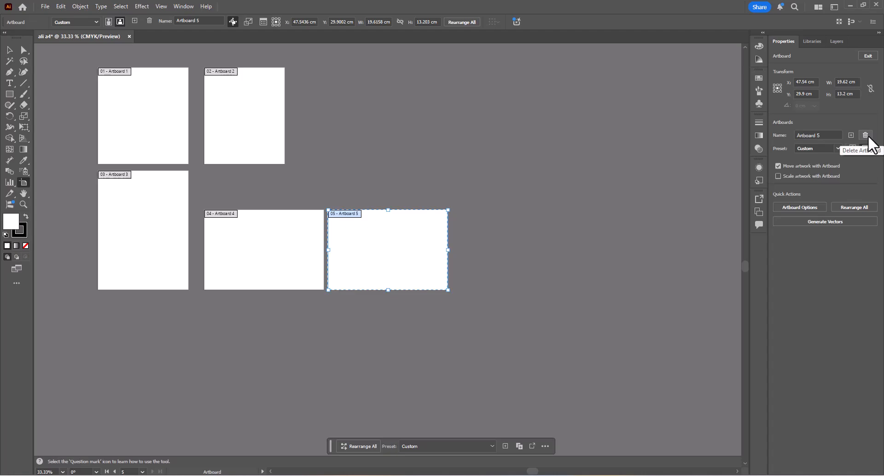
pyautogui.click(866, 136)
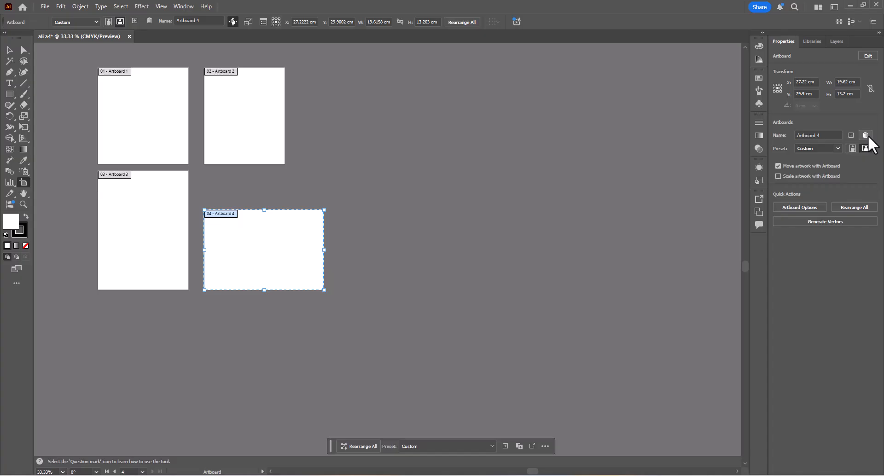
# - Delete Artboard 4 and draw a portrait artboard of about 12.65 × 19.28 cm in its place beside Artboard 3
pyautogui.click(865, 135)
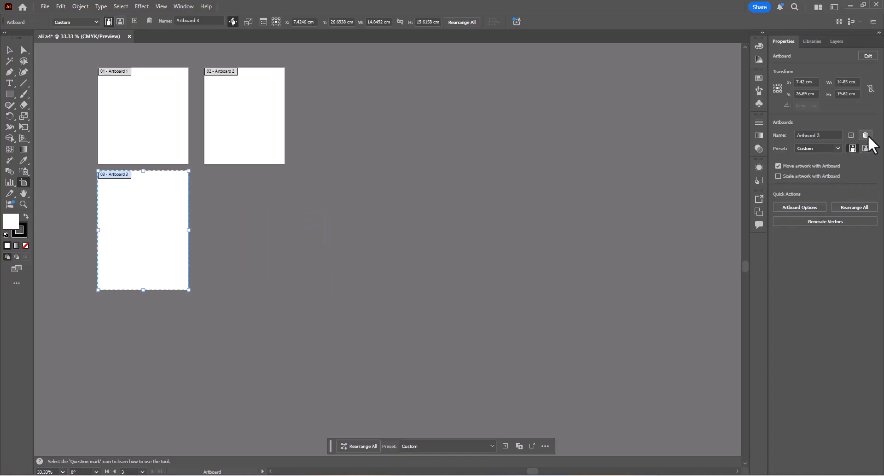
pyautogui.moveTo(207, 171); pyautogui.dragTo(286, 288)
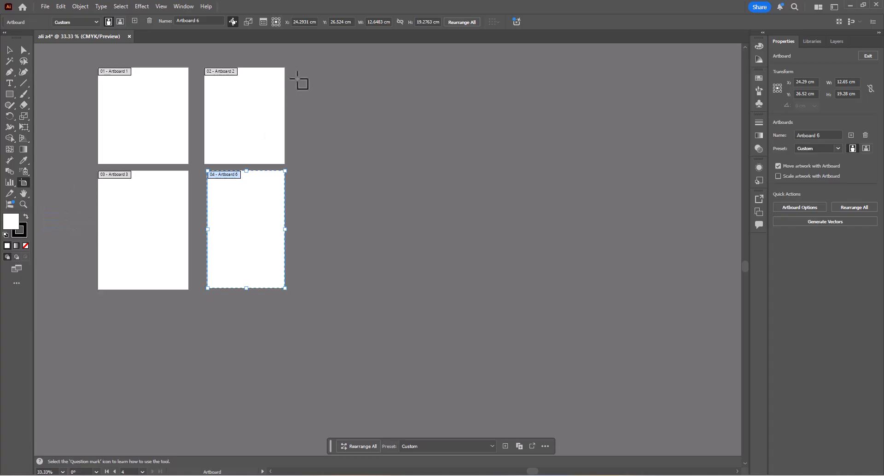
# - Draw a new artboard beside Artboard 2, aligned with its upper edge, and set its size to 10 × 16 cm
pyautogui.moveTo(295, 68); pyautogui.dragTo(353, 164)
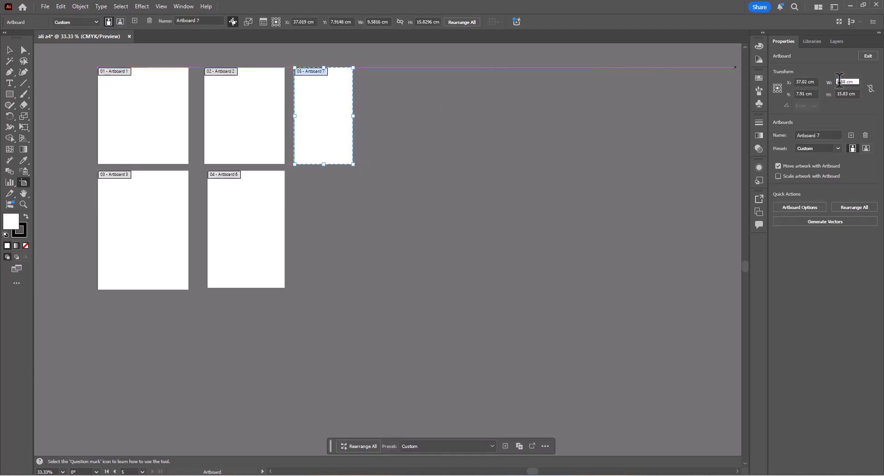
pyautogui.doubleClick(849, 81)
pyautogui.press('Return')
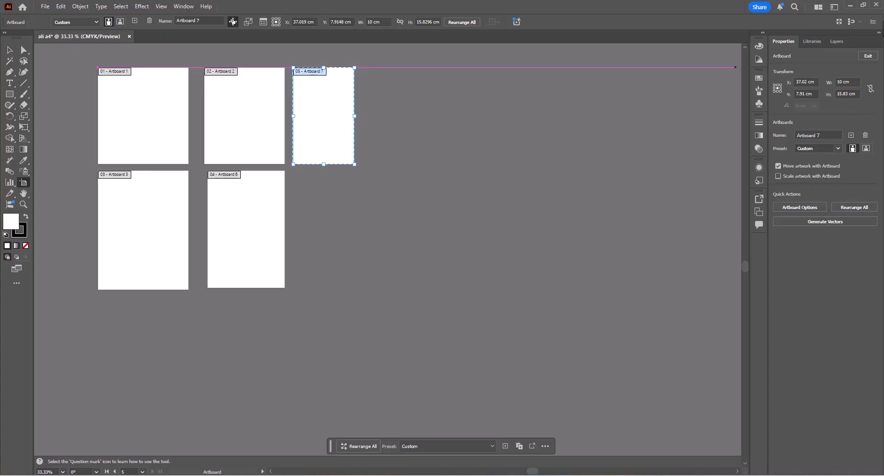
pyautogui.doubleClick(844, 94)
pyautogui.write('16')
pyautogui.press('Return')
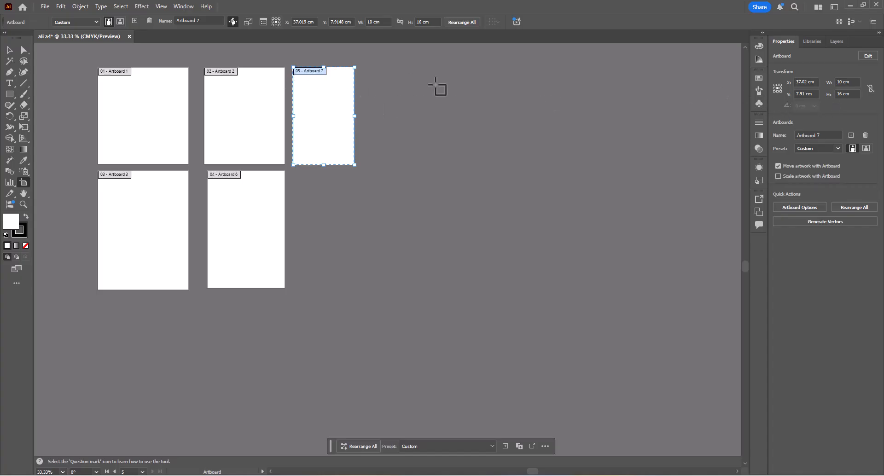
# - Set Artboard 7's reference point to its upper-left corner and resize it to 15 cm wide and 35 cm high
pyautogui.click(775, 85)
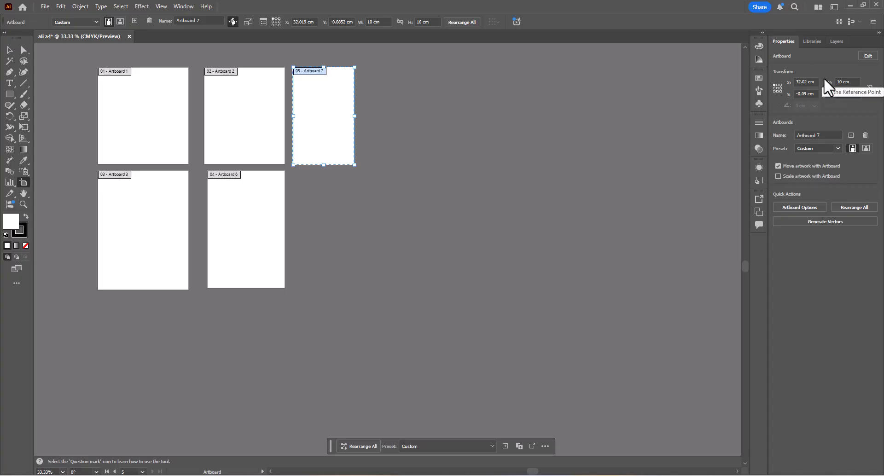
pyautogui.doubleClick(840, 81)
pyautogui.write('15')
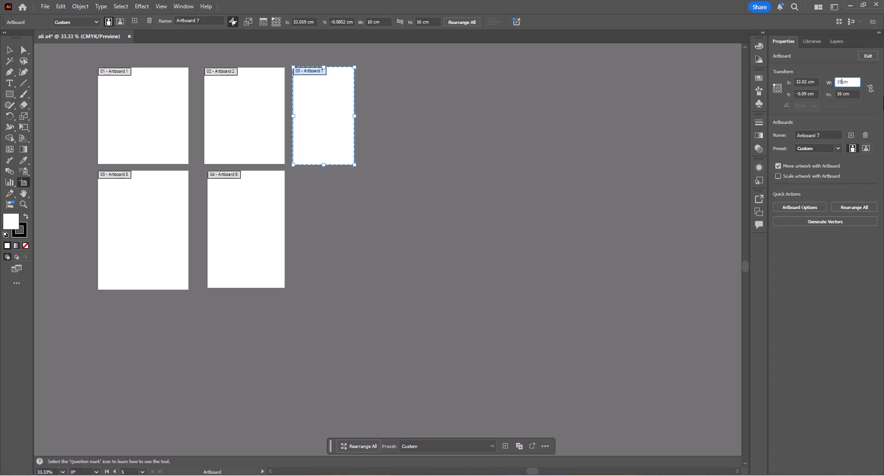
pyautogui.press('Return')
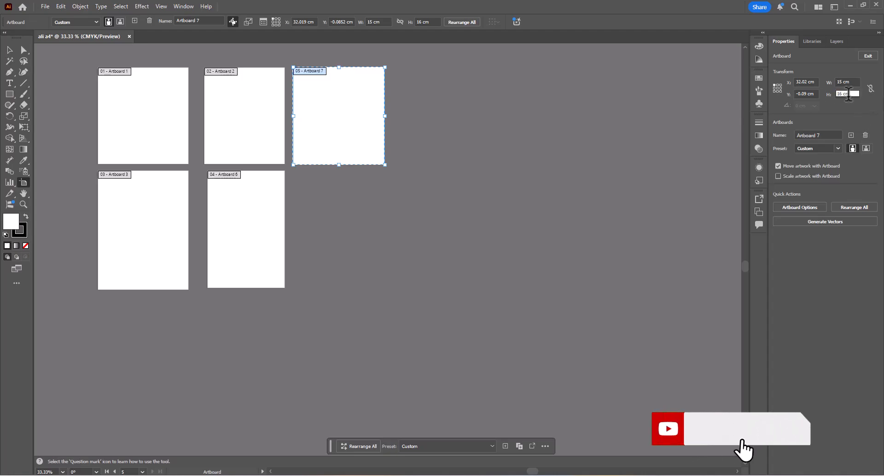
pyautogui.doubleClick(843, 93)
pyautogui.write('35')
pyautogui.press('Return')
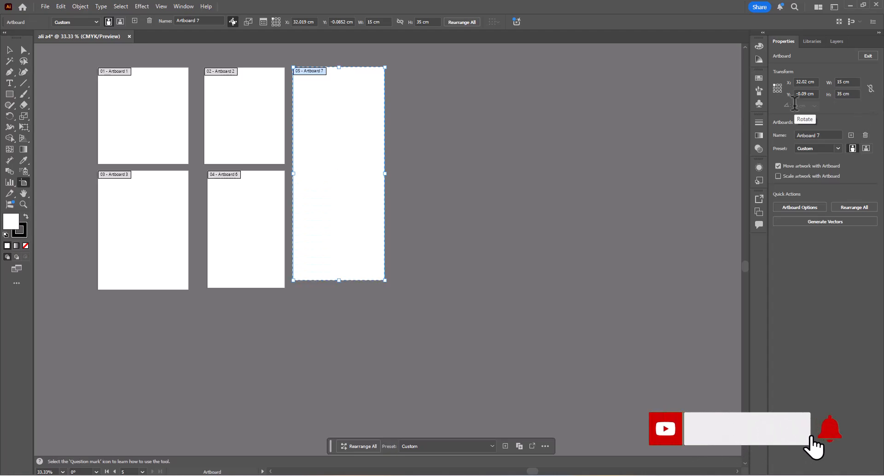
# - Set Artboard 7's reference point to its centre and resize it to 10 cm wide and 15 cm high
pyautogui.moveTo(370, 154); pyautogui.dragTo(436, 188)
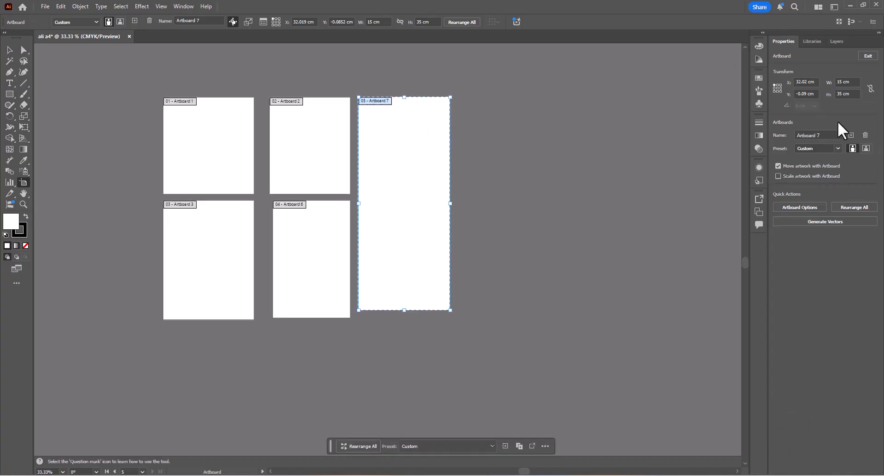
pyautogui.click(777, 87)
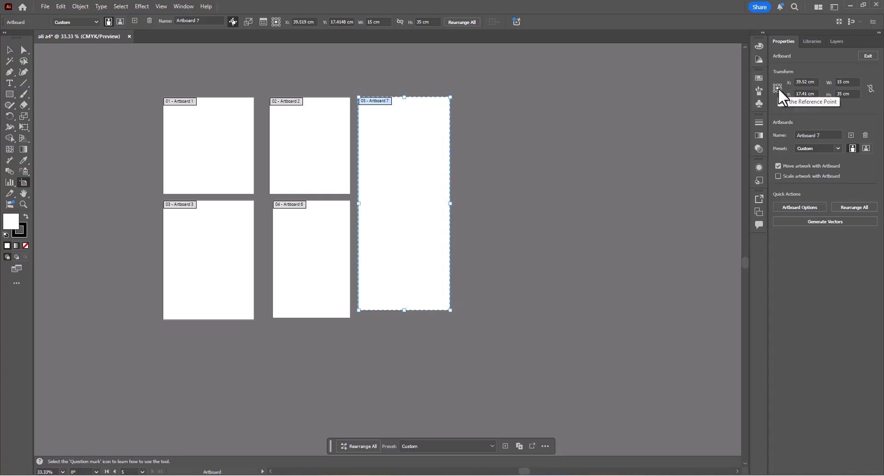
pyautogui.doubleClick(839, 82)
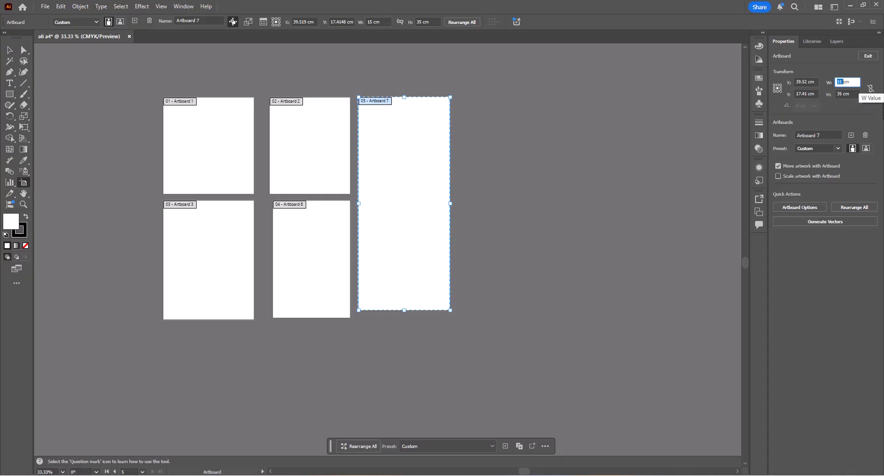
pyautogui.write('10')
pyautogui.press('Tab')
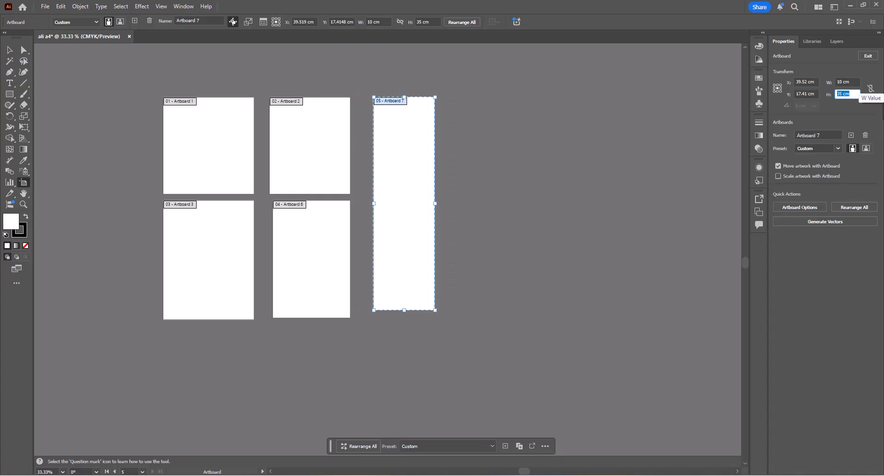
pyautogui.write('15')
pyautogui.press('Return')
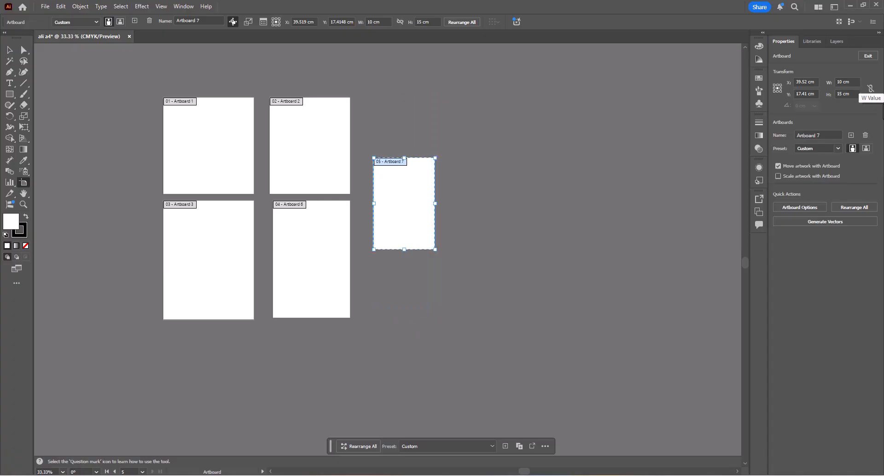
# - Leave artboard editing with the Selection tool and switch the rulers on and off again
pyautogui.click(9, 49)
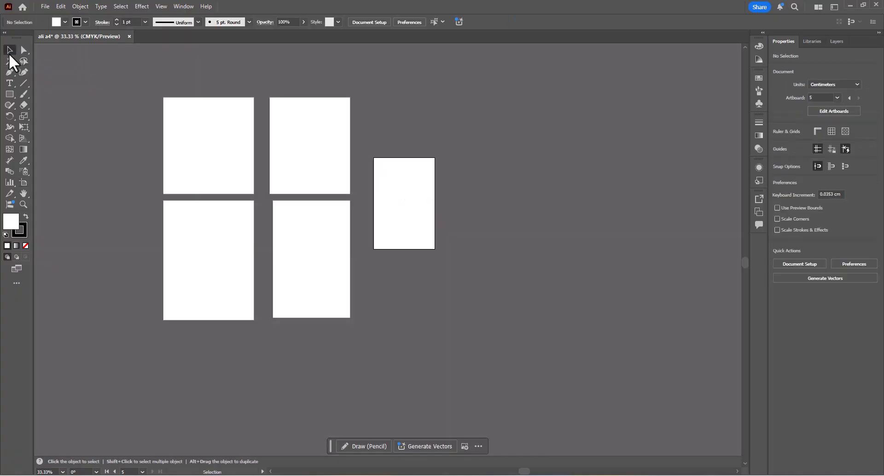
pyautogui.click(818, 131)
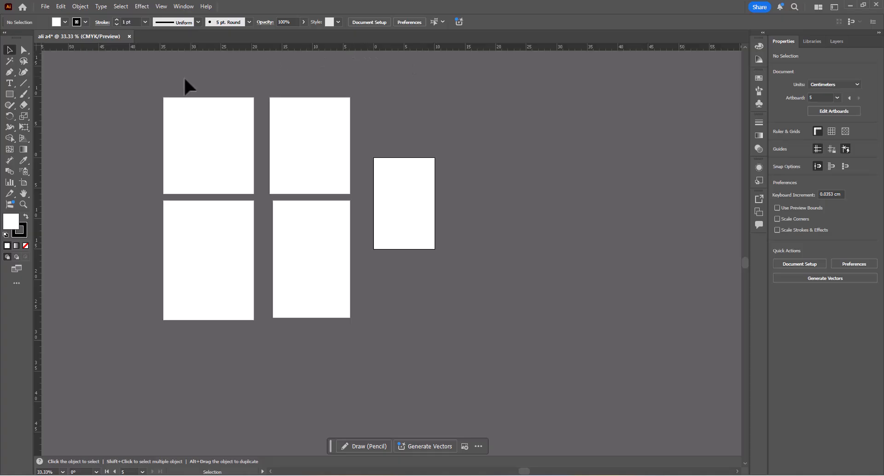
pyautogui.click(814, 131)
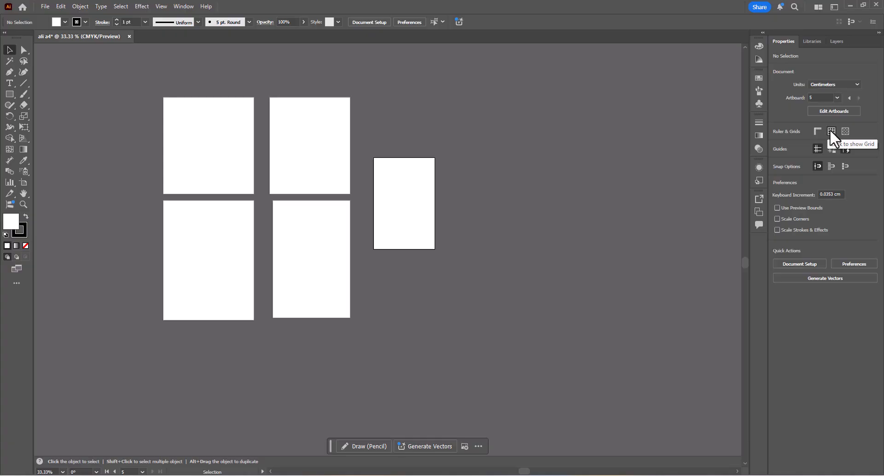
# - Show the document grid, inspect it closely over Artboard 2, and hide it again
pyautogui.click(832, 132)
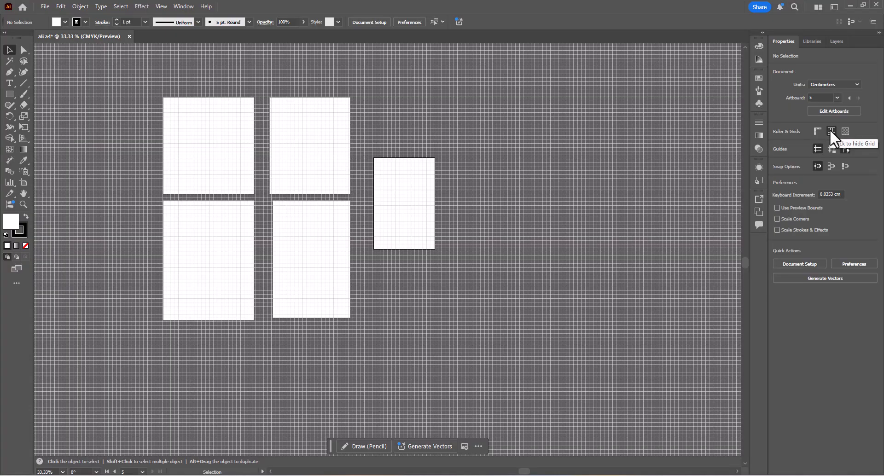
pyautogui.click(330, 149)
pyautogui.scroll(3, 300, 133)
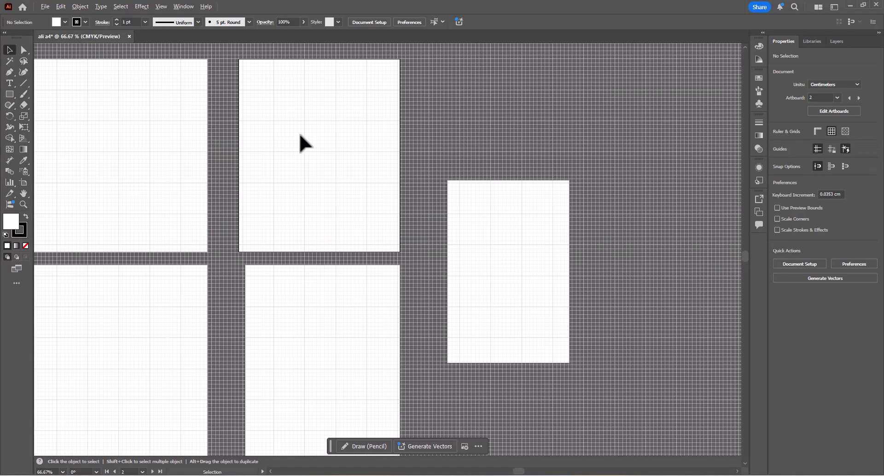
pyautogui.press('space')
pyautogui.moveTo(292, 123); pyautogui.dragTo(304, 200)
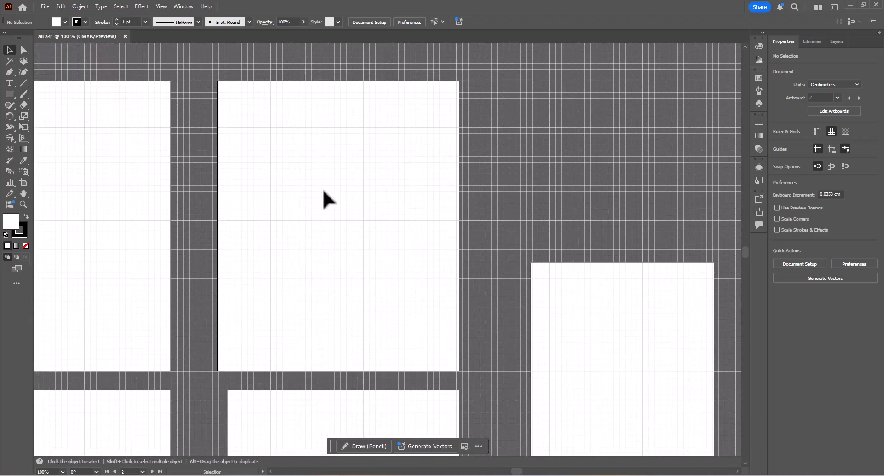
pyautogui.click(831, 130)
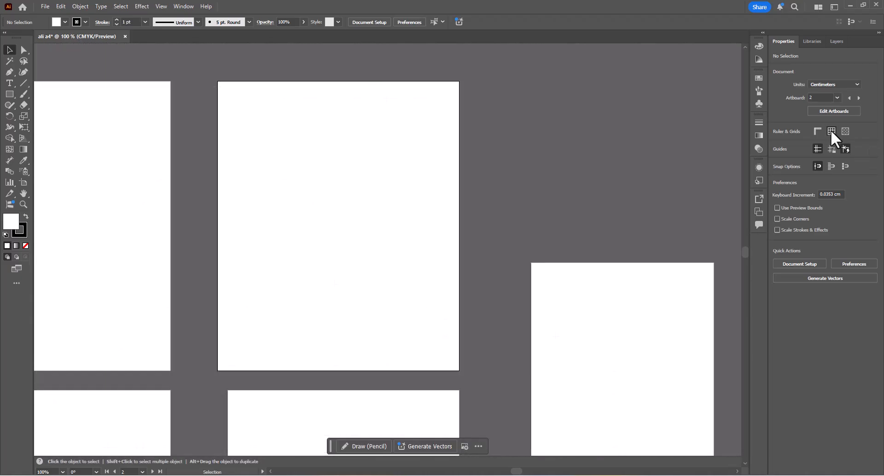
# - Show the grid again, examine its main lines and subdivisions on Artboard 2 at up to 300% zoom, and hide it
pyautogui.click(831, 129)
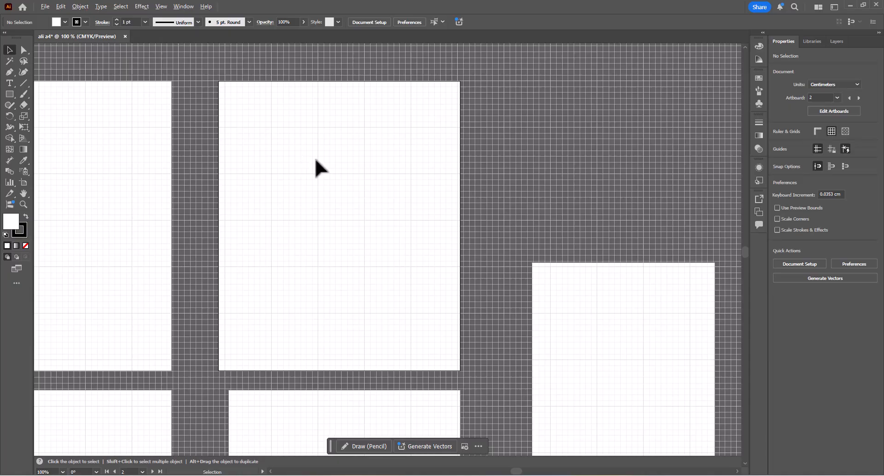
pyautogui.scroll(1, 316, 160)
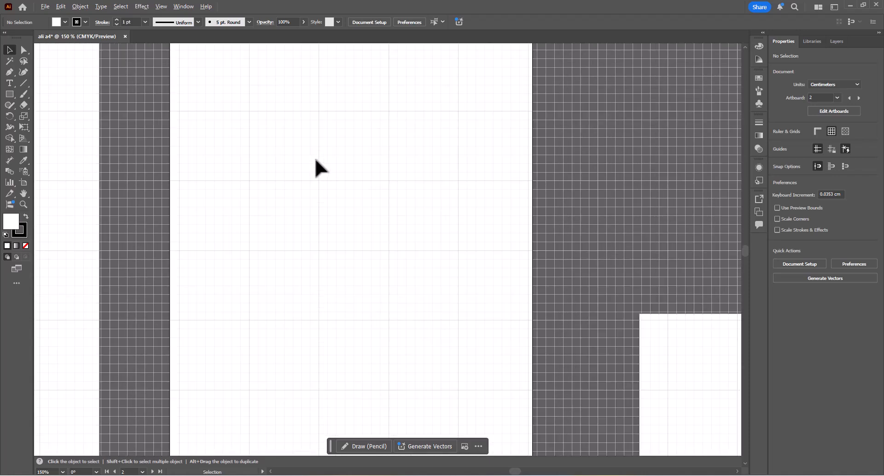
pyautogui.scroll(1, 315, 159)
pyautogui.scroll(1, 315, 159)
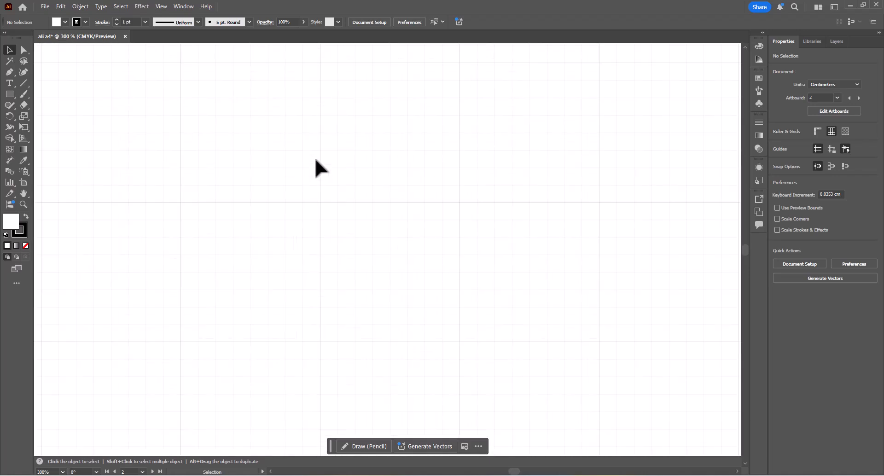
pyautogui.scroll(-2, 315, 160)
pyautogui.scroll(-1, 316, 159)
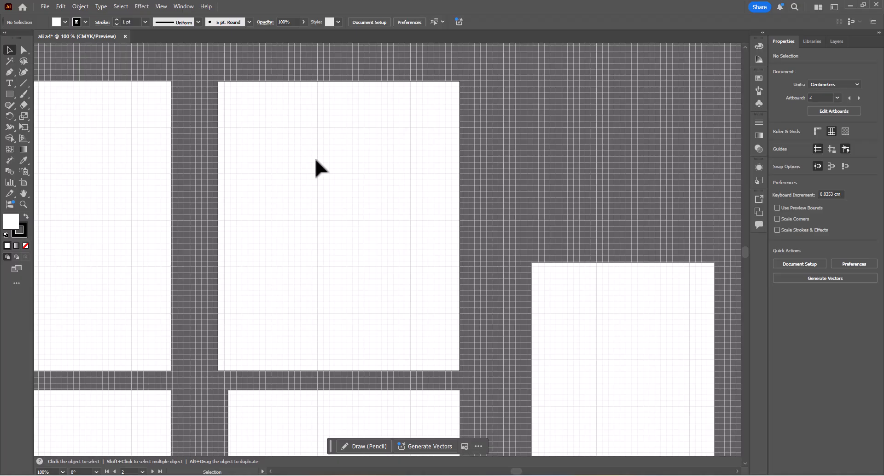
pyautogui.press('a')
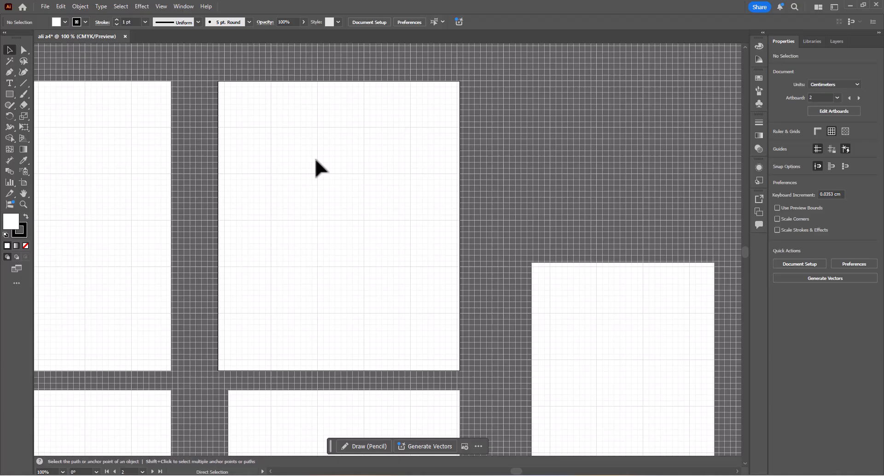
pyautogui.scroll(2, 315, 159)
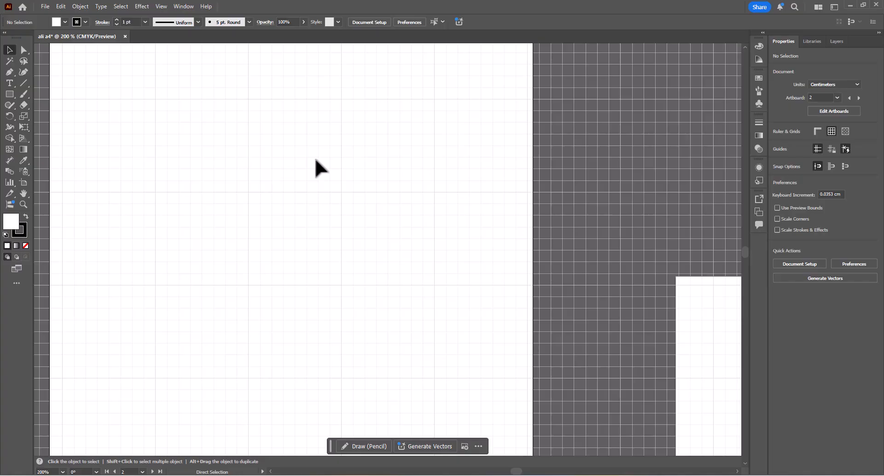
pyautogui.hotkey('ctrl', '-')
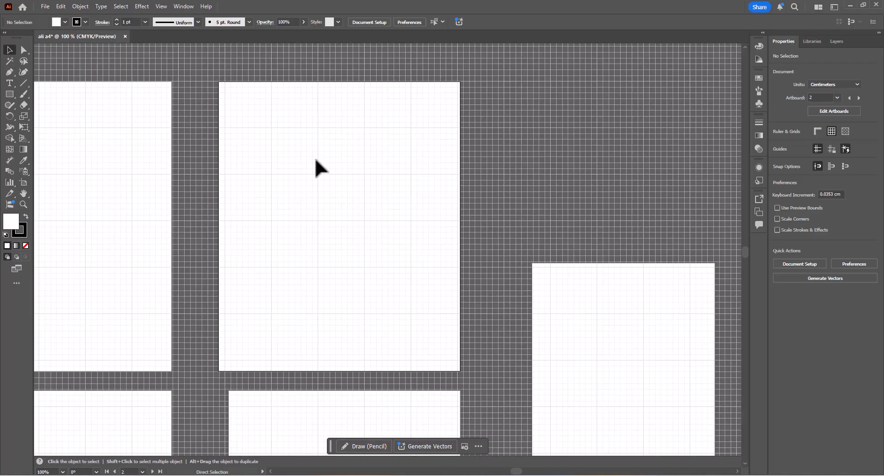
pyautogui.hotkey('ctrl', '-')
pyautogui.hotkey('ctrl', '-')
pyautogui.hotkey('ctrl', '+')
pyautogui.hotkey('ctrl', '+')
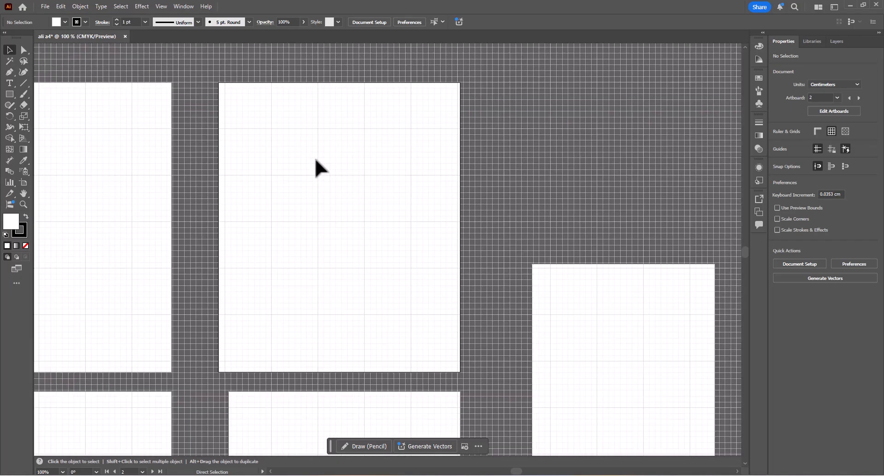
pyautogui.click(831, 131)
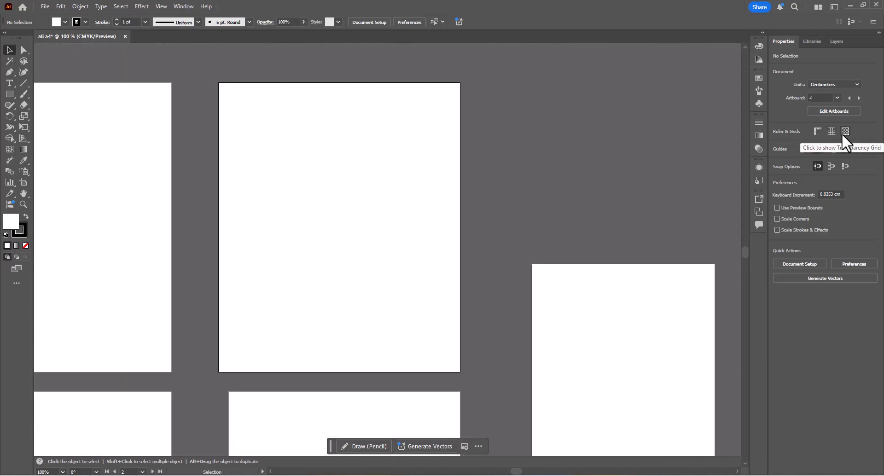
# - Show the transparency grid, comparing all artboards with it off and on, and leave it on
pyautogui.click(843, 135)
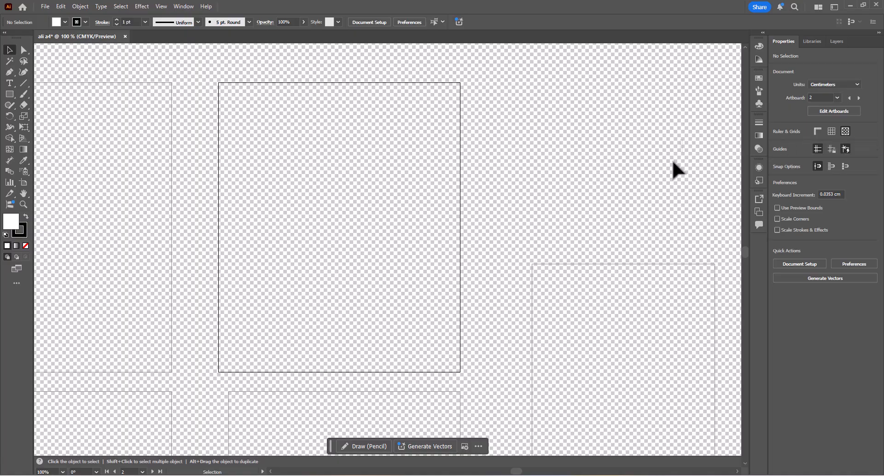
pyautogui.scroll(-3, 545, 164)
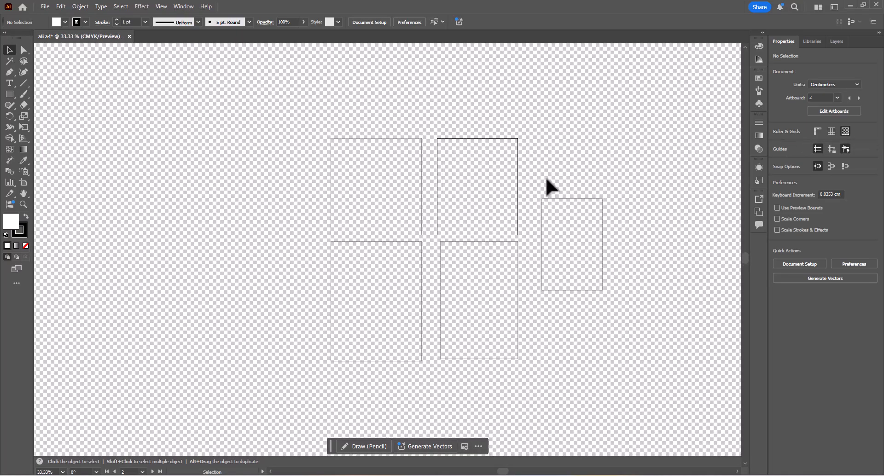
pyautogui.click(847, 131)
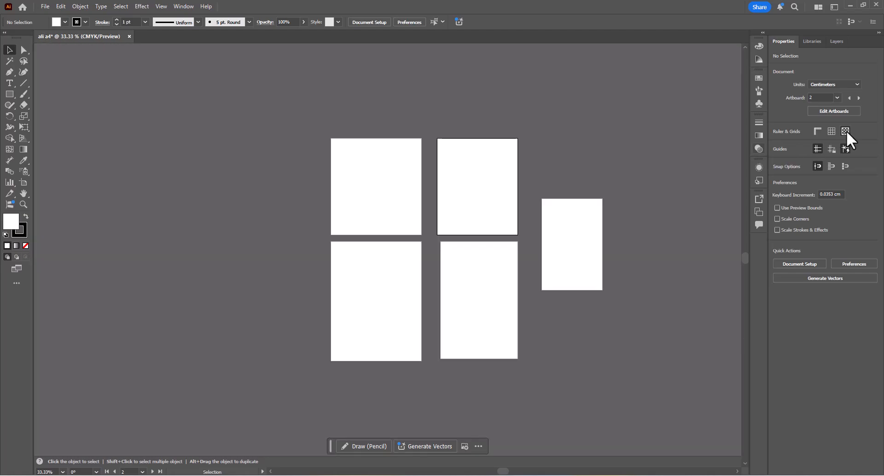
pyautogui.click(845, 131)
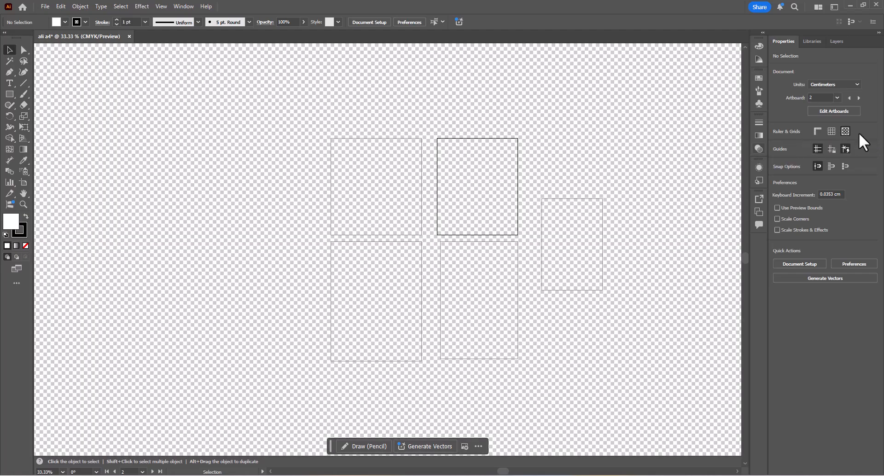
# - Show the rulers and place a horizontal guide across Artboard 2 at about Y 9.21 cm, leaving it deselected
pyautogui.click(818, 131)
pyautogui.moveTo(485, 48); pyautogui.dragTo(452, 195)
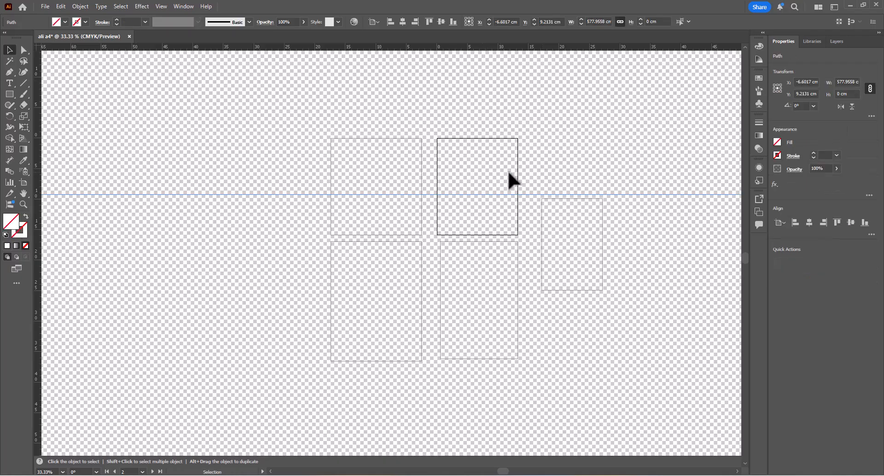
pyautogui.click(664, 107)
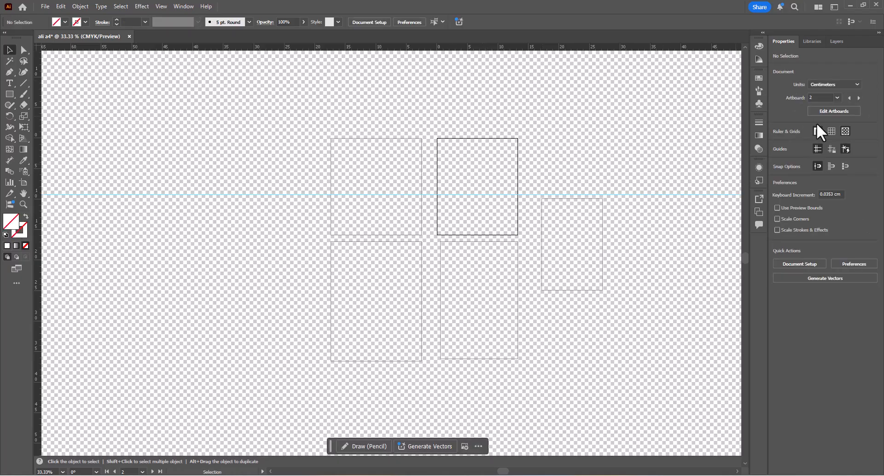
# - Try the guide visibility and lock settings, remove the horizontal guide crossing the artboards, and hide the transparency grid
pyautogui.click(816, 148)
pyautogui.click(830, 151)
pyautogui.moveTo(642, 163); pyautogui.dragTo(586, 238)
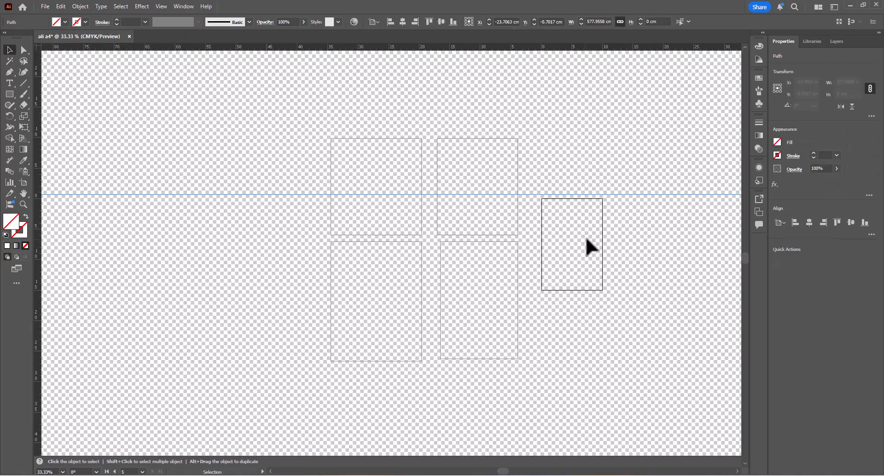
pyautogui.click(646, 203)
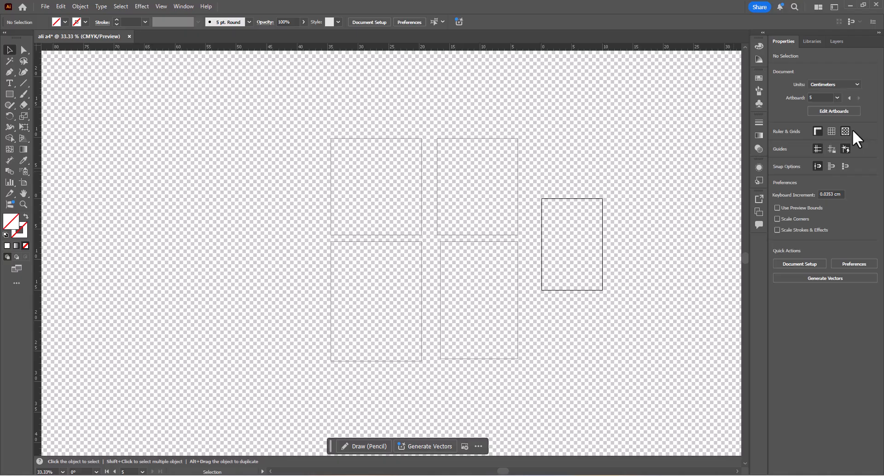
pyautogui.click(850, 130)
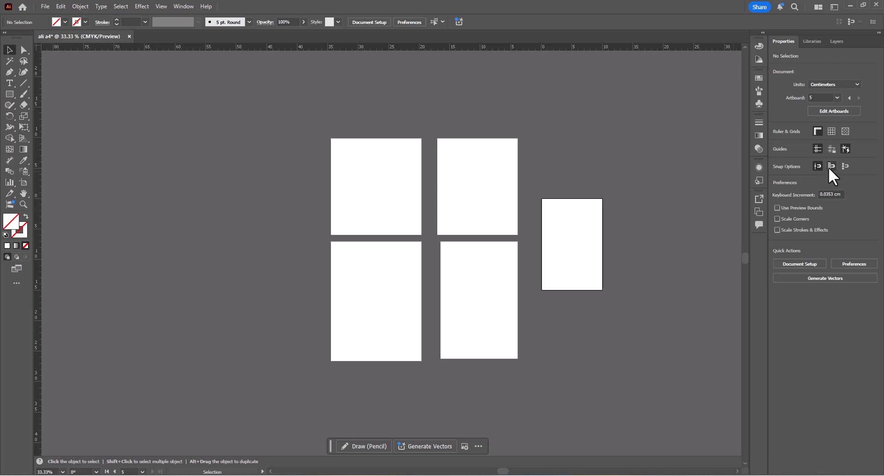
# - Draw a rectangle about 5.6 × 8.4 cm, without fill or stroke, snapped to the top-right corner of Artboard 2, and deselect it
pyautogui.click(472, 167)
pyautogui.click(10, 94)
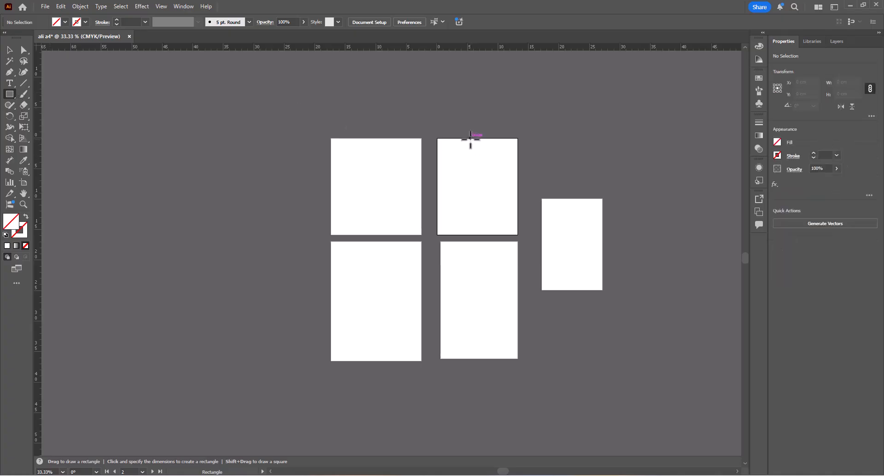
pyautogui.moveTo(471, 138); pyautogui.dragTo(480, 162)
pyautogui.hotkey('ctrl', 'z')
pyautogui.scroll(2, 484, 138)
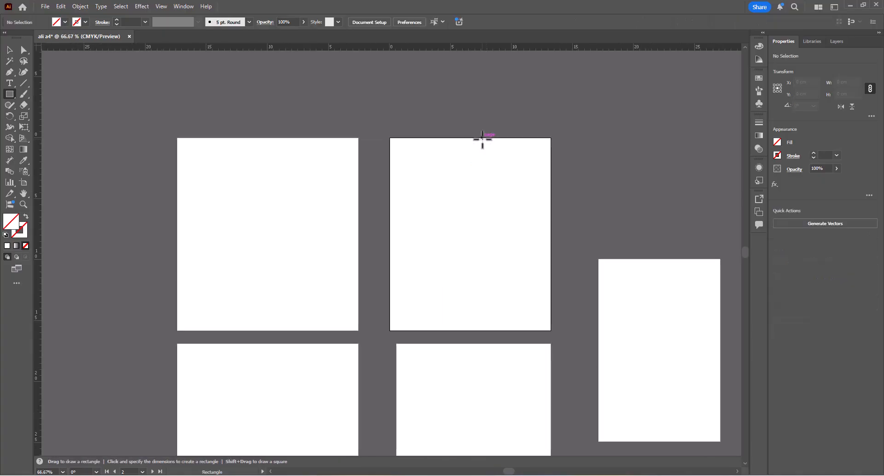
pyautogui.moveTo(526, 225); pyautogui.dragTo(551, 240)
pyautogui.press('v')
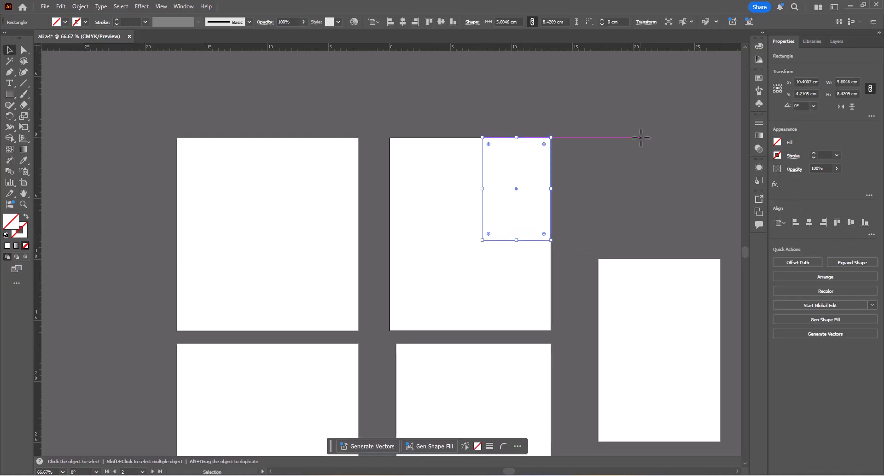
pyautogui.click(653, 136)
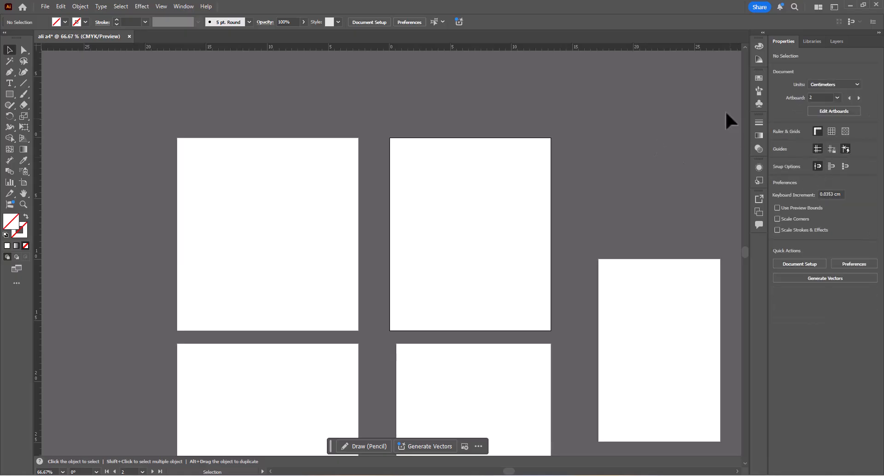
# - Look through the Color, Swatches, Brushes, Symbols, Stroke, Gradient, Transparency, Appearance and Graphic Styles panels one by one and close the last
pyautogui.click(762, 46)
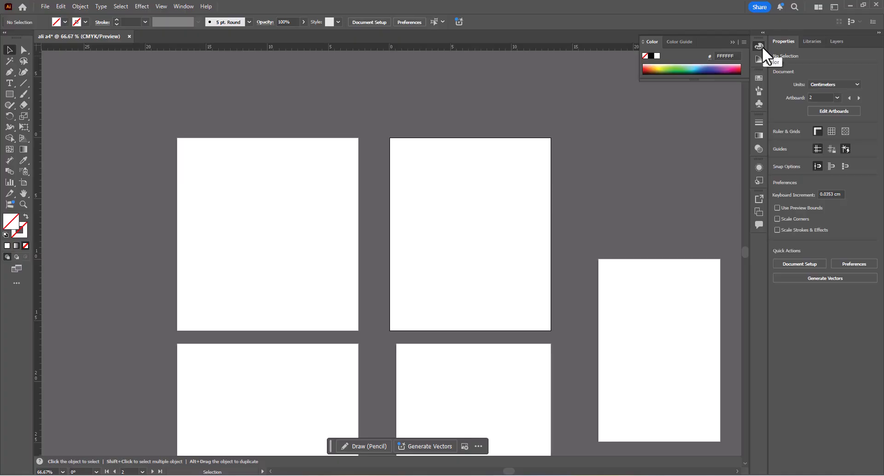
pyautogui.click(759, 78)
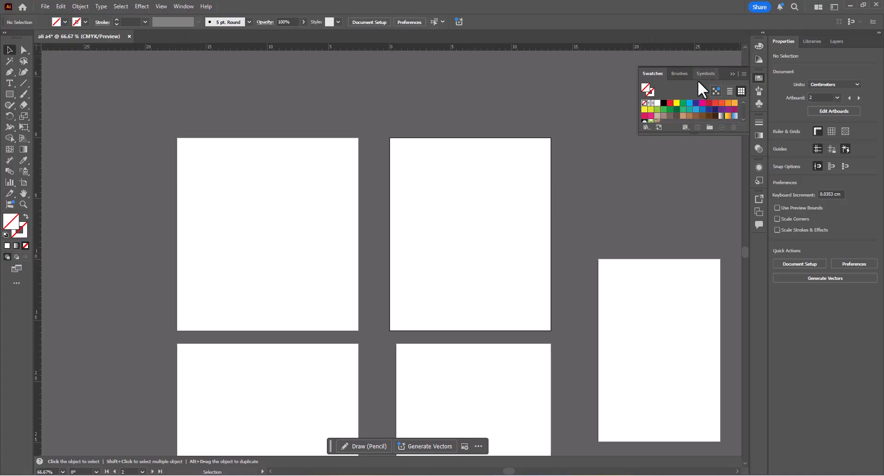
pyautogui.click(758, 91)
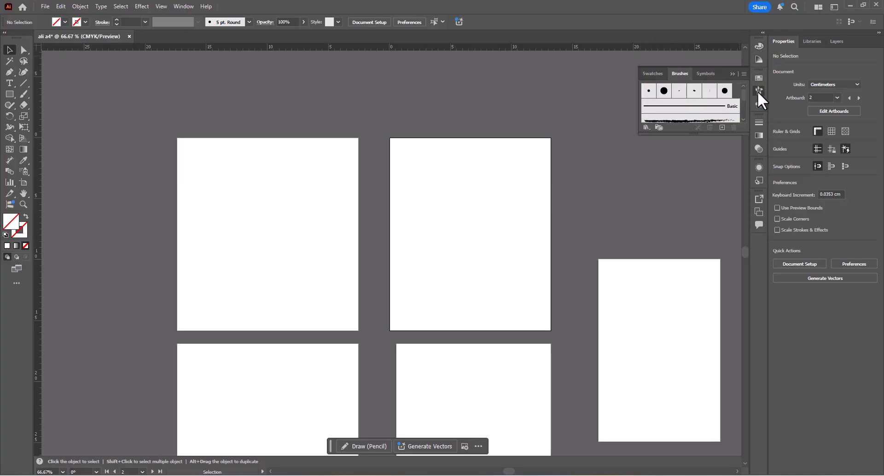
pyautogui.click(759, 104)
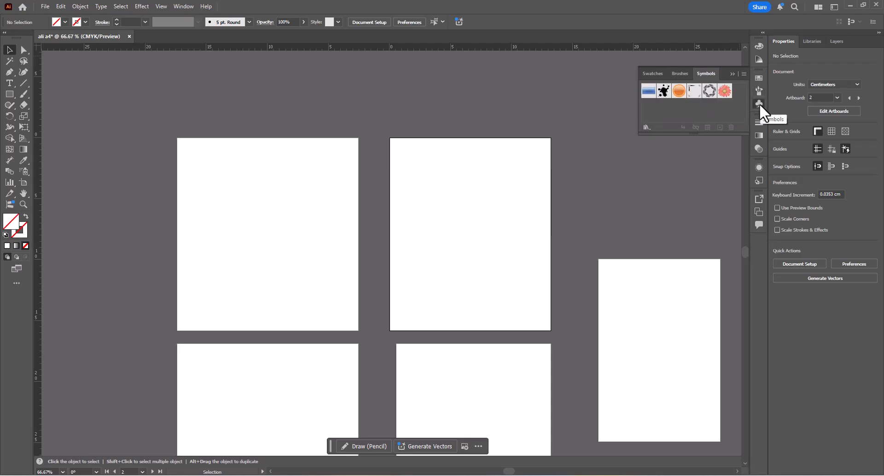
pyautogui.click(759, 122)
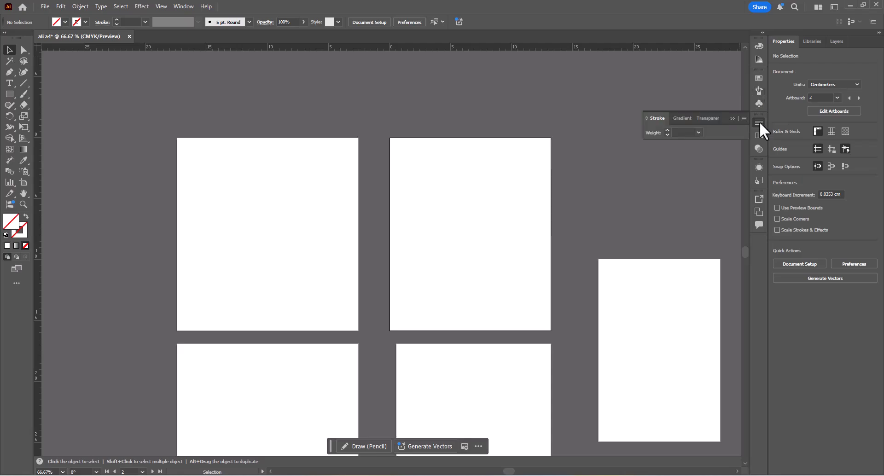
pyautogui.click(759, 135)
pyautogui.click(757, 149)
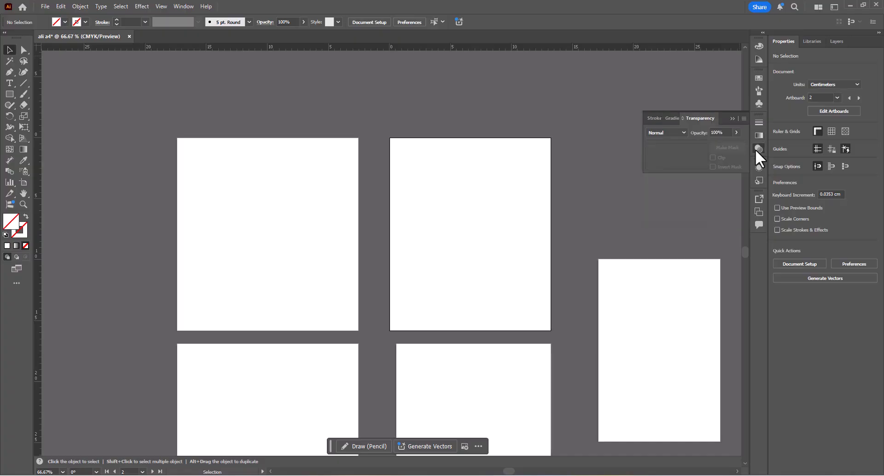
pyautogui.click(761, 168)
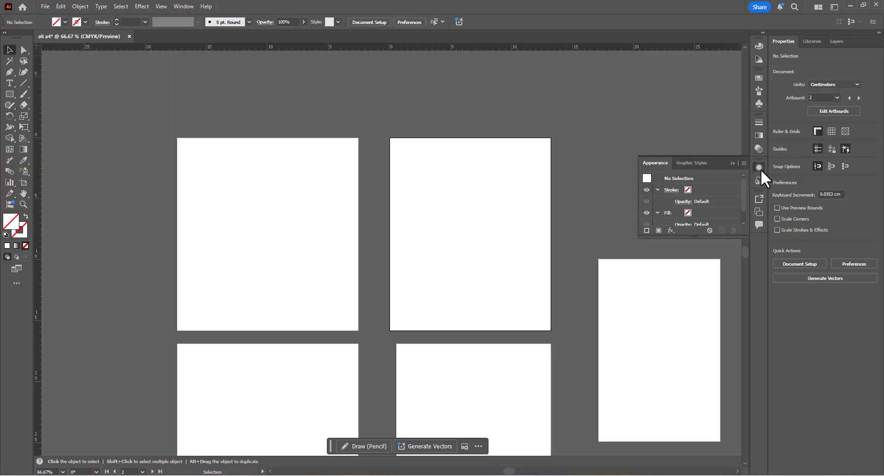
pyautogui.click(692, 163)
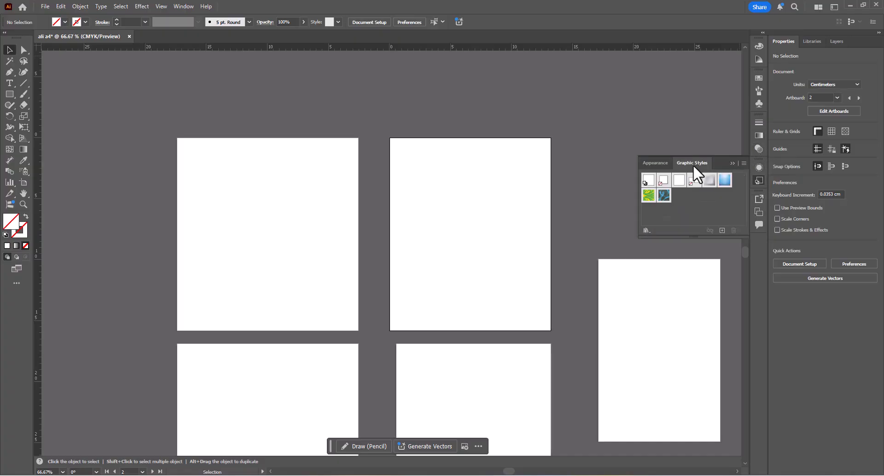
pyautogui.click(761, 178)
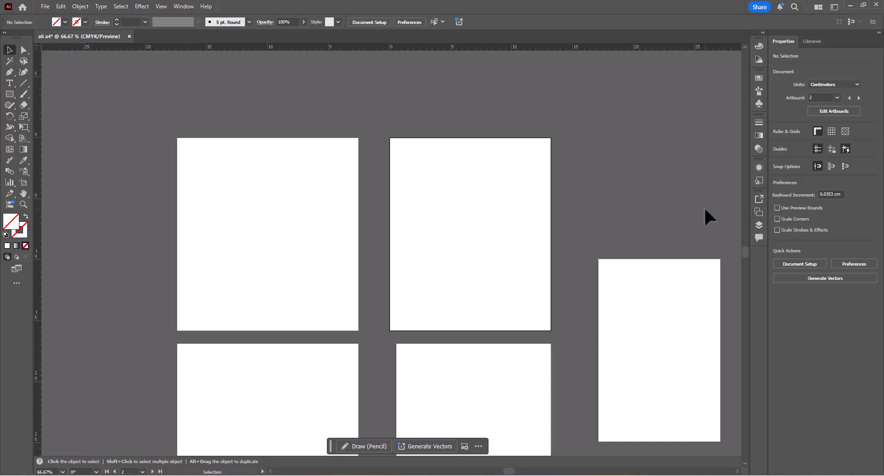
# - Detach the Layers panel from its collapsed group, float it over the canvas, and collapse the remaining group
pyautogui.click(759, 226)
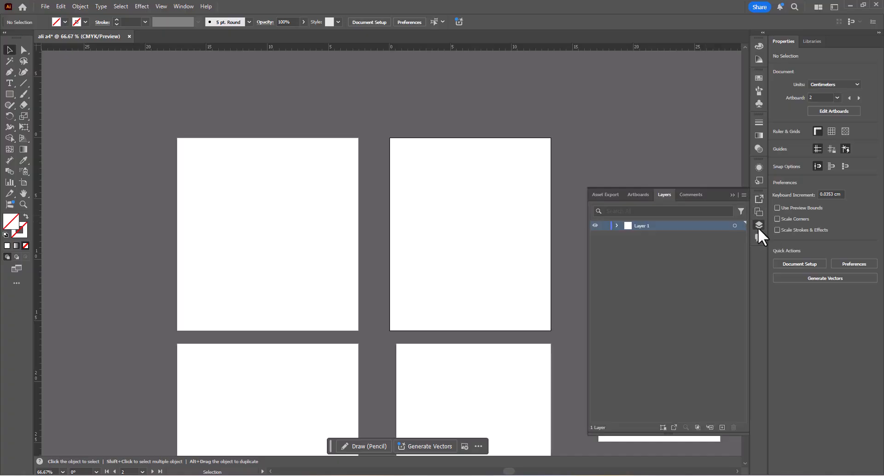
pyautogui.click(759, 226)
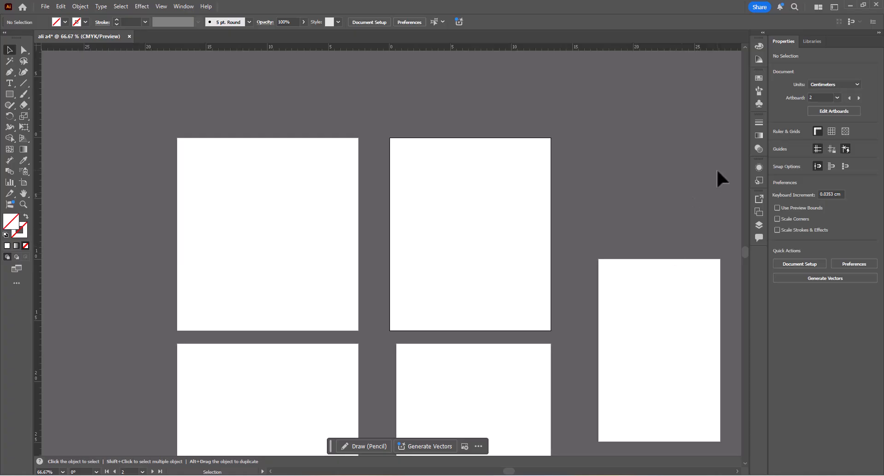
pyautogui.click(760, 225)
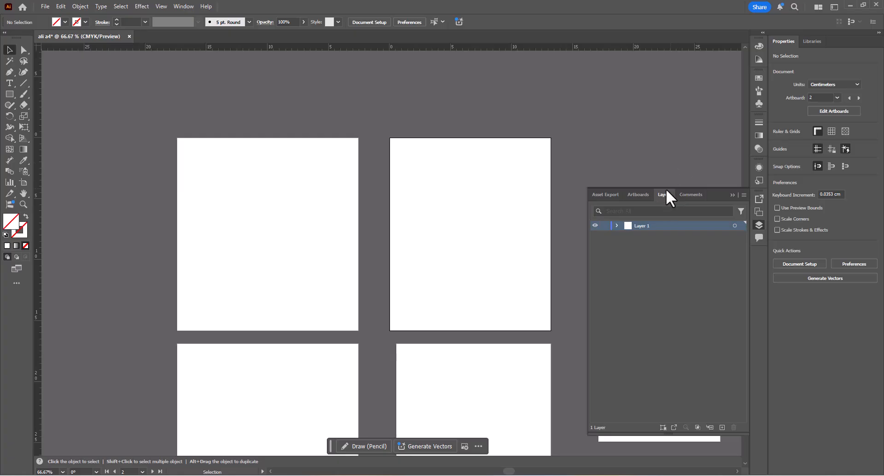
pyautogui.moveTo(665, 194); pyautogui.dragTo(590, 58)
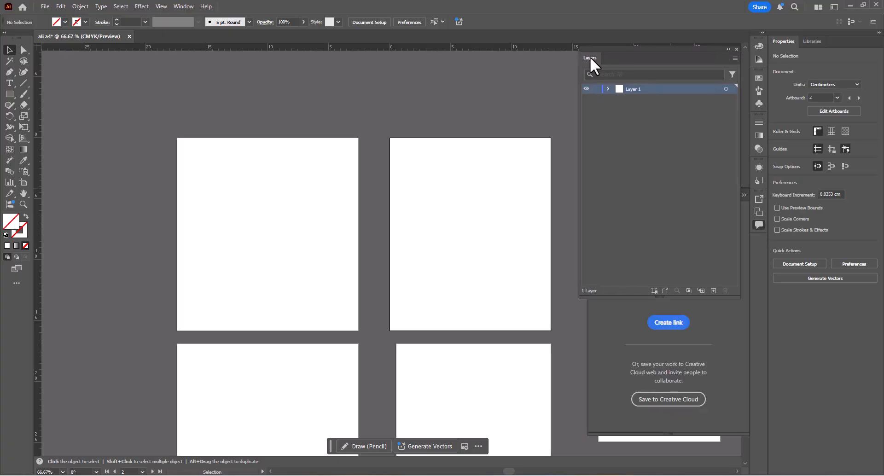
pyautogui.click(742, 193)
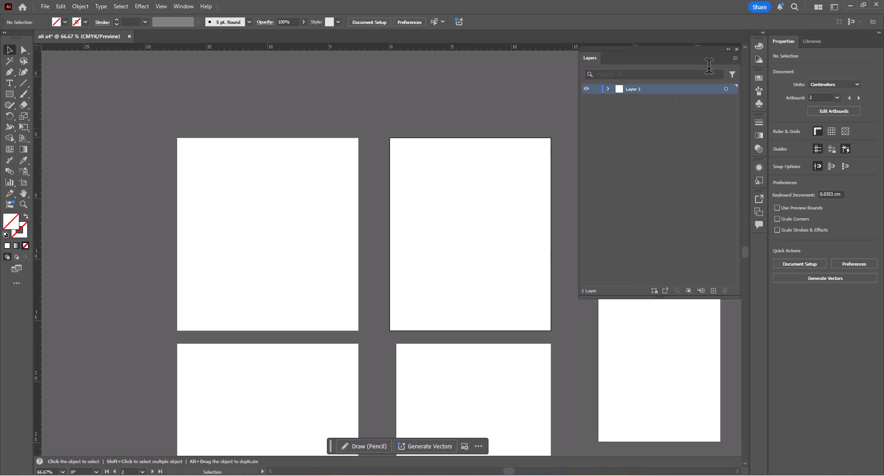
pyautogui.moveTo(690, 48); pyautogui.dragTo(691, 58)
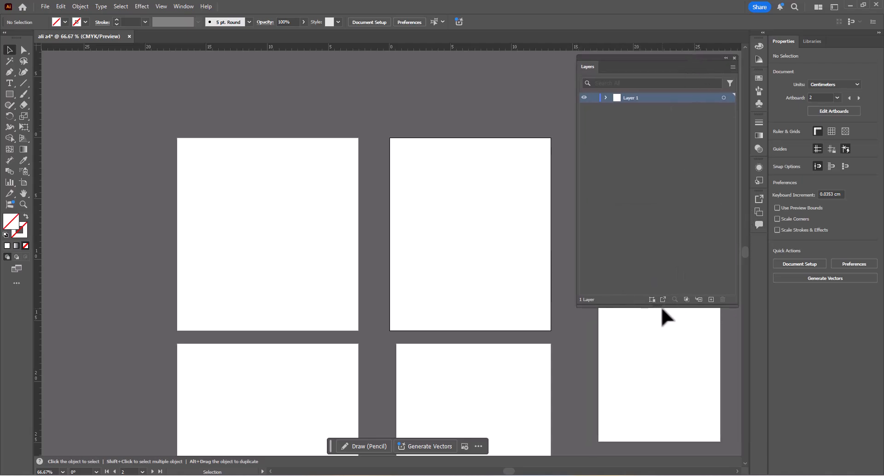
# - Resize the floating Layers panel, making it shorter and narrower and then taller again
pyautogui.moveTo(661, 307); pyautogui.dragTo(673, 175)
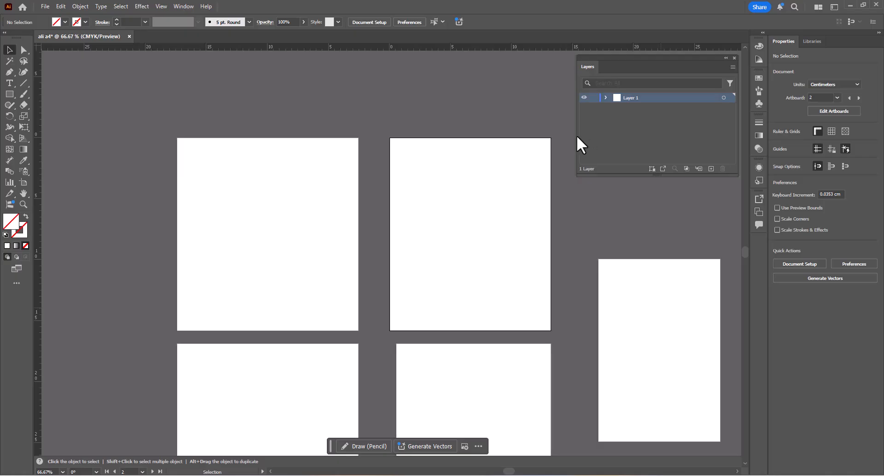
pyautogui.moveTo(577, 136); pyautogui.dragTo(632, 136)
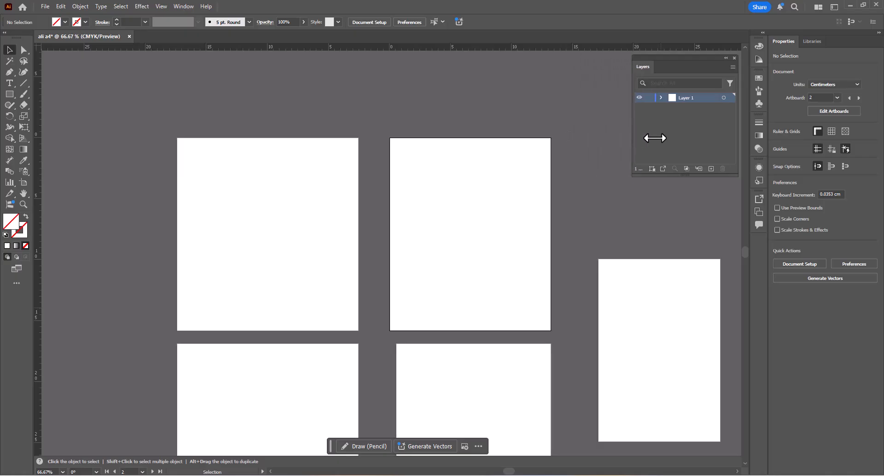
pyautogui.moveTo(680, 177); pyautogui.dragTo(679, 255)
# - Dock the Layers panel beside Libraries and view Properties, Libraries and Layers in turn, leaving Layers showing
pyautogui.moveTo(689, 71); pyautogui.dragTo(841, 43)
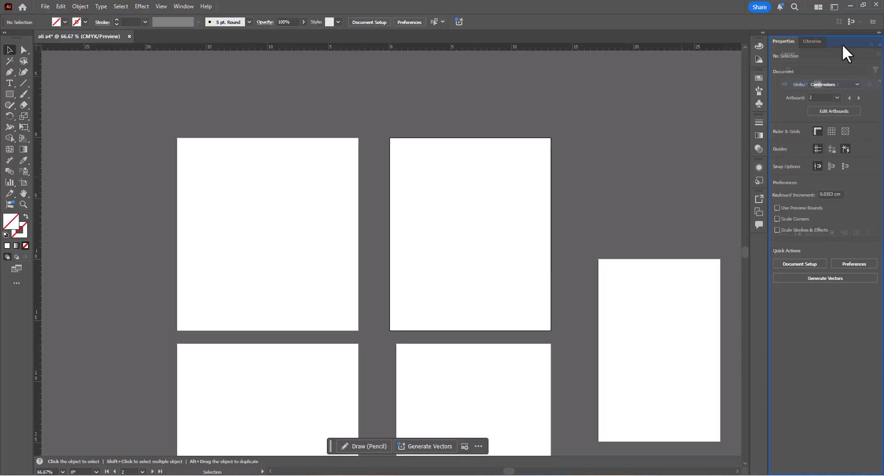
pyautogui.click(786, 43)
pyautogui.click(806, 44)
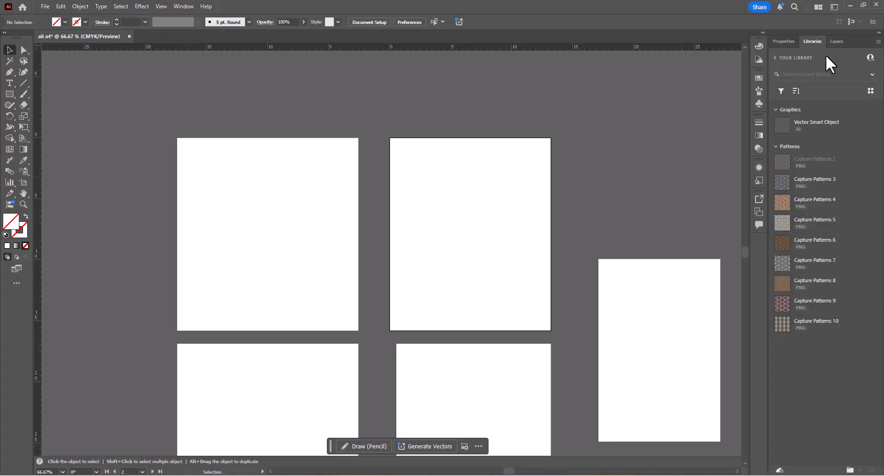
pyautogui.click(837, 42)
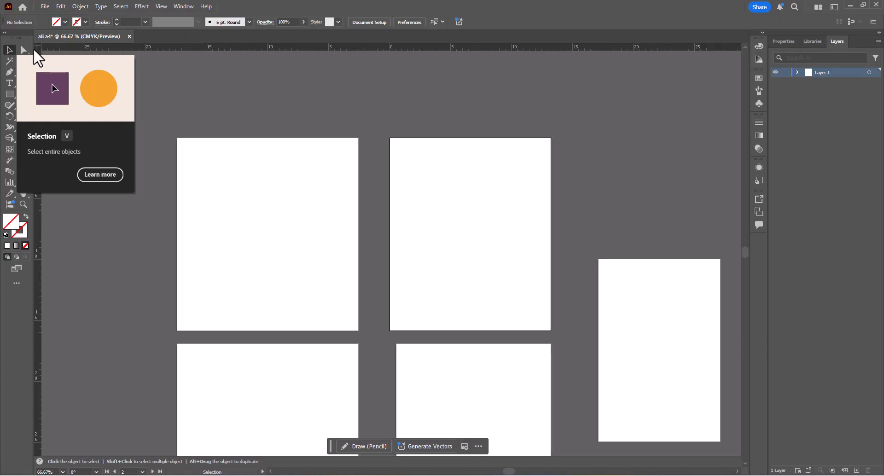
# - View the complete set of available tools and switch the toolbar to the Basic layout
pyautogui.click(17, 283)
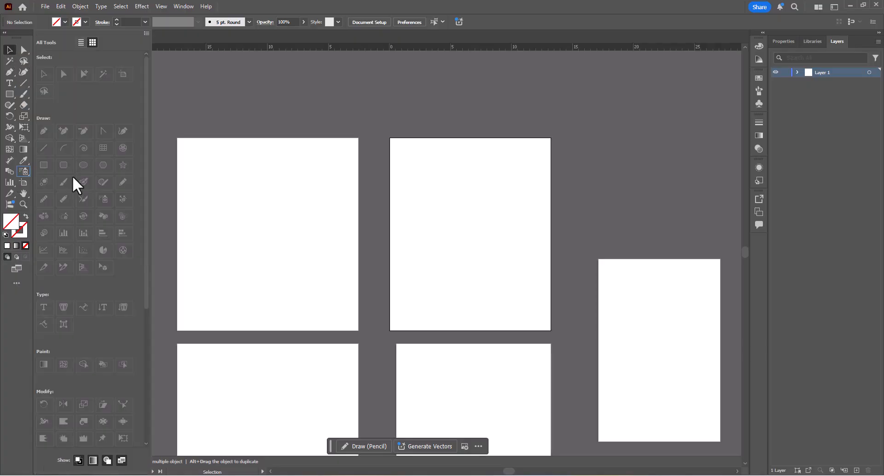
pyautogui.click(260, 118)
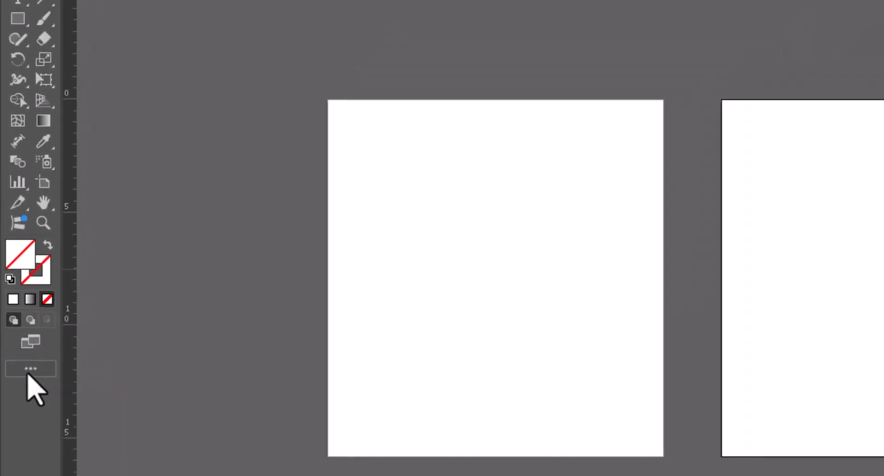
pyautogui.click(35, 347)
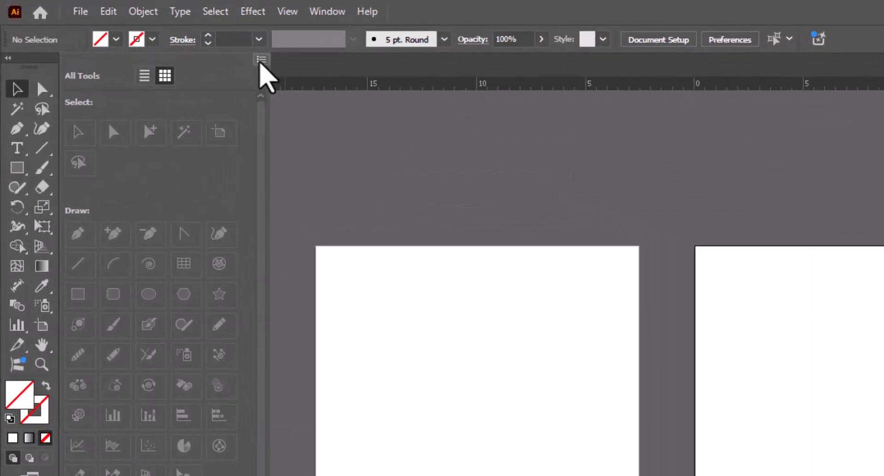
pyautogui.click(204, 46)
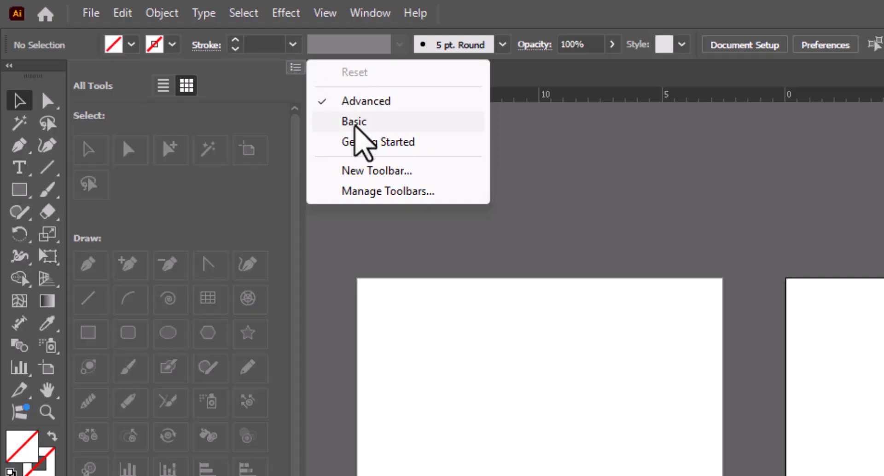
pyautogui.click(355, 123)
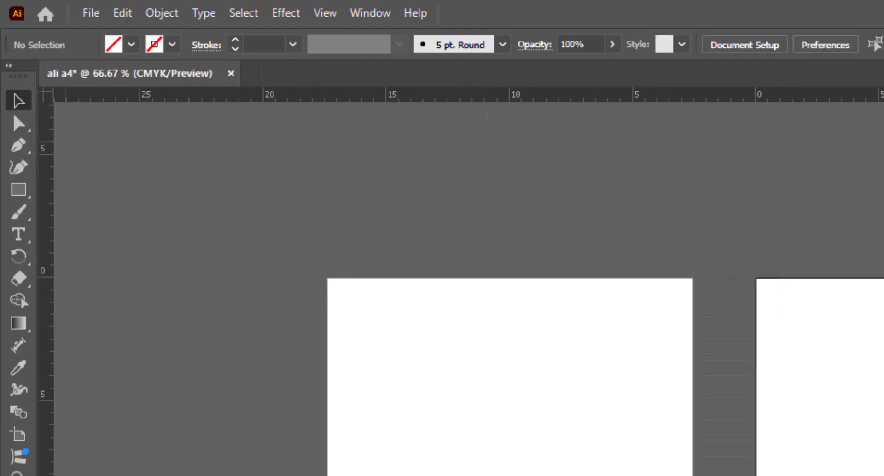
# - Restore the Advanced toolbar layout and reopen the complete set of tools
pyautogui.click(266, 67)
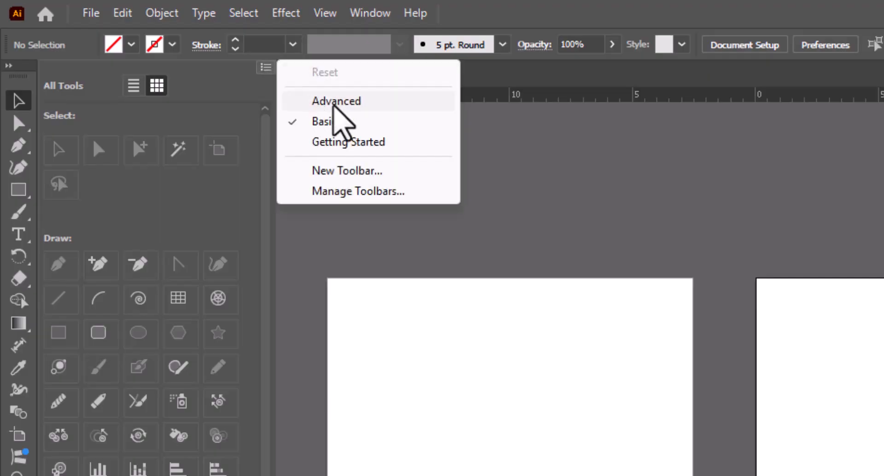
pyautogui.click(334, 106)
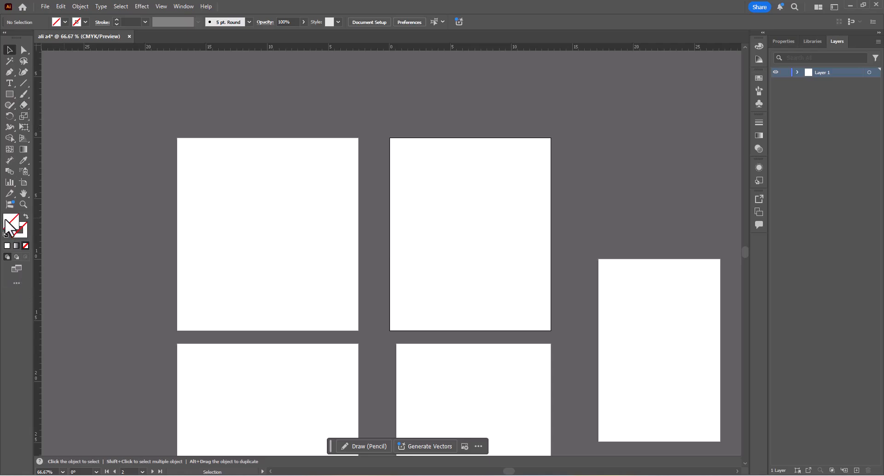
pyautogui.click(9, 284)
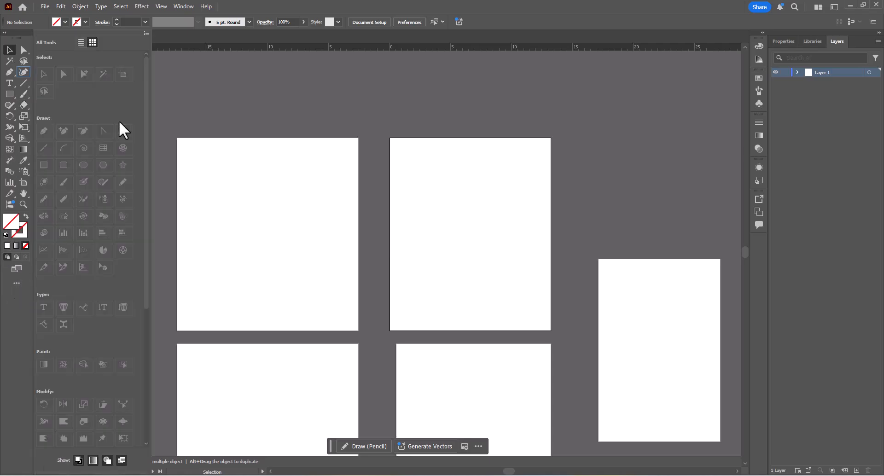
# - Switch the toolbar to the Basic layout and add the Join and Area Type tools to it from the complete tool set
pyautogui.click(146, 34)
pyautogui.click(176, 61)
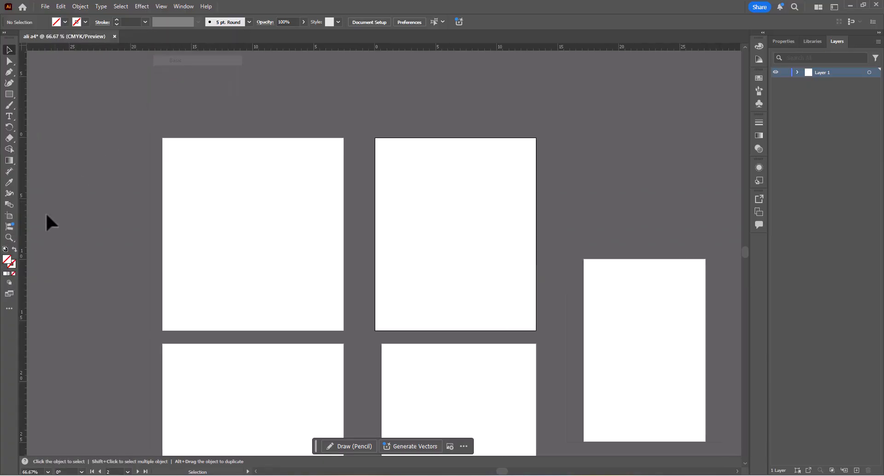
pyautogui.click(7, 306)
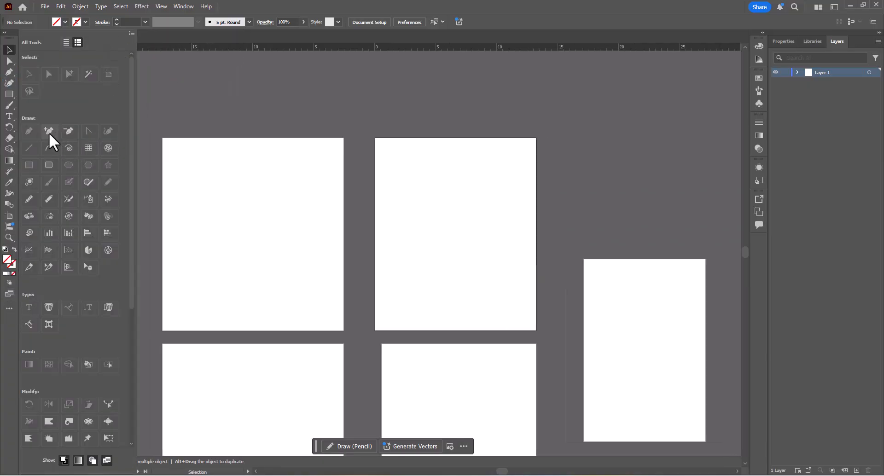
pyautogui.click(9, 171)
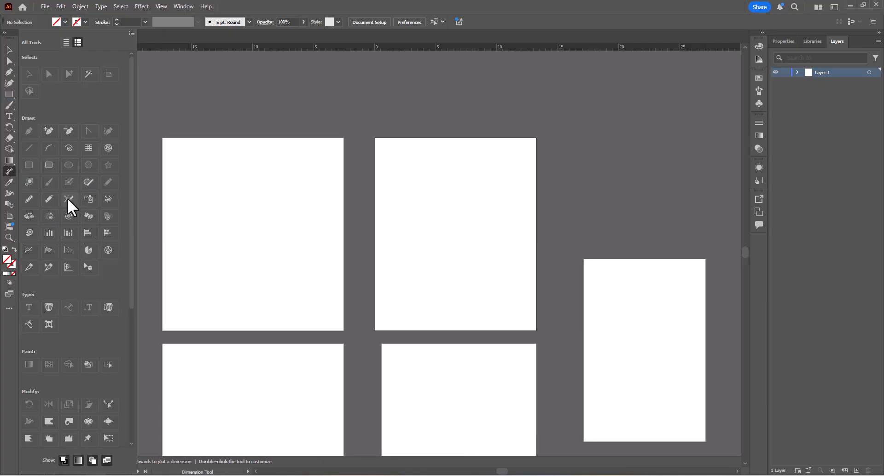
pyautogui.moveTo(71, 195)
pyautogui.mouseDown()
pyautogui.moveTo(48, 191)
pyautogui.moveTo(72, 203)
pyautogui.moveTo(10, 196)
pyautogui.mouseUp()
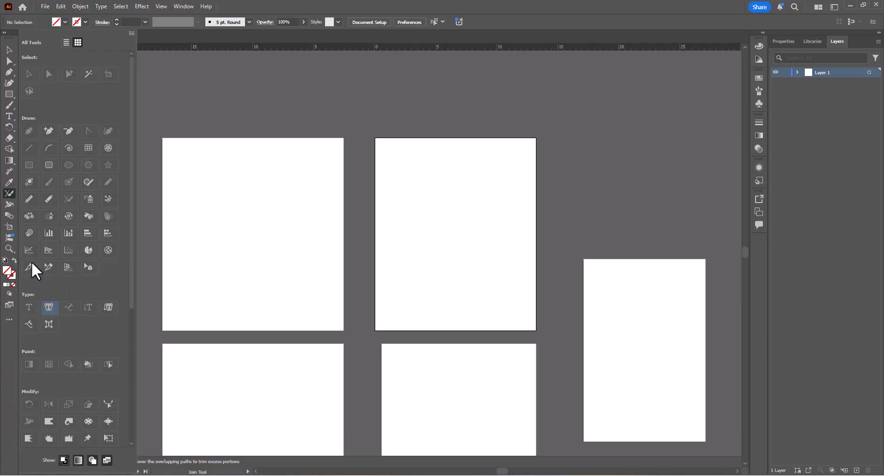
pyautogui.moveTo(16, 238)
pyautogui.mouseDown()
pyautogui.moveTo(9, 235)
pyautogui.moveTo(18, 248)
pyautogui.mouseUp()
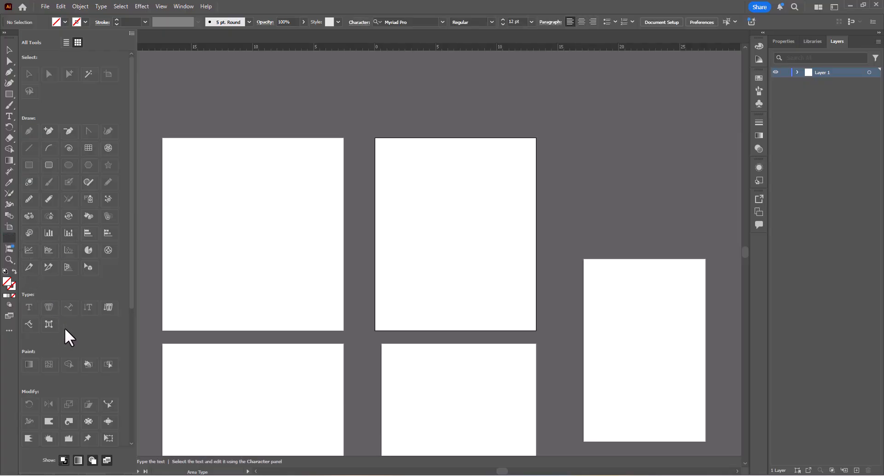
# - Take the Area Type and Join tools back off the toolbar and close the complete tool set
pyautogui.moveTo(64, 328); pyautogui.dragTo(65, 327)
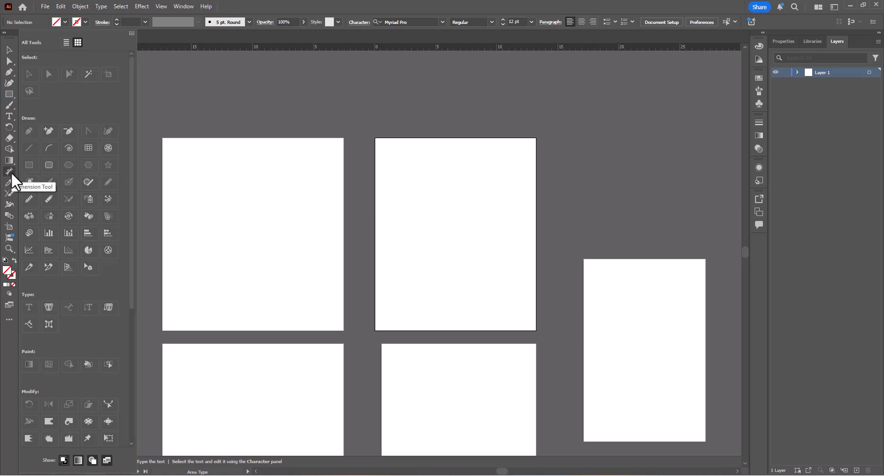
pyautogui.moveTo(10, 192); pyautogui.dragTo(32, 203)
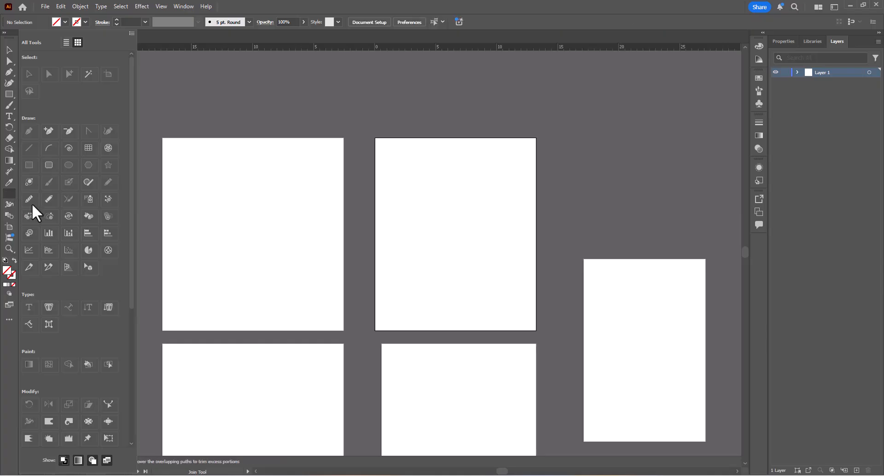
pyautogui.moveTo(108, 268); pyautogui.dragTo(109, 268)
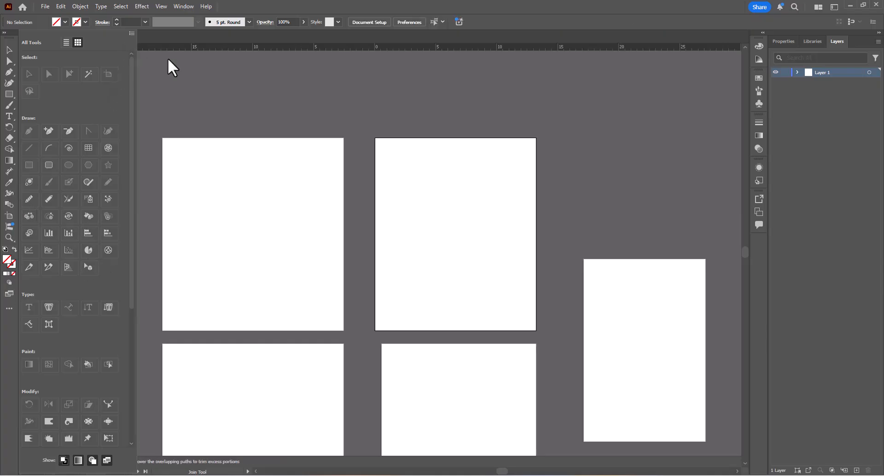
pyautogui.press('Escape')
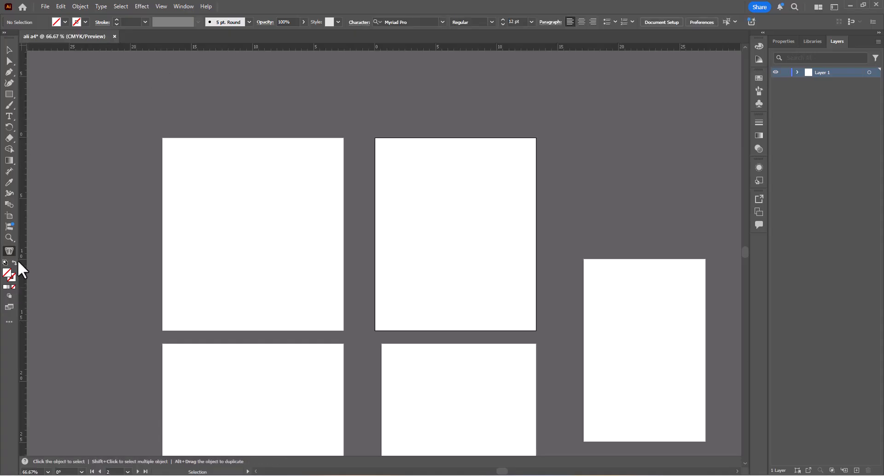
# - Restore the Advanced toolbar layout
pyautogui.click(9, 322)
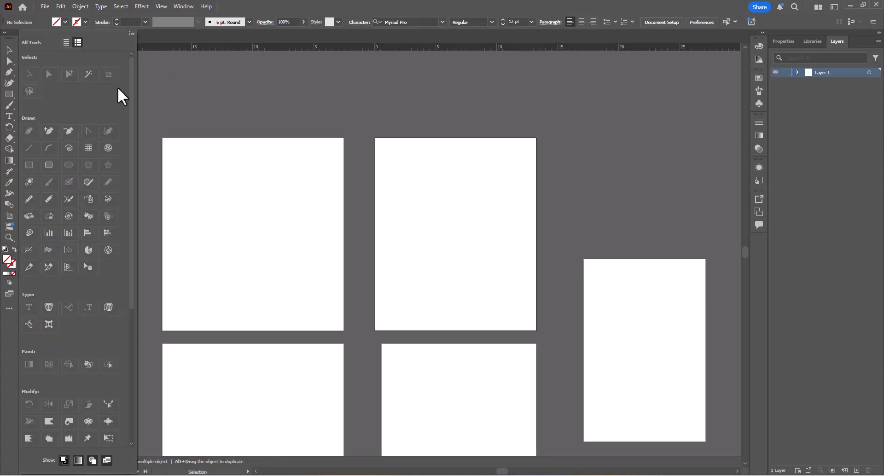
pyautogui.click(132, 34)
pyautogui.click(159, 50)
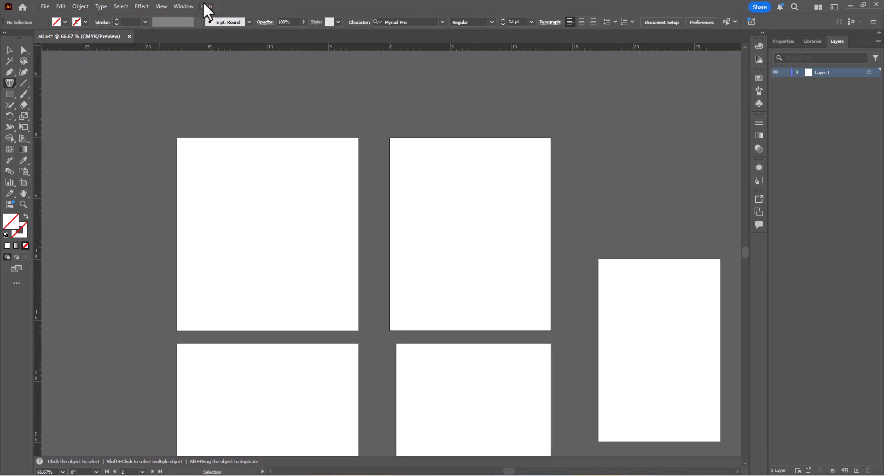
# - Review the file commands with their export and script options, and choose CMYK Color as the document color mode
pyautogui.click(44, 8)
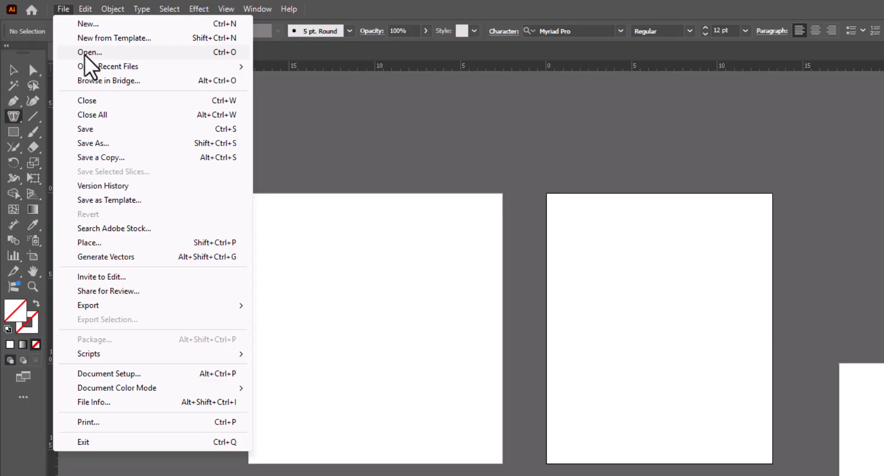
pyautogui.moveTo(106, 67)
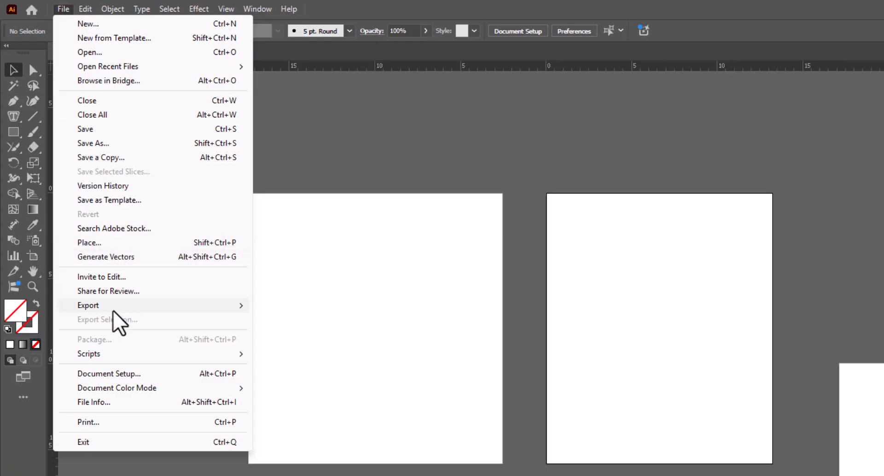
pyautogui.moveTo(109, 310)
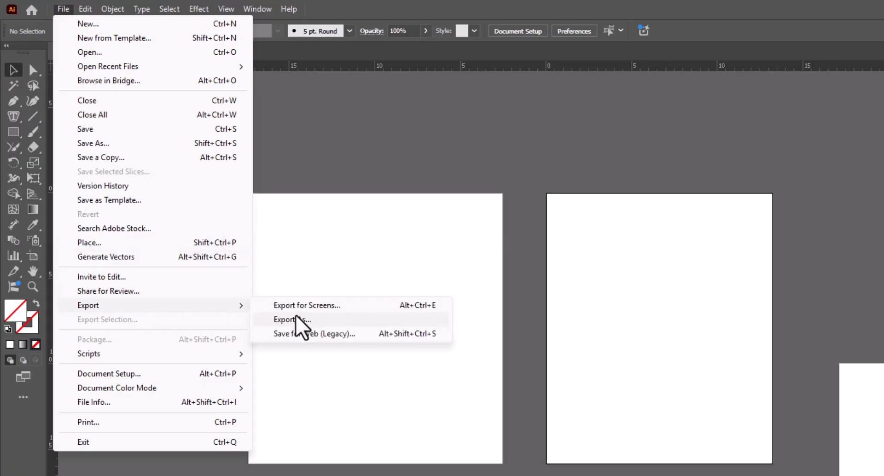
pyautogui.moveTo(141, 351)
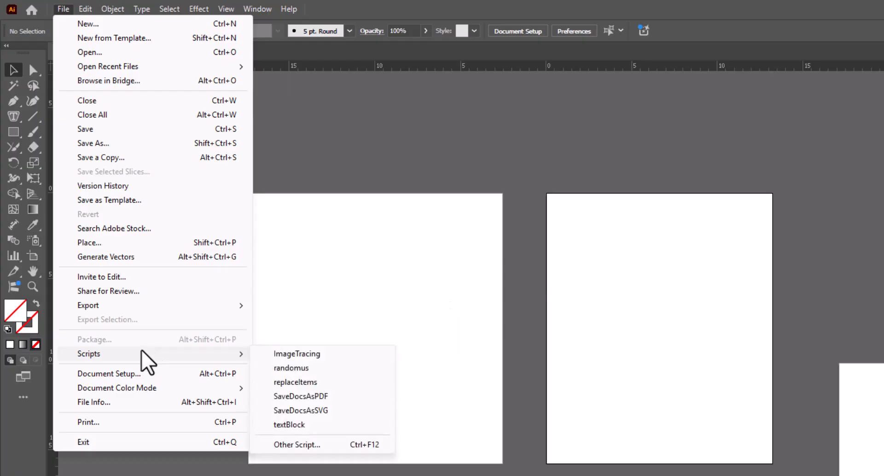
pyautogui.moveTo(144, 388)
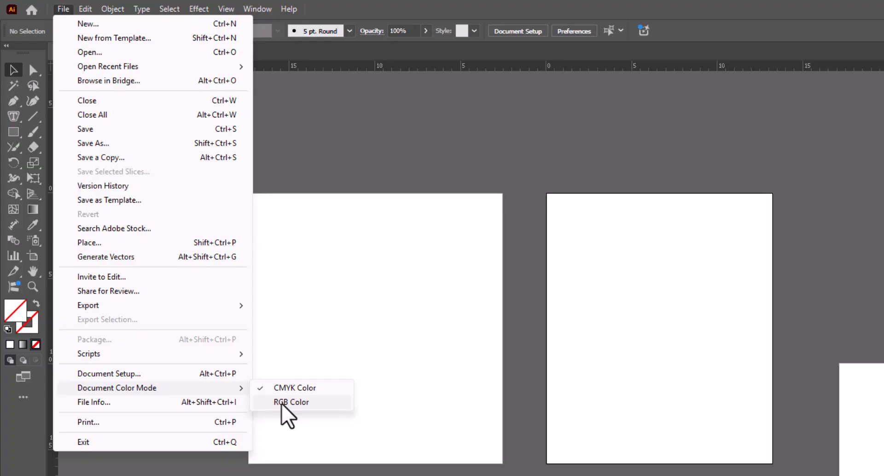
pyautogui.click(290, 389)
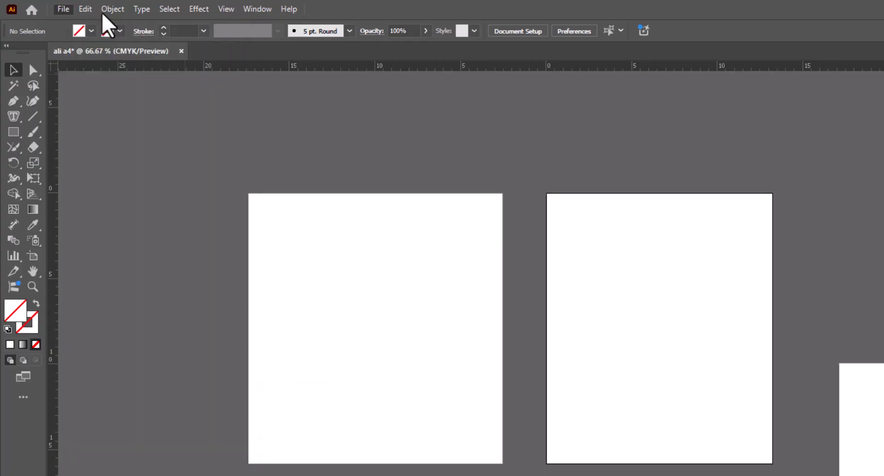
# - Examine the commands available for editing, objects, type, selection and effects
pyautogui.click(88, 9)
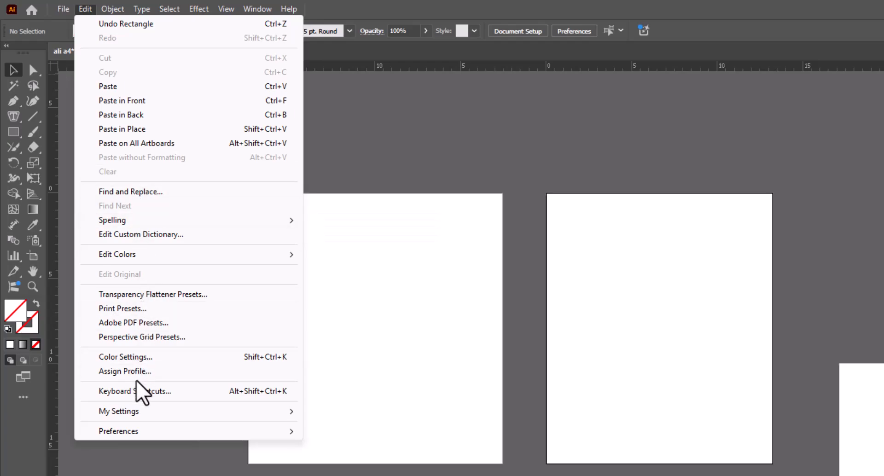
pyautogui.moveTo(120, 10)
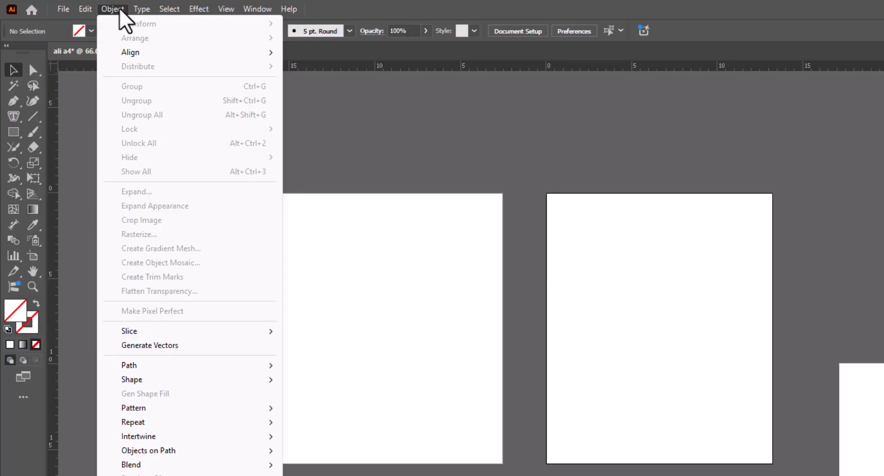
pyautogui.moveTo(134, 54)
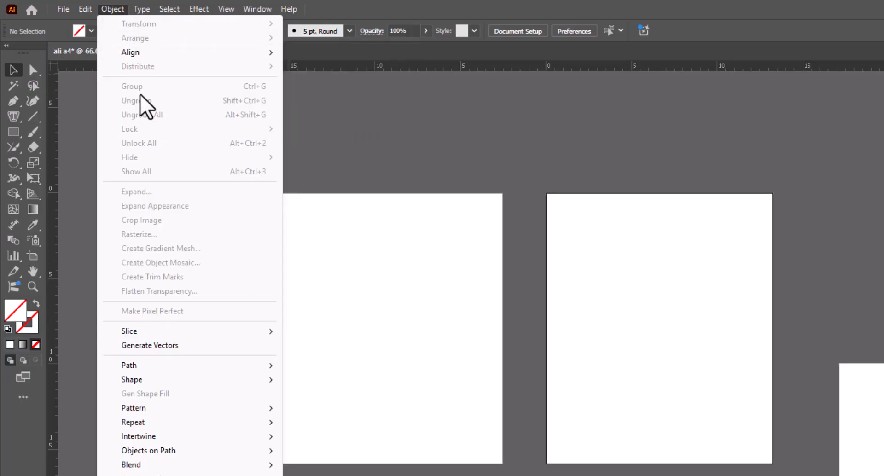
pyautogui.moveTo(148, 367)
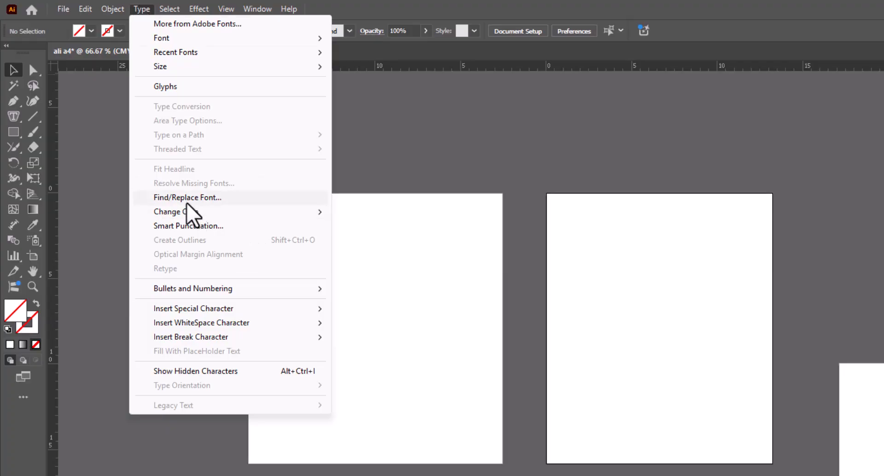
pyautogui.moveTo(190, 214)
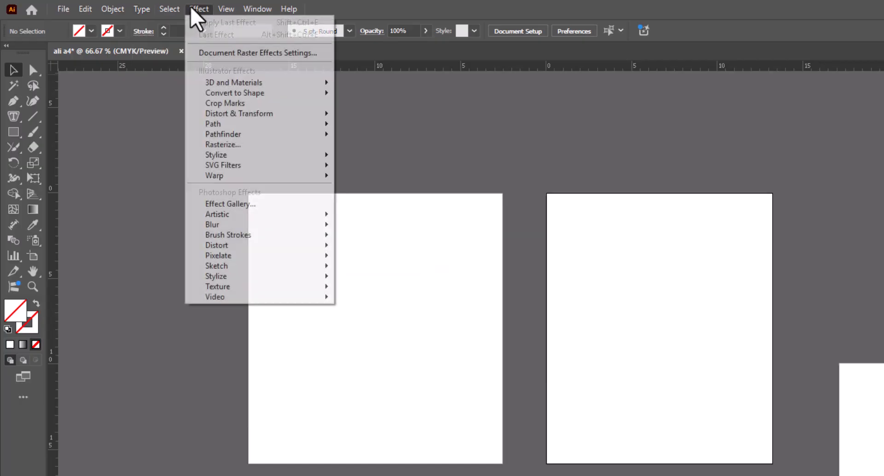
pyautogui.moveTo(168, 8)
pyautogui.moveTo(202, 135)
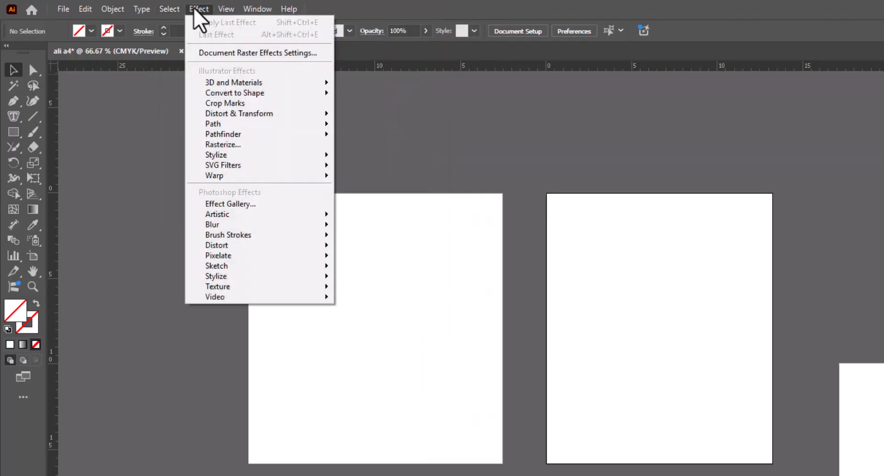
pyautogui.moveTo(232, 86)
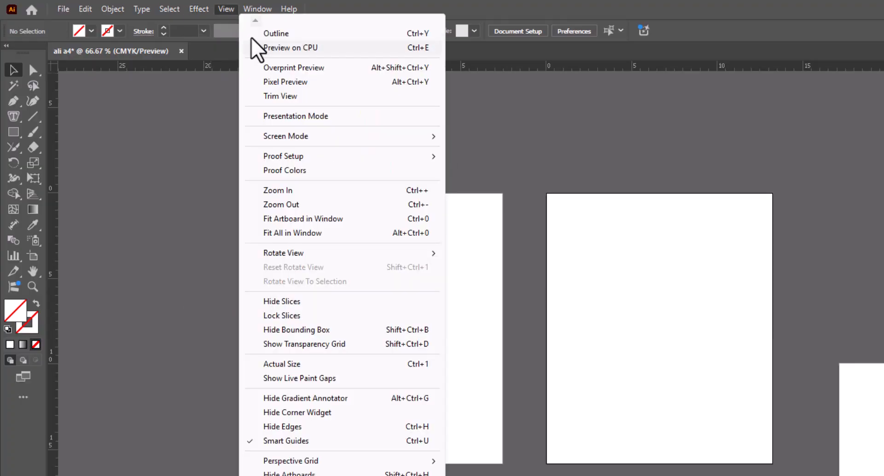
# - Open the Pathfinder panel and move its floating group next to the column of collapsed panel icons
pyautogui.moveTo(245, 14)
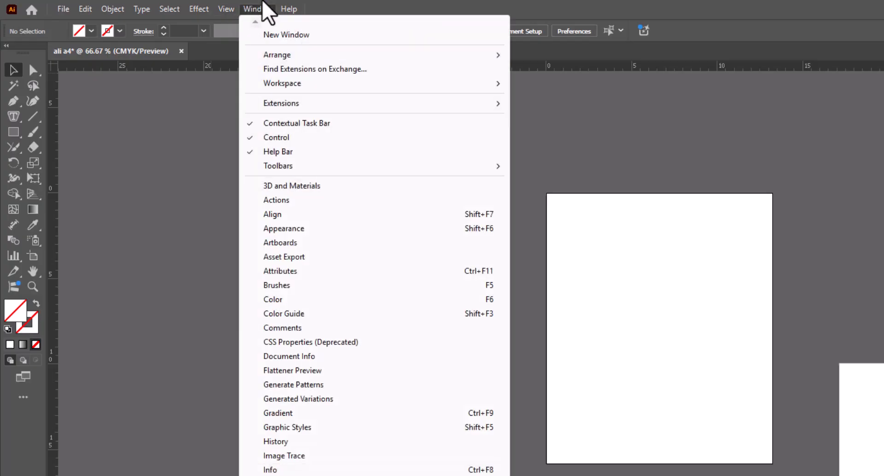
pyautogui.moveTo(296, 84)
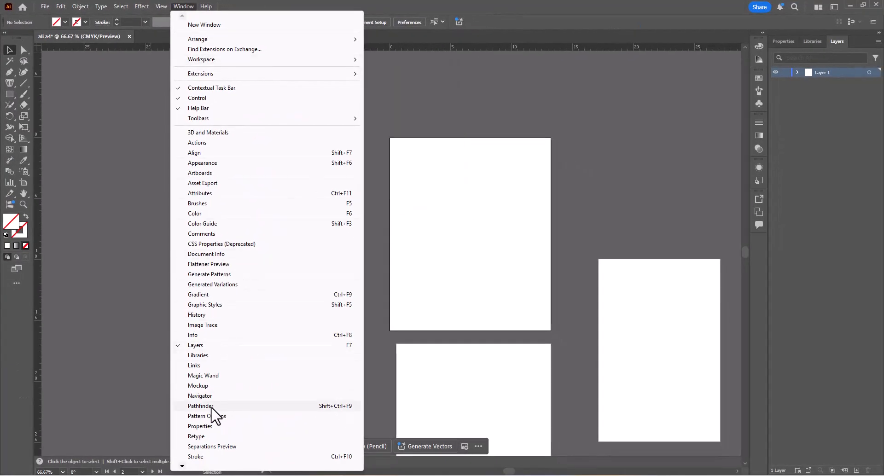
pyautogui.click(211, 407)
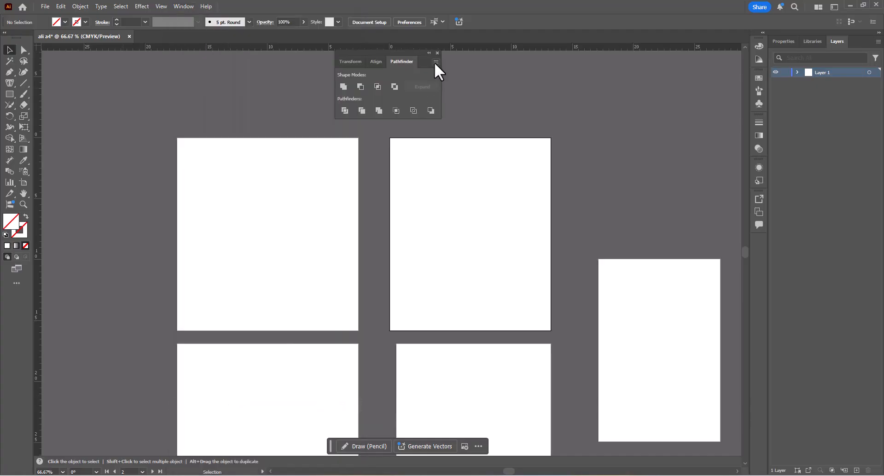
pyautogui.moveTo(418, 53); pyautogui.dragTo(718, 52)
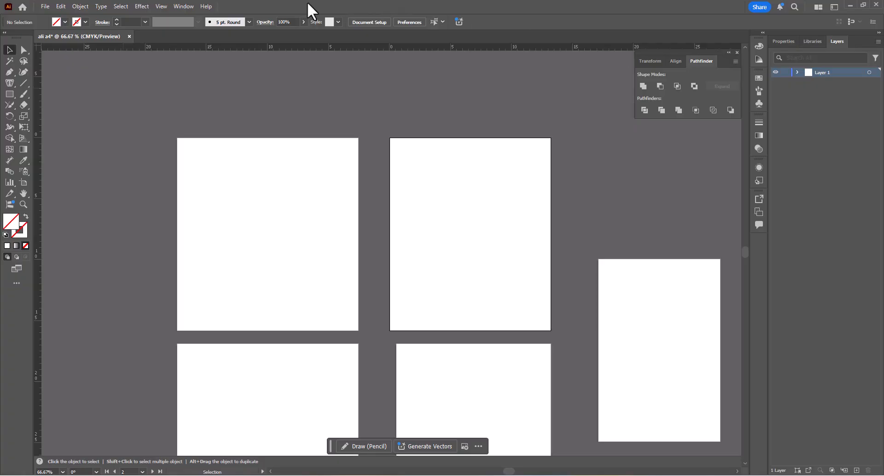
# - Open the Align panel, compare it with Pathfinder, and detach it as a separate panel directly below the Pathfinder group
pyautogui.click(184, 6)
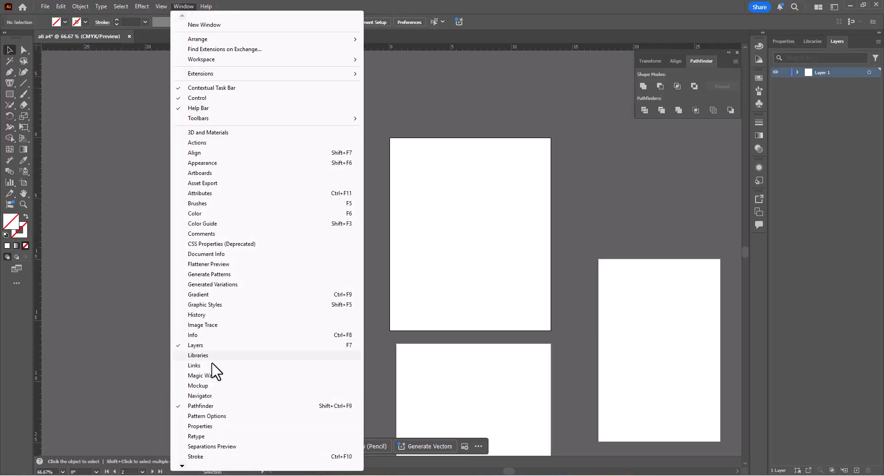
pyautogui.click(194, 153)
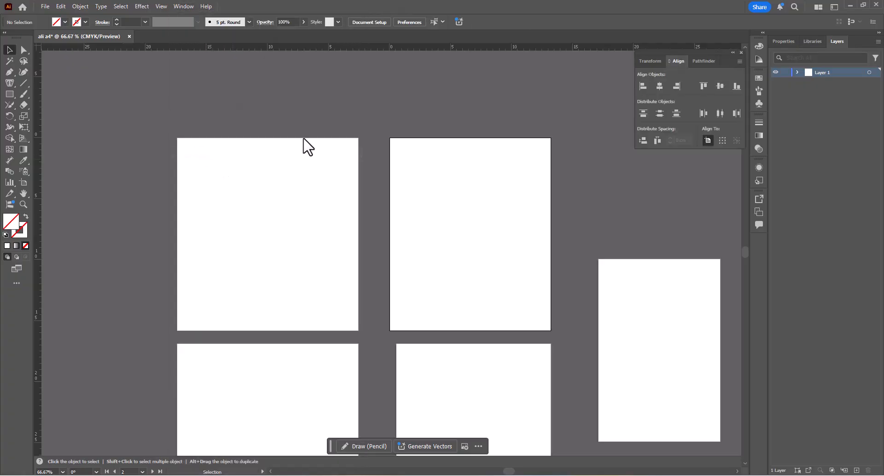
pyautogui.click(701, 63)
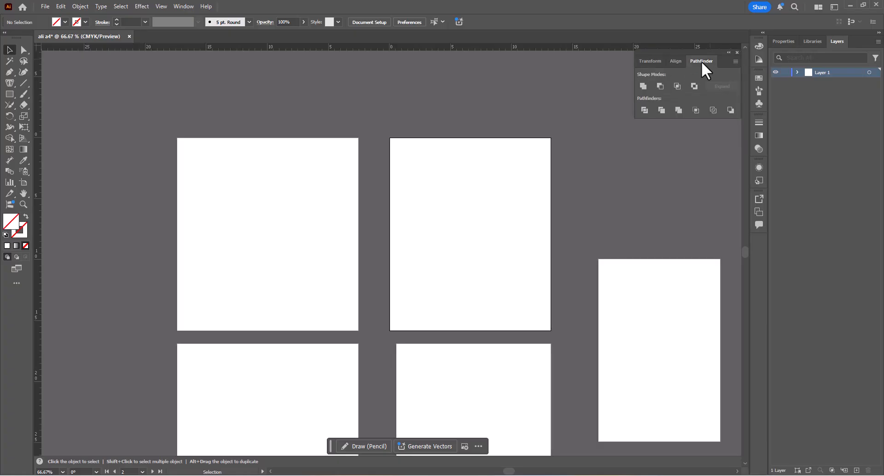
pyautogui.click(676, 63)
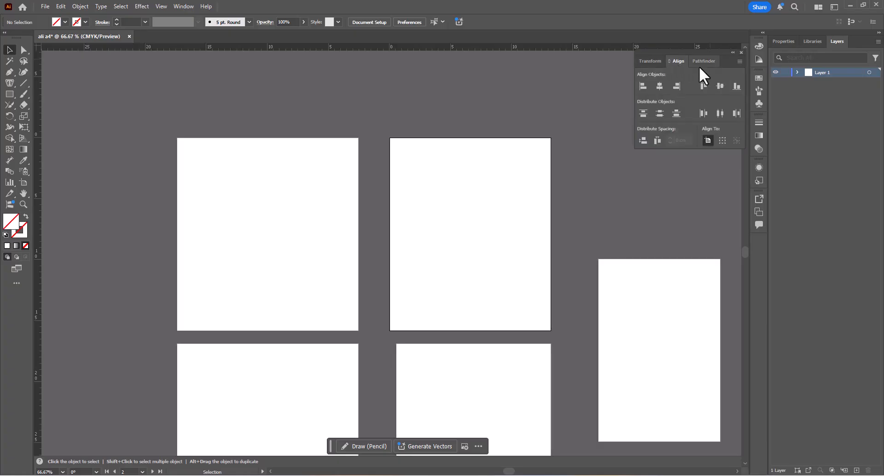
pyautogui.click(701, 63)
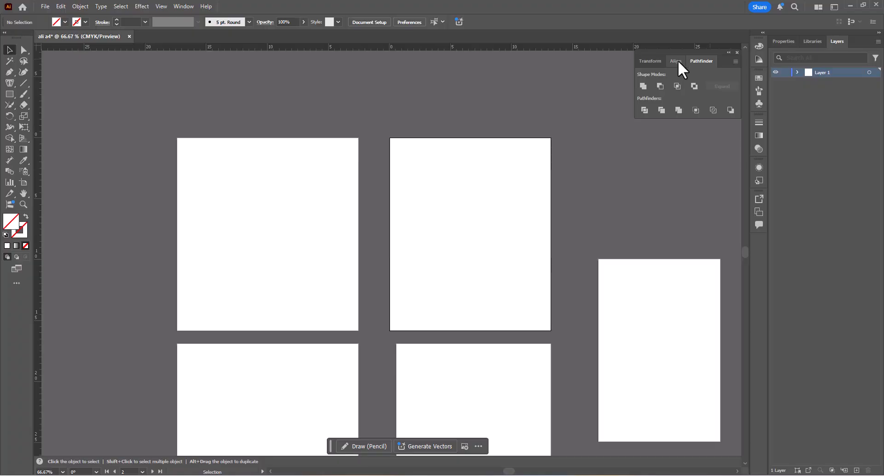
pyautogui.moveTo(677, 62); pyautogui.dragTo(672, 122)
# - Open the Links panel
pyautogui.click(184, 7)
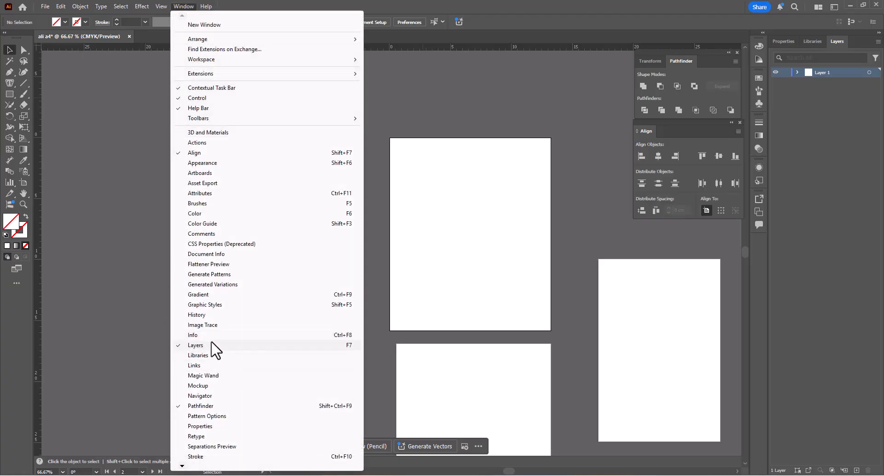
pyautogui.click(197, 365)
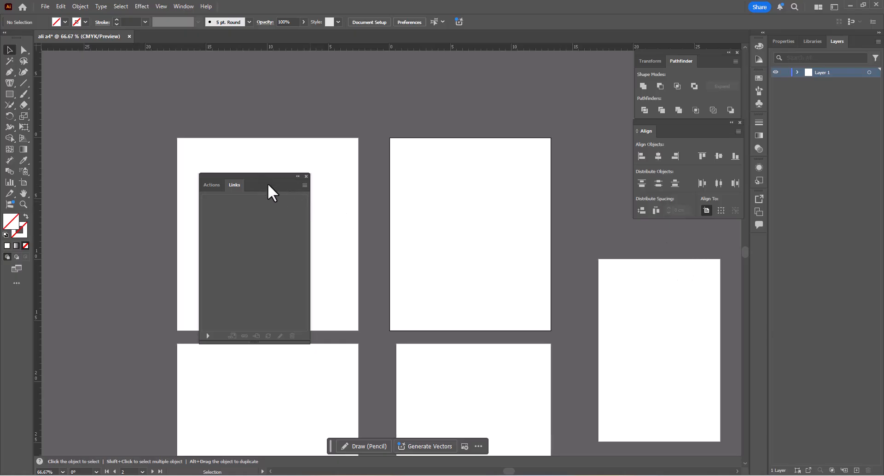
# - Place the Links group directly below Align and save the panel layout as a new workspace under the owner's first name
pyautogui.moveTo(267, 183); pyautogui.dragTo(693, 221)
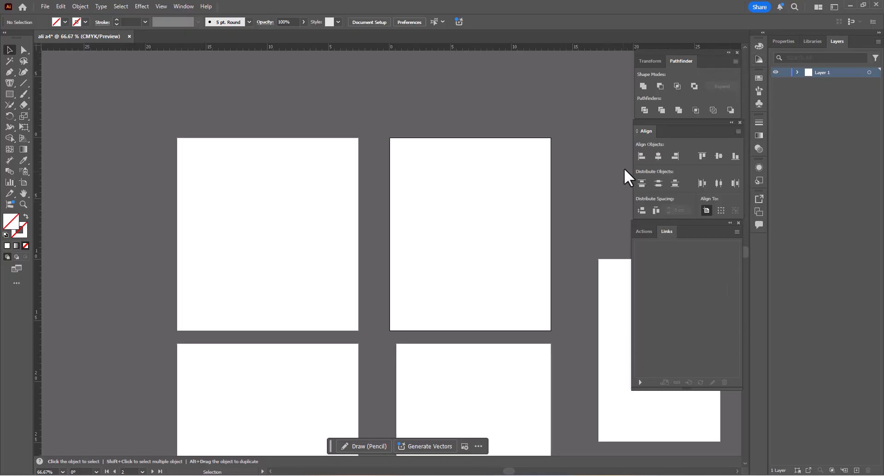
pyautogui.click(836, 8)
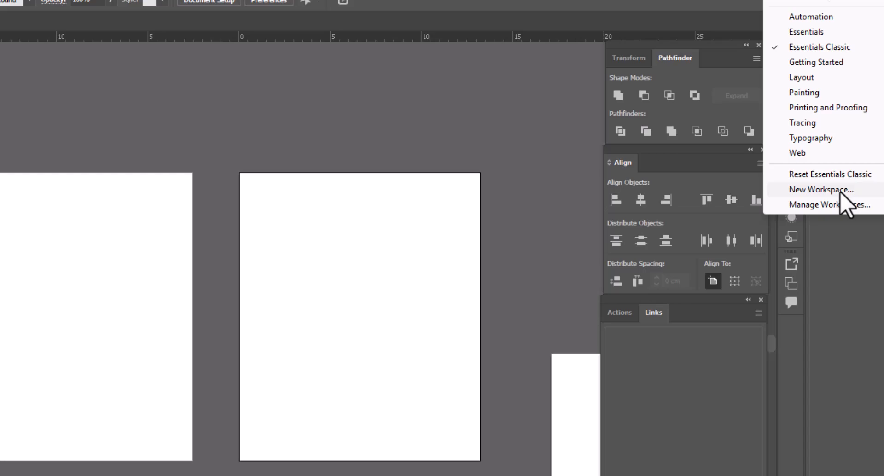
pyautogui.click(746, 223)
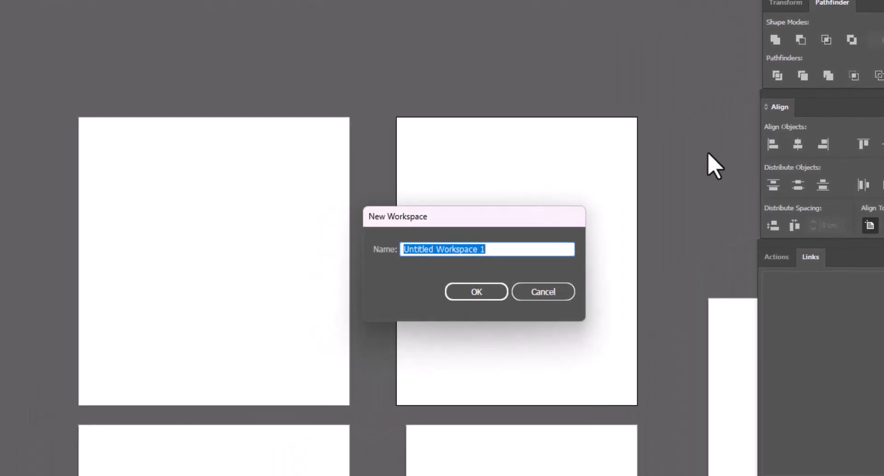
pyautogui.write('A')
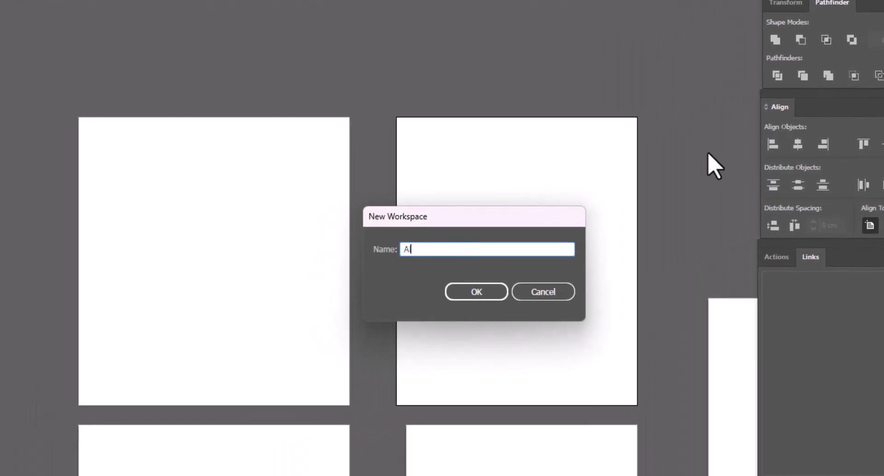
pyautogui.write('li')
pyautogui.click(476, 292)
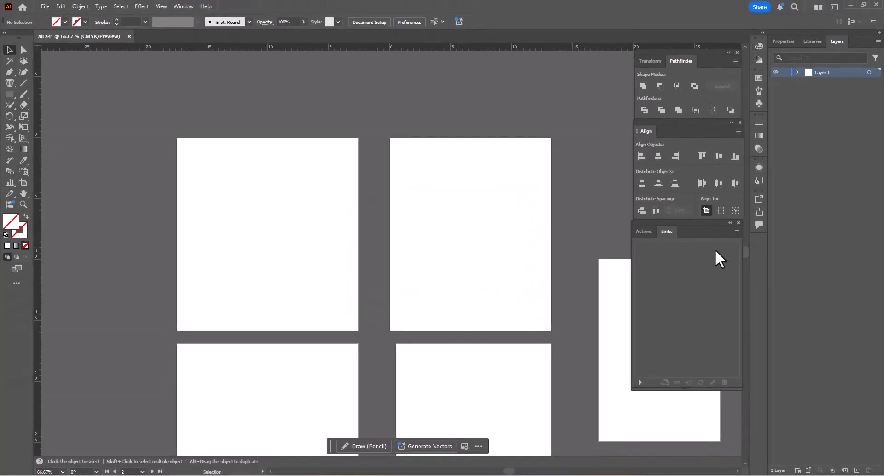
# - Switch to the Essentials Classic workspace and return to the newly saved custom workspace
pyautogui.click(835, 6)
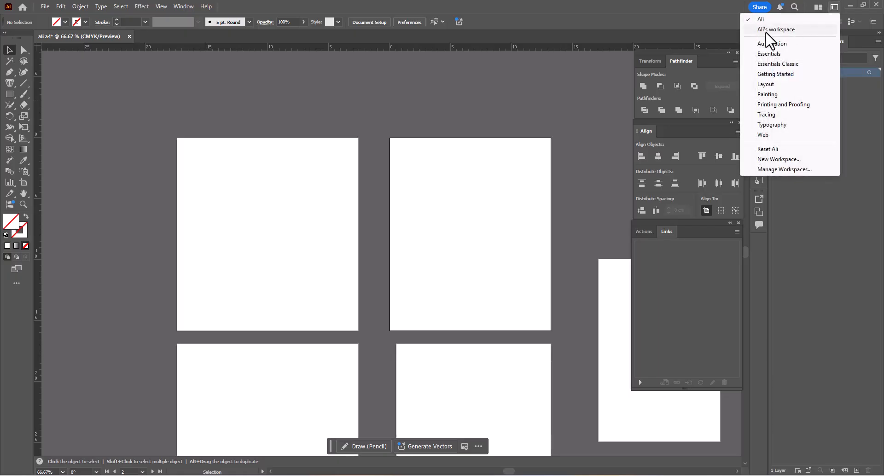
pyautogui.click(773, 66)
pyautogui.click(834, 7)
pyautogui.click(803, 21)
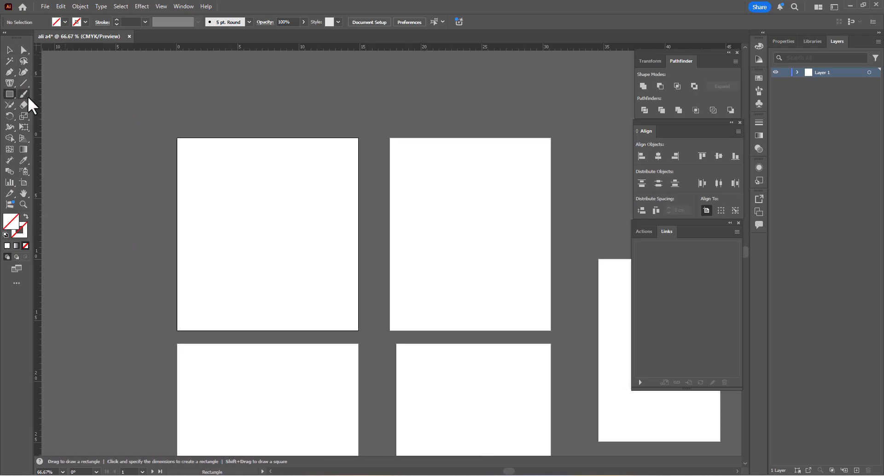
# - Draw a square about 5.77 cm wide on the canvas beside the first artboard, fill it white and move it closer
pyautogui.click(10, 93)
pyautogui.moveTo(115, 120)
pyautogui.mouseDown()
pyautogui.moveTo(256, 147)
pyautogui.moveTo(206, 148)
pyautogui.moveTo(250, 164)
pyautogui.moveTo(193, 146)
pyautogui.mouseUp()
pyautogui.press('v')
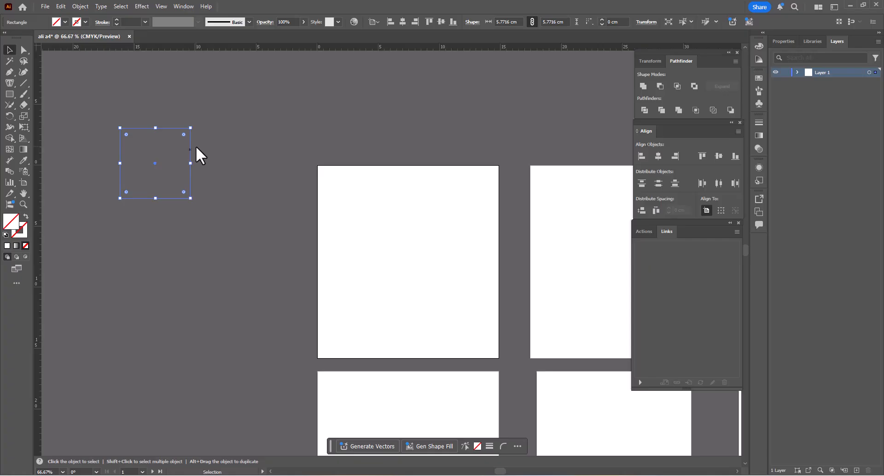
pyautogui.click(64, 21)
pyautogui.click(19, 56)
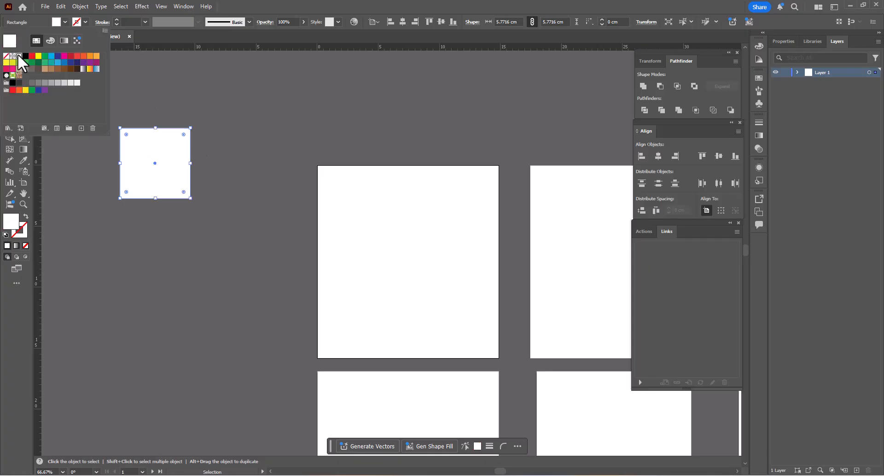
pyautogui.click(137, 124)
pyautogui.moveTo(160, 164); pyautogui.dragTo(226, 181)
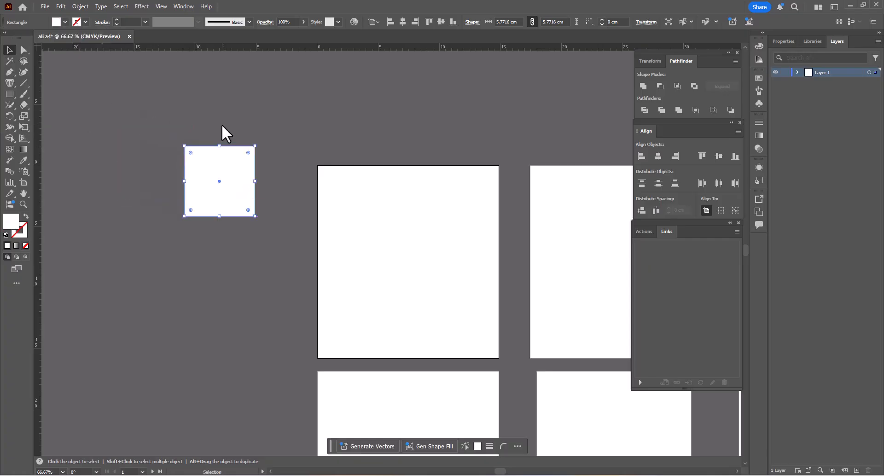
pyautogui.scroll(4, 218, 161)
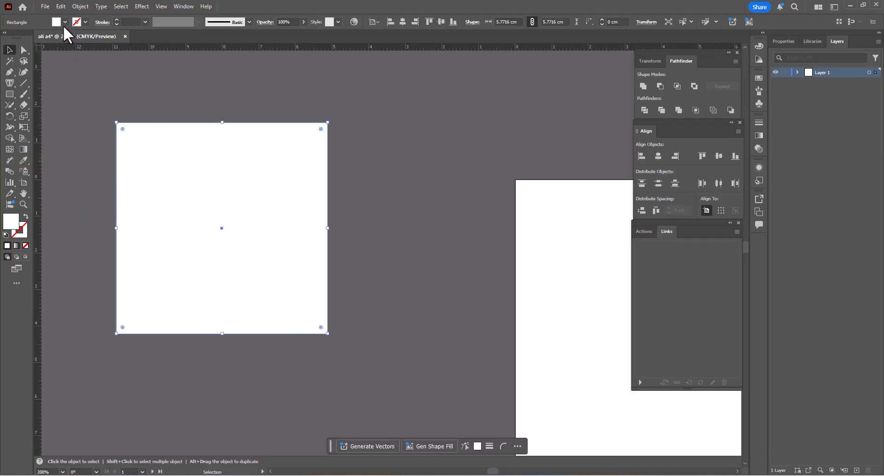
# - Check the square's fill swatches and give its outline a cyan stroke
pyautogui.click(133, 108)
pyautogui.click(156, 158)
pyautogui.click(65, 22)
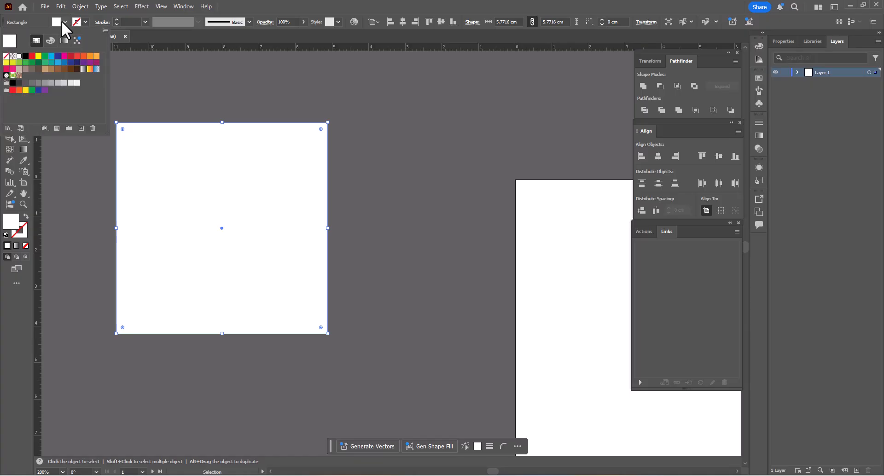
pyautogui.click(166, 71)
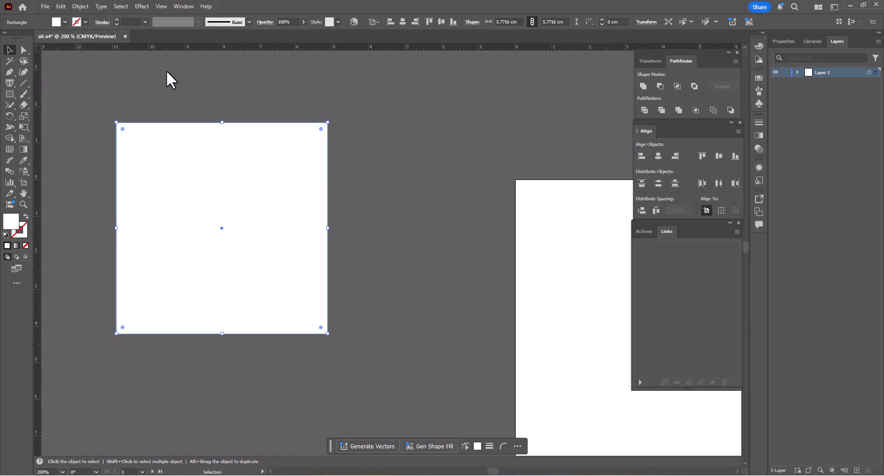
pyautogui.click(167, 74)
pyautogui.click(185, 149)
pyautogui.click(84, 18)
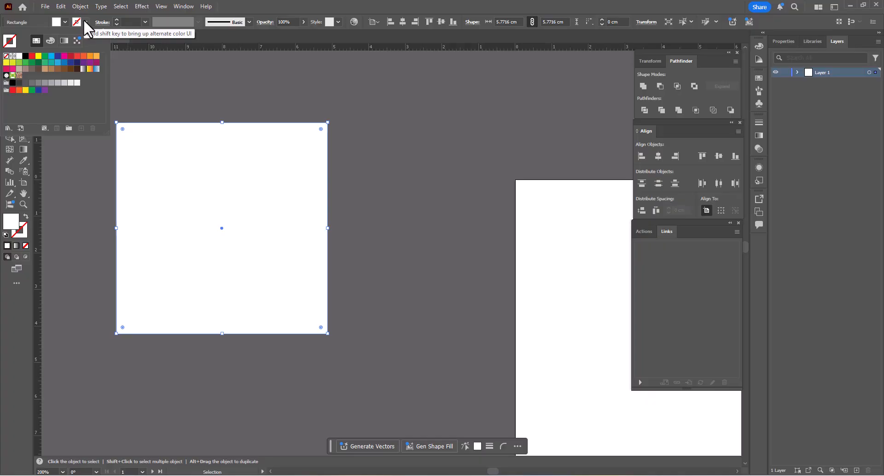
pyautogui.click(51, 56)
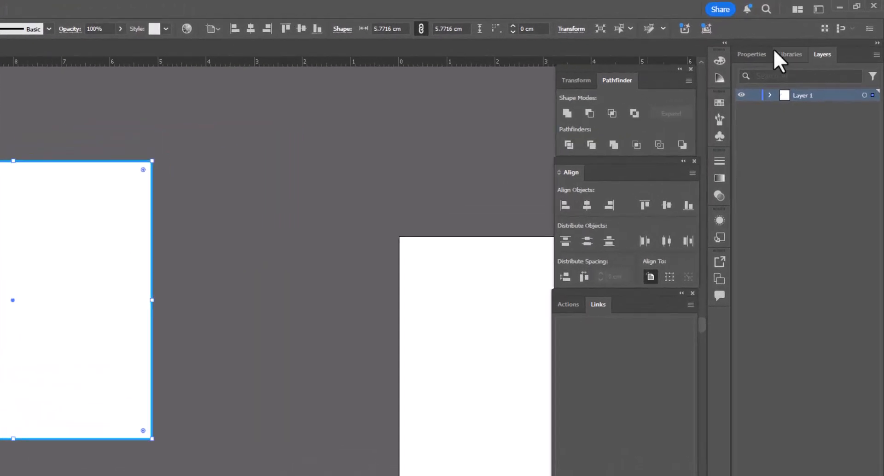
# - Display the square's Properties and move it horizontally about 4.15 cm toward the first artboard
pyautogui.click(783, 42)
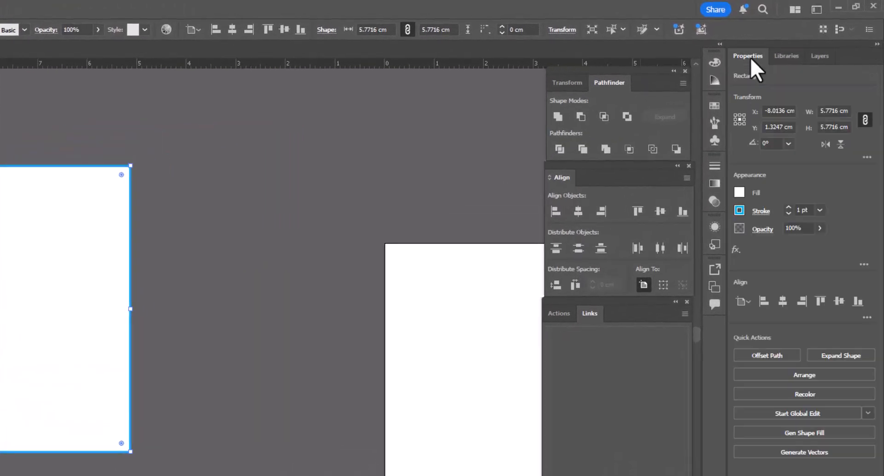
pyautogui.moveTo(32, 255); pyautogui.dragTo(240, 263)
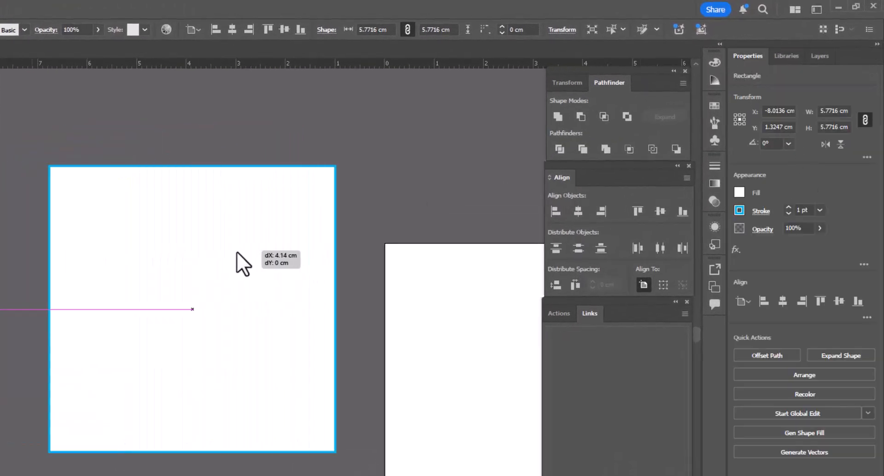
pyautogui.click(822, 56)
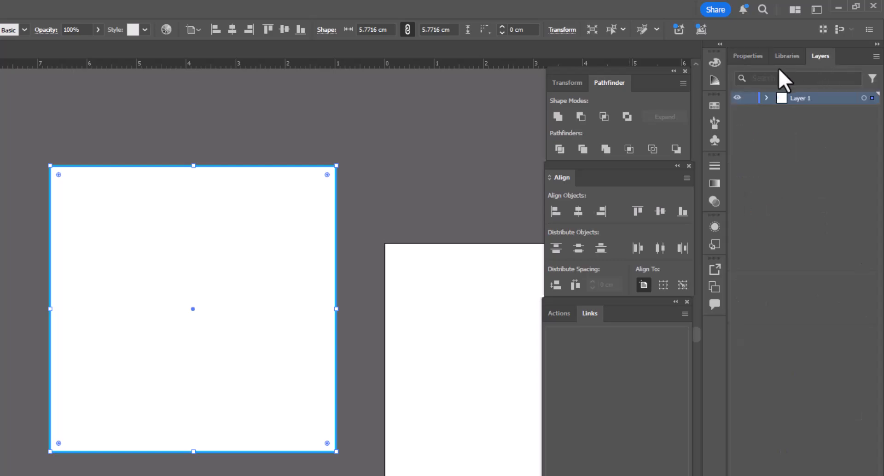
pyautogui.click(747, 57)
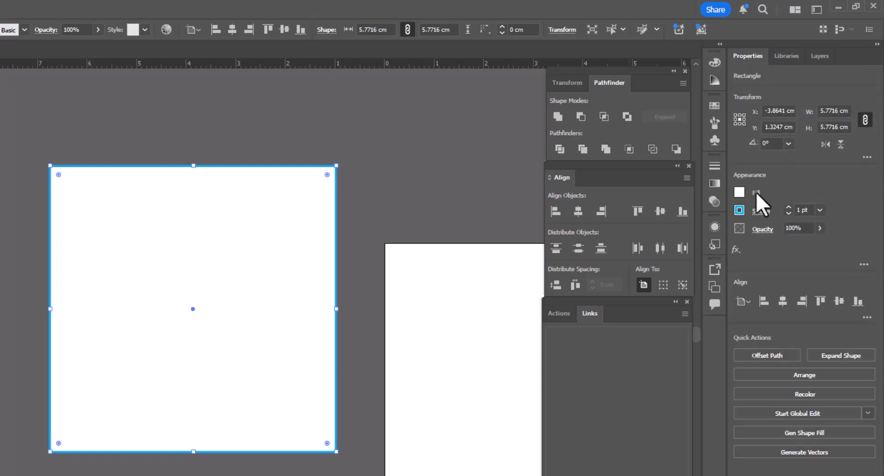
# - Give the square a yellow fill and a magenta stroke of 4 pt from its Appearance properties
pyautogui.click(739, 193)
pyautogui.click(682, 236)
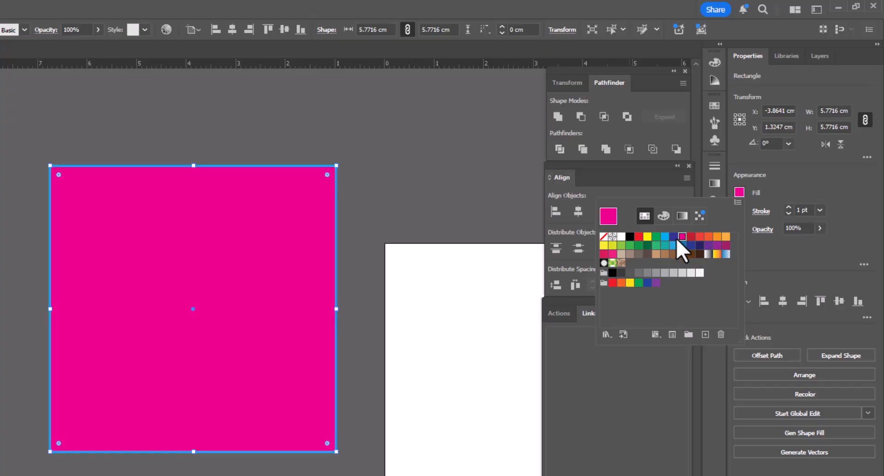
pyautogui.click(647, 236)
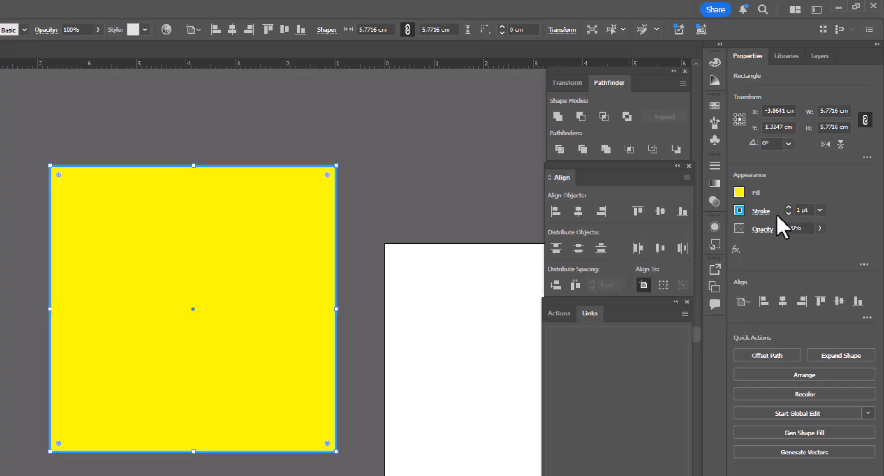
pyautogui.click(740, 213)
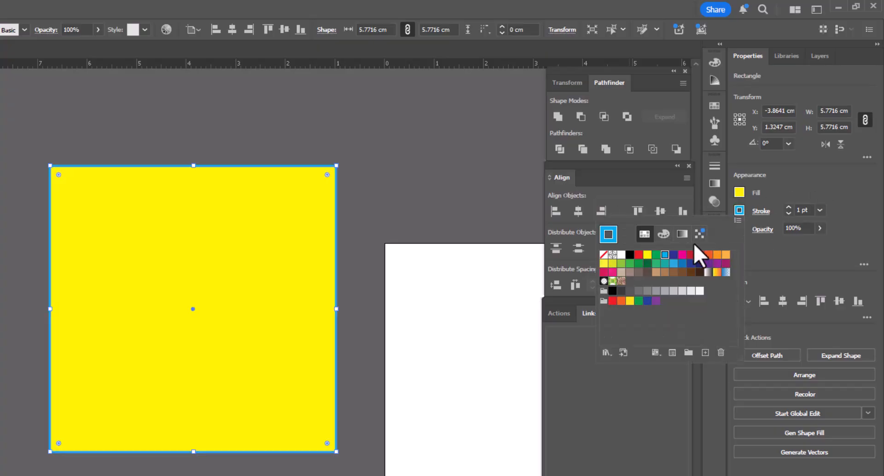
pyautogui.click(682, 255)
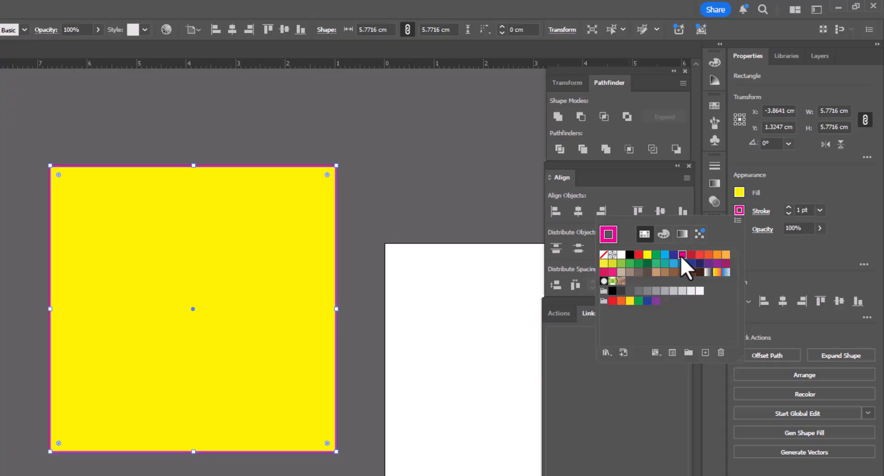
pyautogui.click(823, 212)
pyautogui.click(821, 211)
pyautogui.click(835, 303)
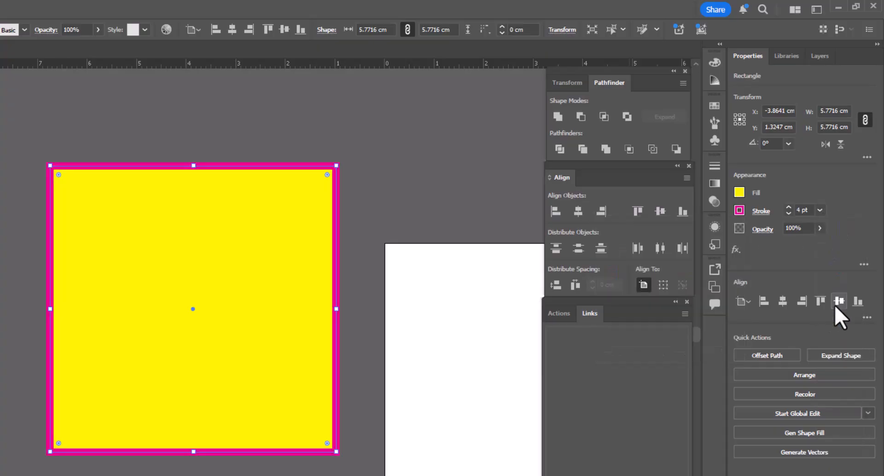
# - Move the whole square about 1.2 cm back from the first artboard with the Selection tool
pyautogui.moveTo(178, 239); pyautogui.dragTo(164, 245)
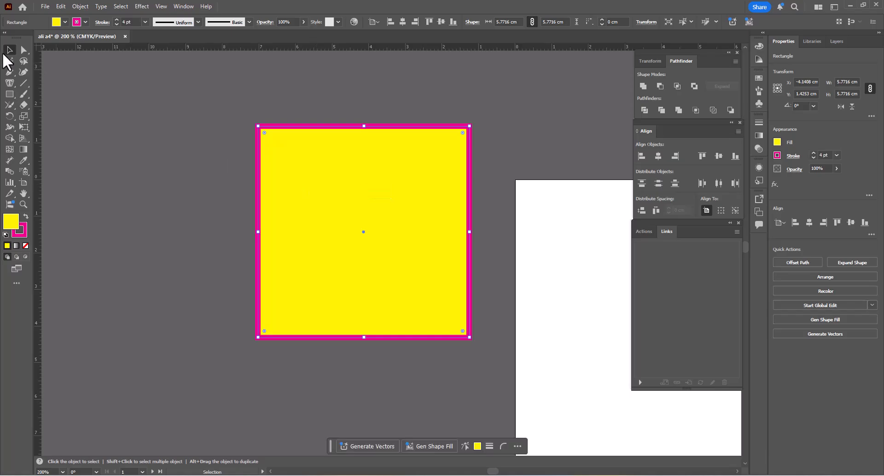
pyautogui.click(325, 110)
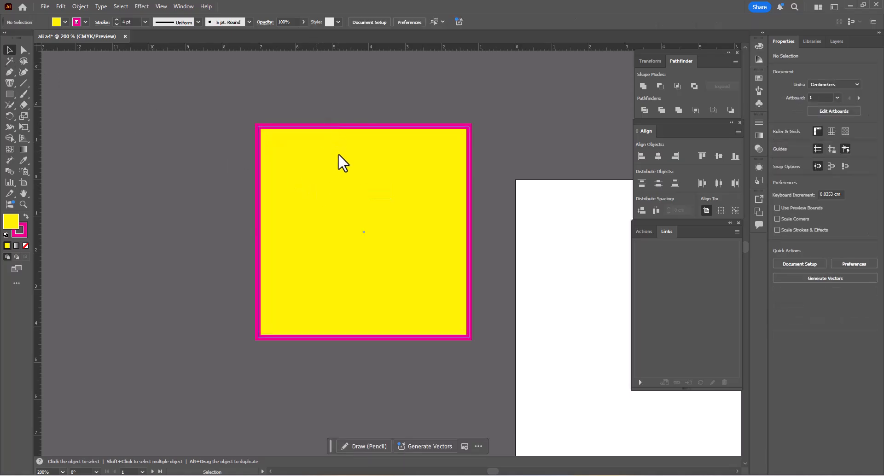
pyautogui.moveTo(355, 211)
pyautogui.mouseDown()
pyautogui.moveTo(337, 216)
pyautogui.moveTo(325, 209)
pyautogui.moveTo(357, 227)
pyautogui.mouseUp()
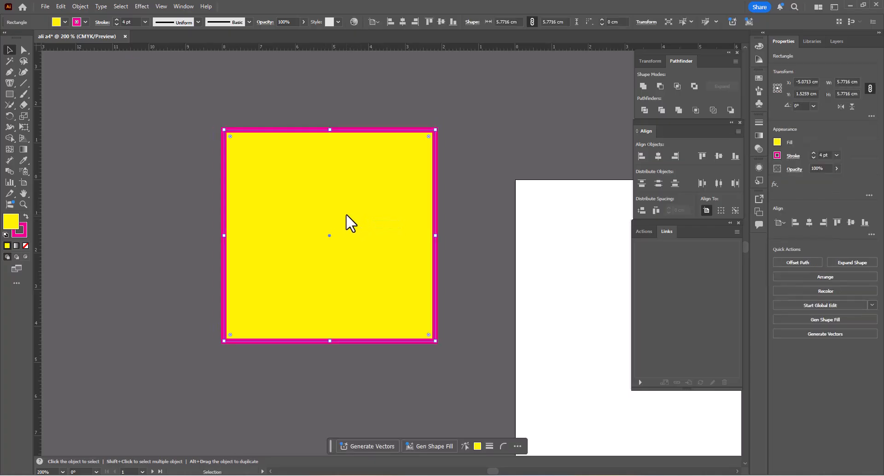
# - Move only the square's upper-left anchor point inward to about X -7.3, Y -0.66 cm with Direct Selection, and select the whole shape
pyautogui.click(24, 50)
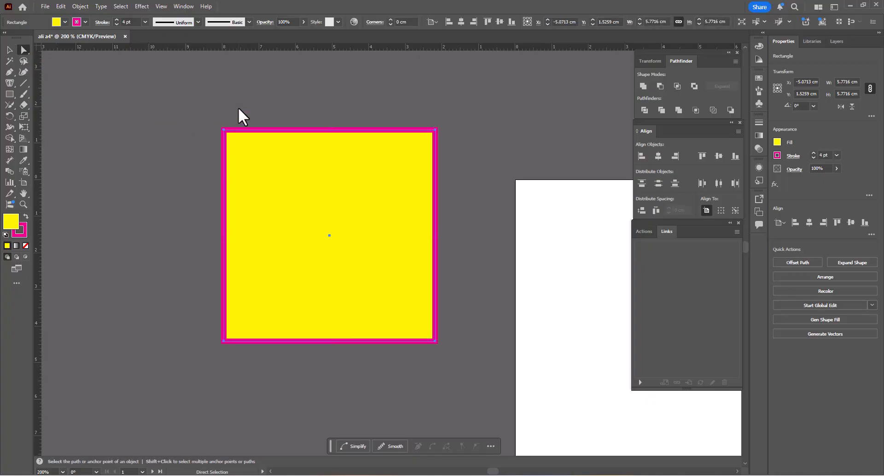
pyautogui.click(238, 106)
pyautogui.click(224, 130)
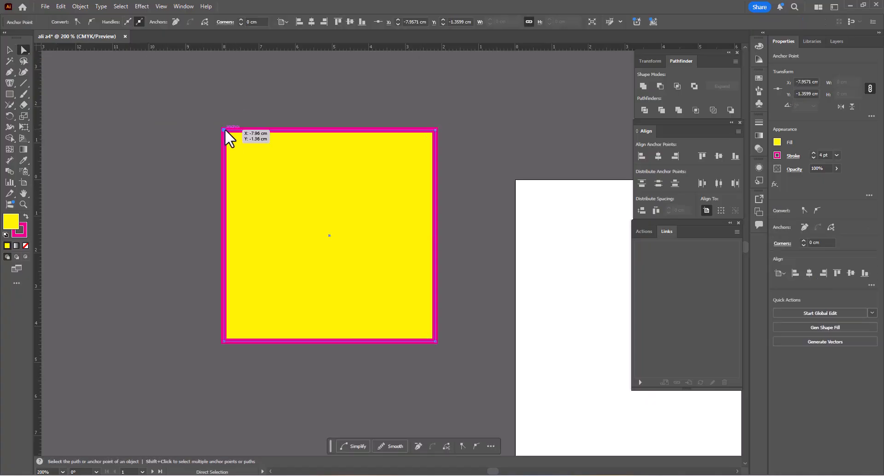
pyautogui.moveTo(225, 129); pyautogui.dragTo(248, 156)
pyautogui.click(10, 50)
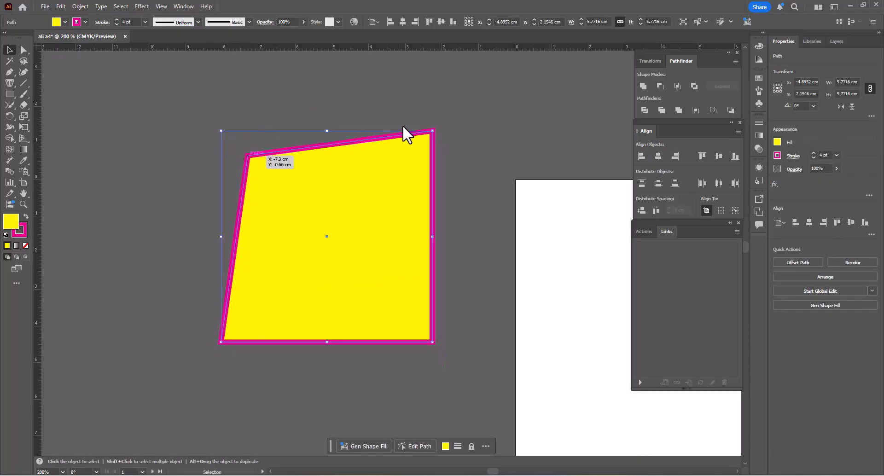
# - Move all four corner anchor points individually with Direct Selection to form a slanted quadrilateral, and deselect it
pyautogui.click(28, 50)
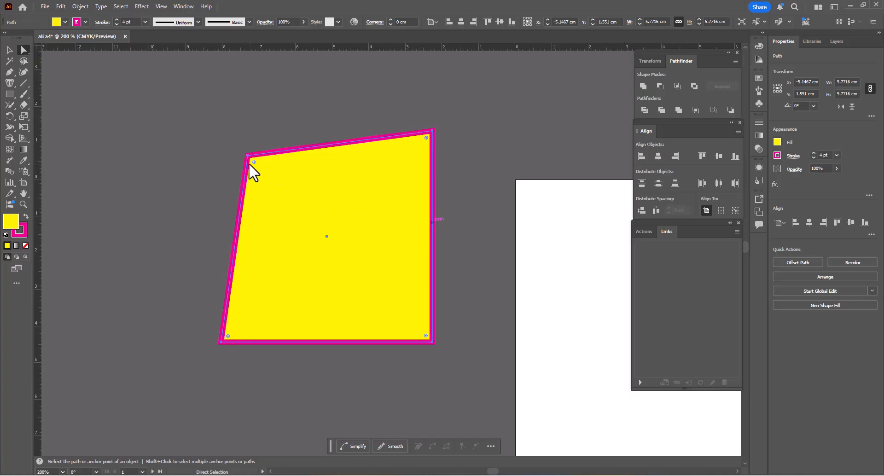
pyautogui.moveTo(247, 156); pyautogui.dragTo(253, 172)
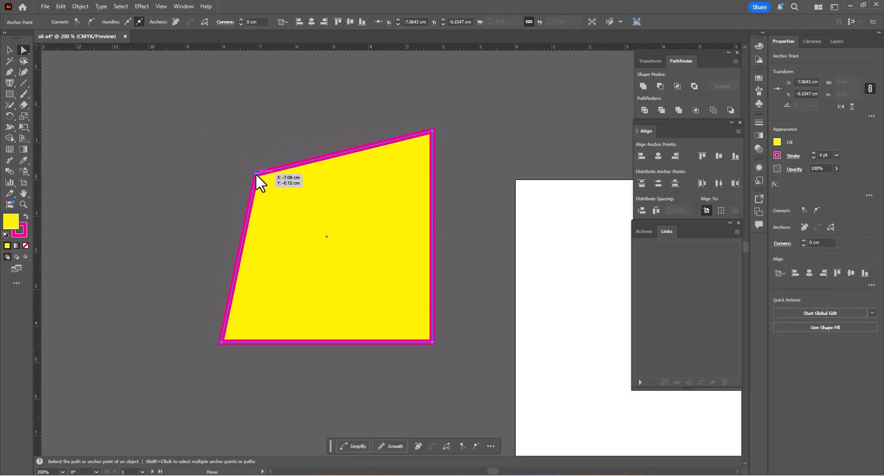
pyautogui.moveTo(432, 130); pyautogui.dragTo(477, 115)
pyautogui.moveTo(222, 342); pyautogui.dragTo(195, 371)
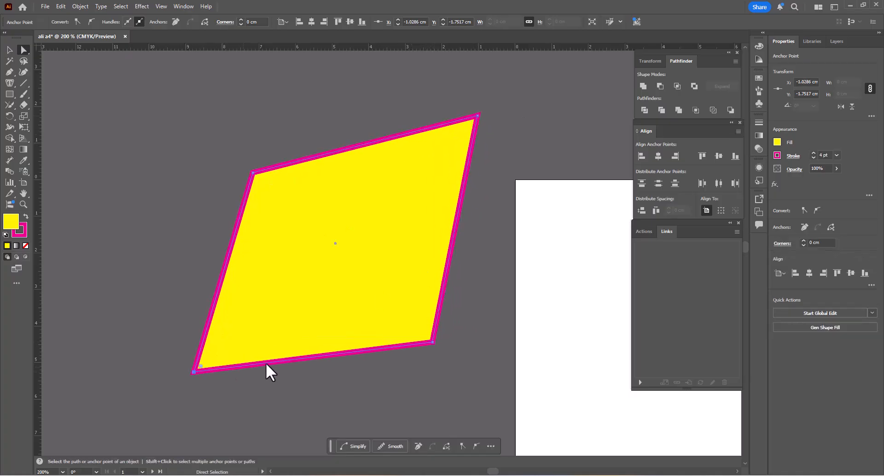
pyautogui.moveTo(432, 342); pyautogui.dragTo(435, 349)
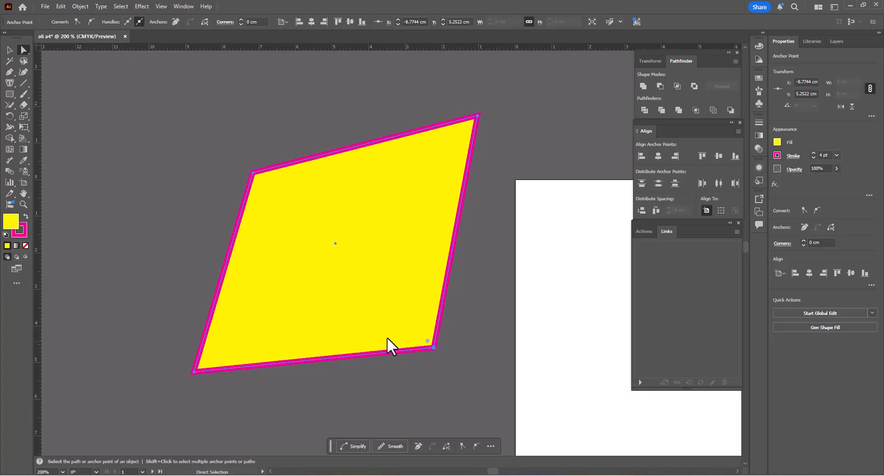
pyautogui.click(182, 236)
pyautogui.scroll(-4, 332, 226)
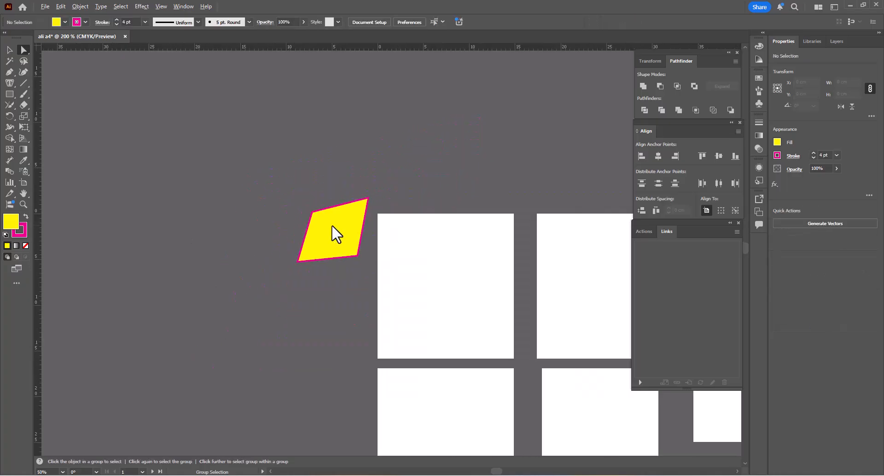
# - Draw a rectangle about 6.22 by 5.08 cm below the yellow quadrilateral and give it a white fill and black stroke
pyautogui.click(9, 94)
pyautogui.scroll(3, 313, 295)
pyautogui.moveTo(256, 295); pyautogui.dragTo(428, 434)
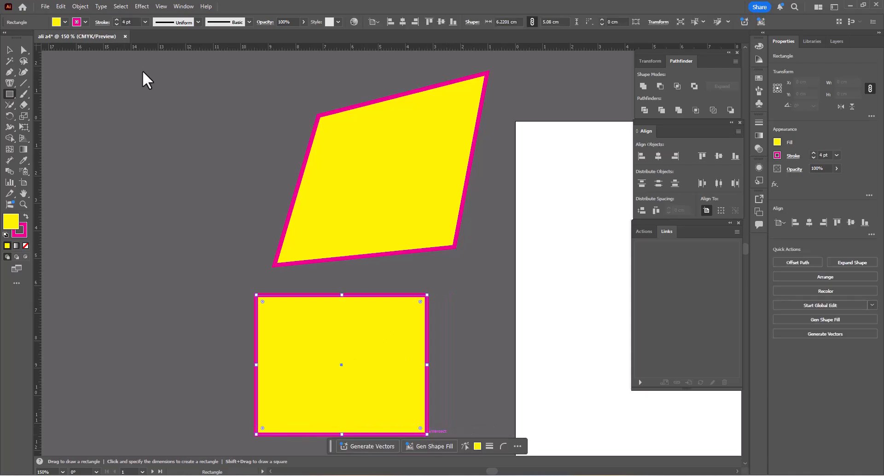
pyautogui.click(777, 142)
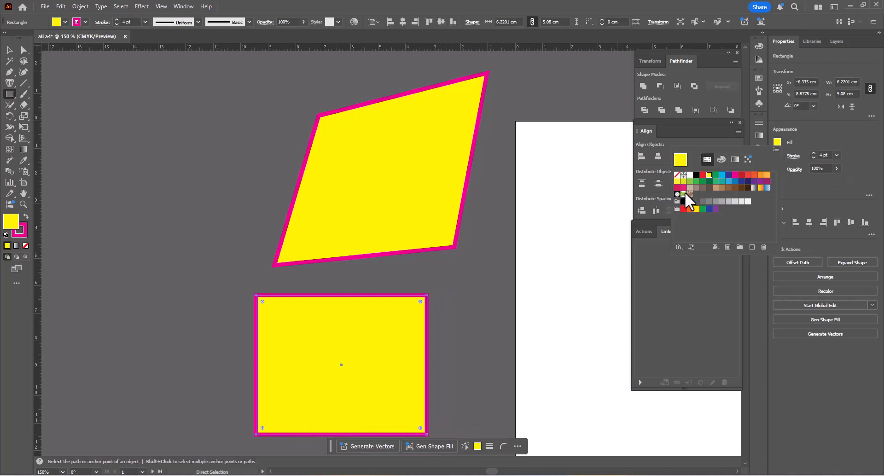
pyautogui.click(690, 175)
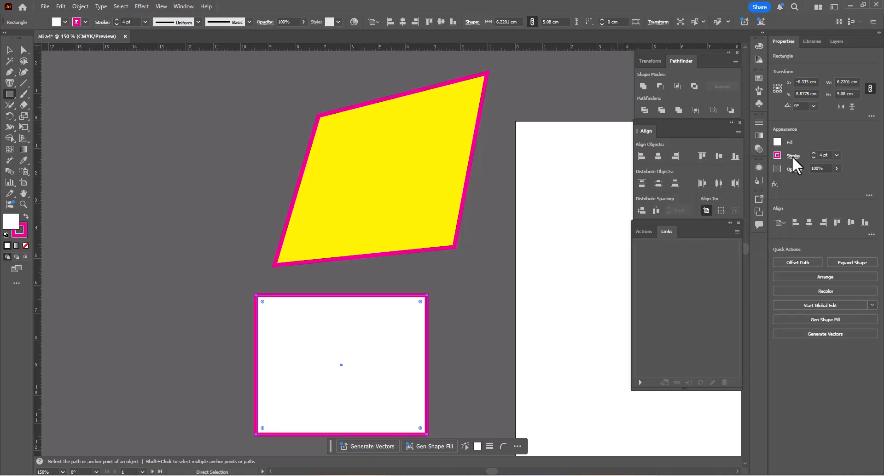
pyautogui.click(778, 155)
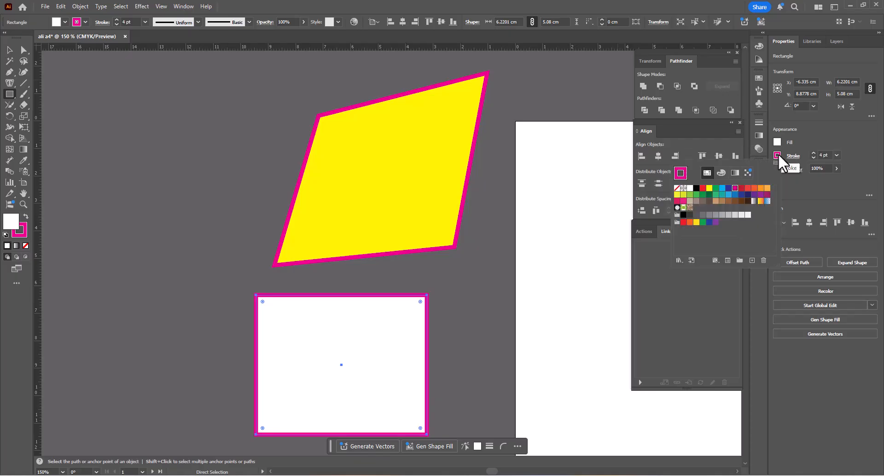
pyautogui.click(696, 188)
pyautogui.click(10, 50)
pyautogui.scroll(-3, 247, 208)
pyautogui.scroll(2, 274, 260)
pyautogui.hotkey('ctrl', 'c')
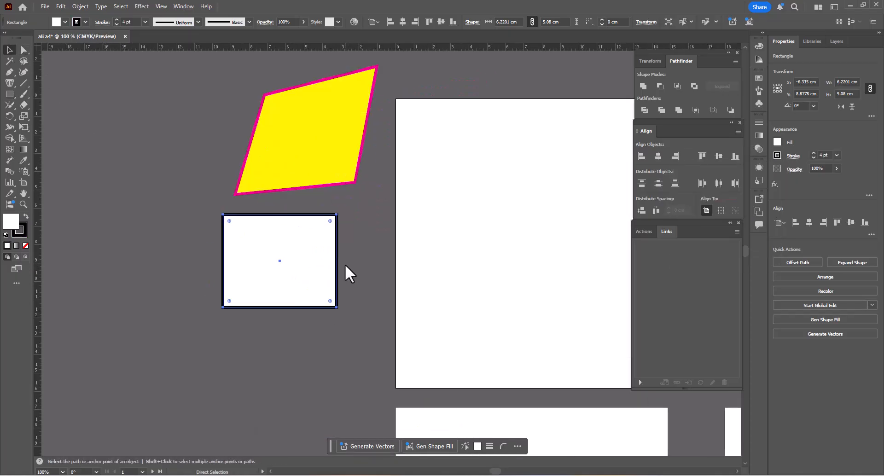
pyautogui.hotkey('ctrl', 'v')
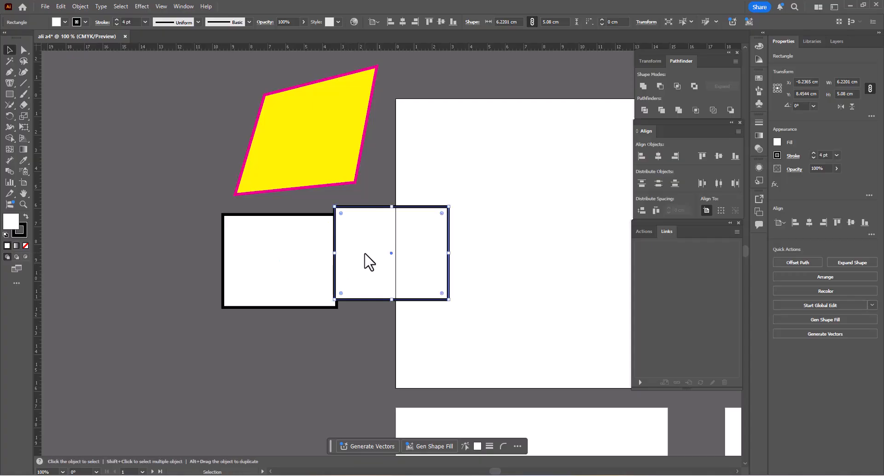
pyautogui.hotkey('ctrl', 'z')
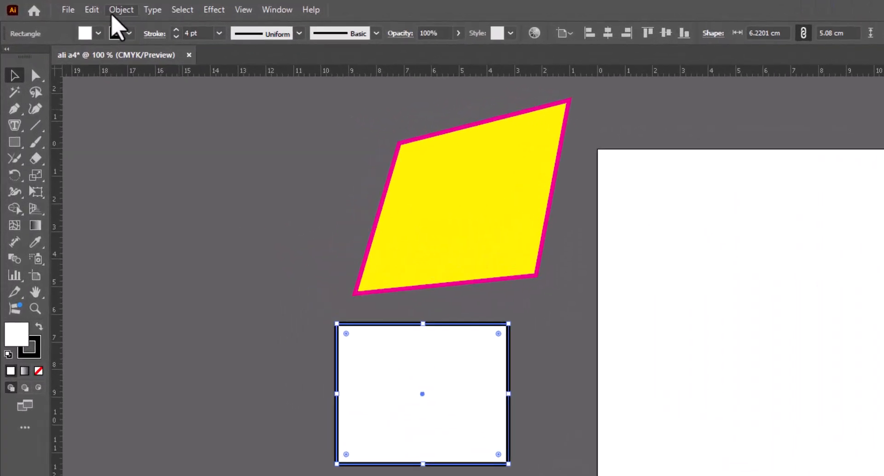
# - Copy and paste the white rectangle, place the copy so its lower-right corner meets the original's upper-left corner, and deselect it
pyautogui.click(92, 10)
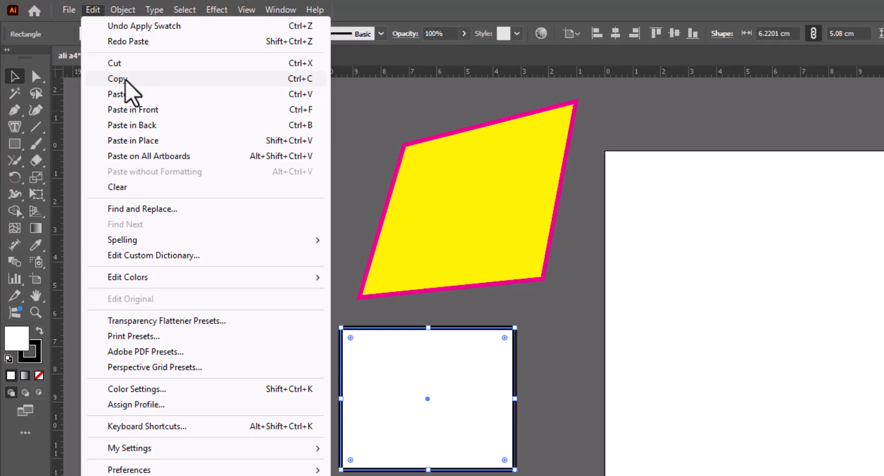
pyautogui.click(125, 80)
pyautogui.click(94, 10)
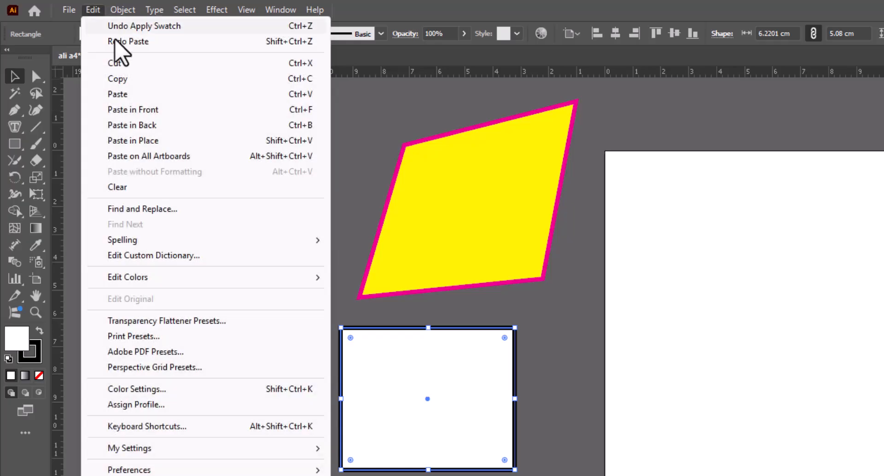
pyautogui.click(119, 95)
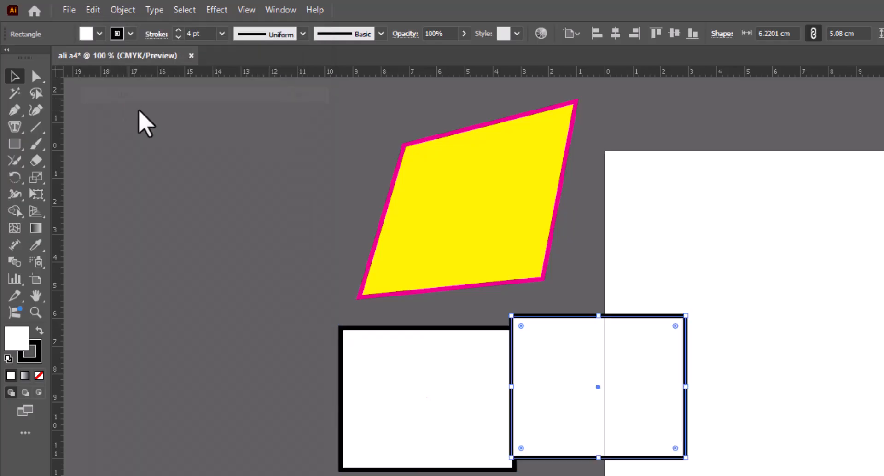
pyautogui.moveTo(591, 408); pyautogui.dragTo(165, 184)
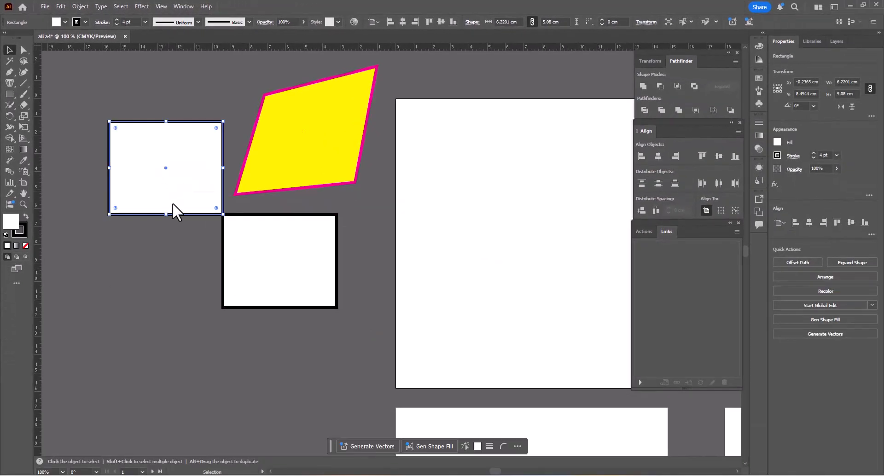
pyautogui.click(217, 218)
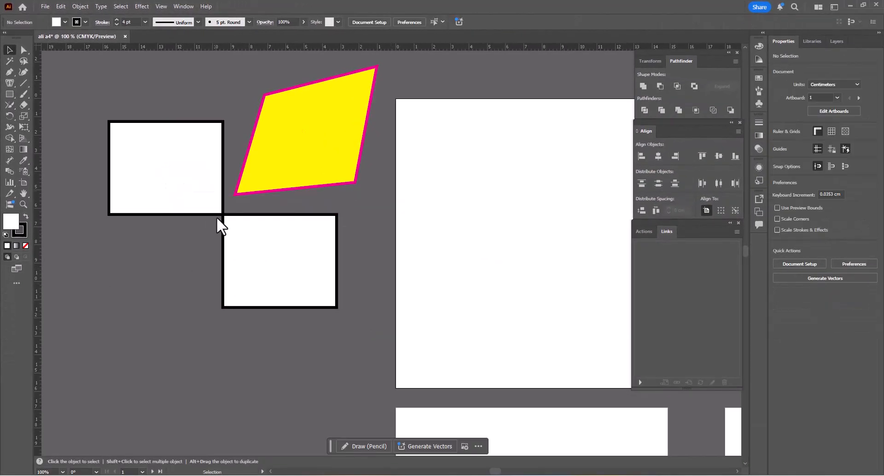
# - Paste another copy in front of the original rectangle and move it so its upper-left corner meets the original's lower-right corner
pyautogui.click(261, 255)
pyautogui.click(414, 272)
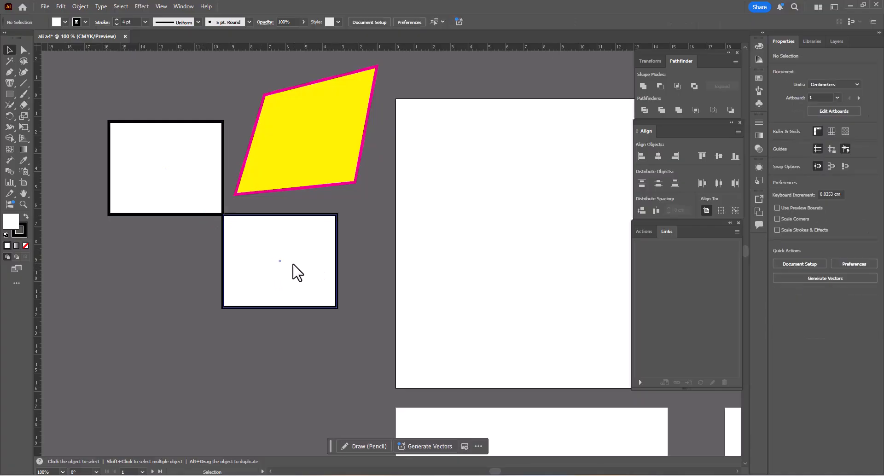
pyautogui.click(278, 249)
pyautogui.click(77, 6)
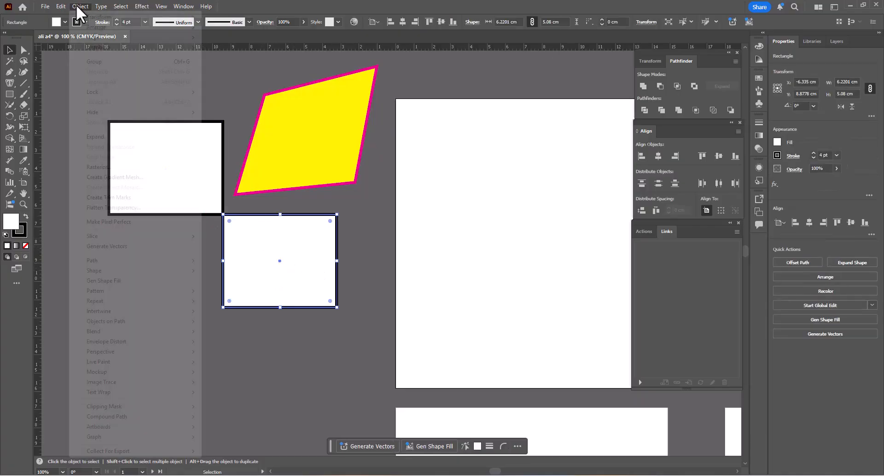
pyautogui.moveTo(61, 9)
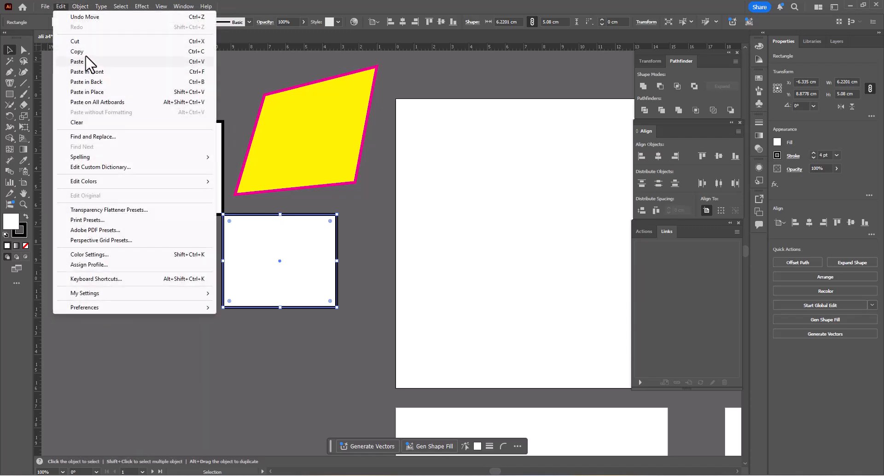
pyautogui.press('Escape')
pyautogui.click(81, 2)
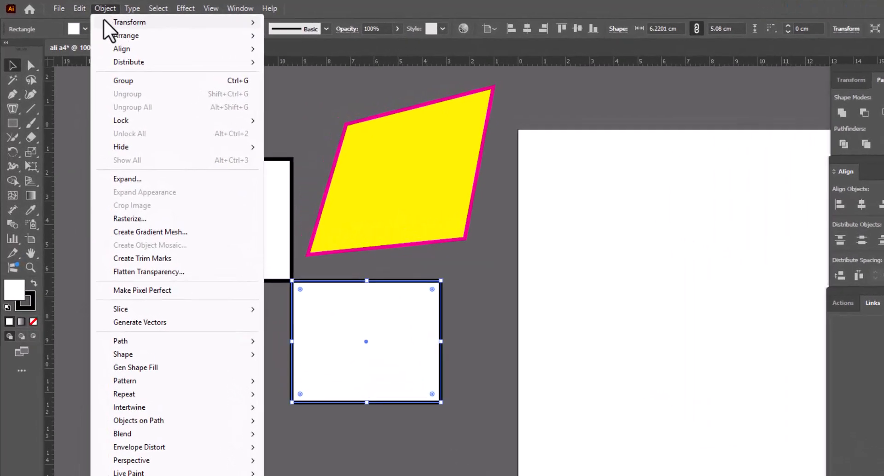
pyautogui.moveTo(63, 7)
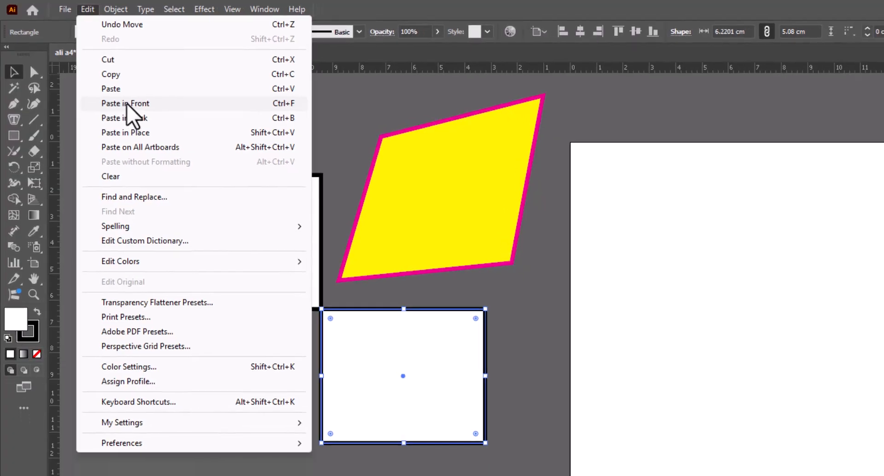
pyautogui.click(129, 107)
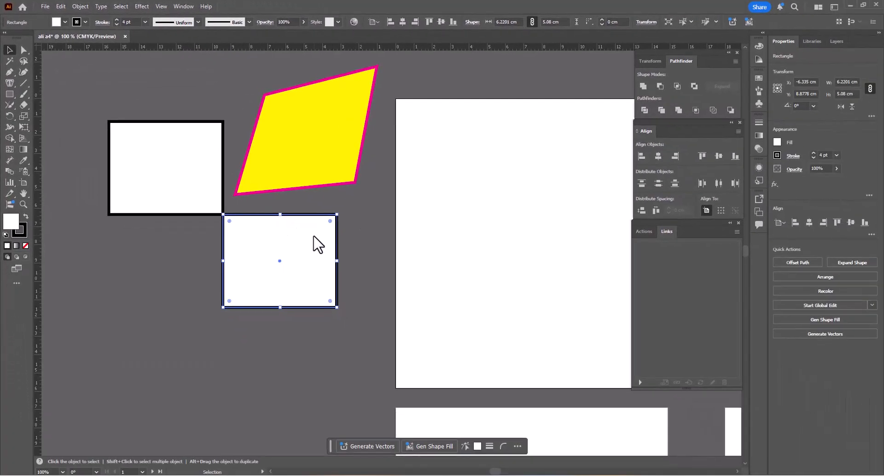
pyautogui.click(357, 261)
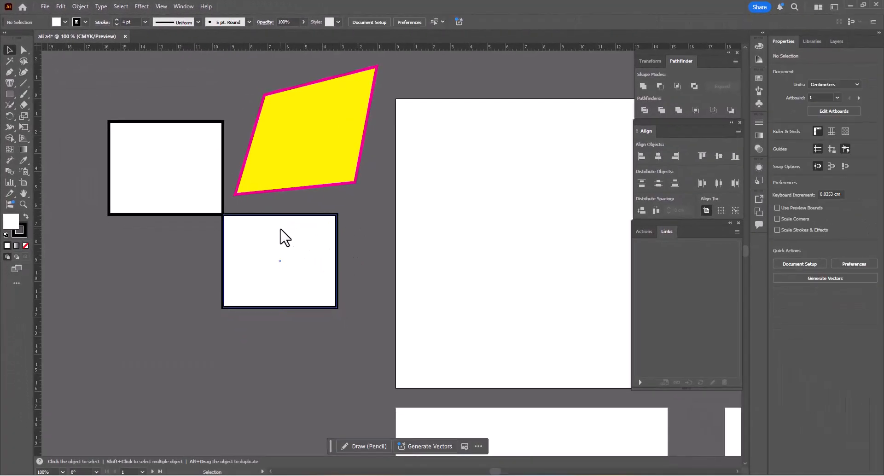
pyautogui.moveTo(225, 217); pyautogui.dragTo(339, 310)
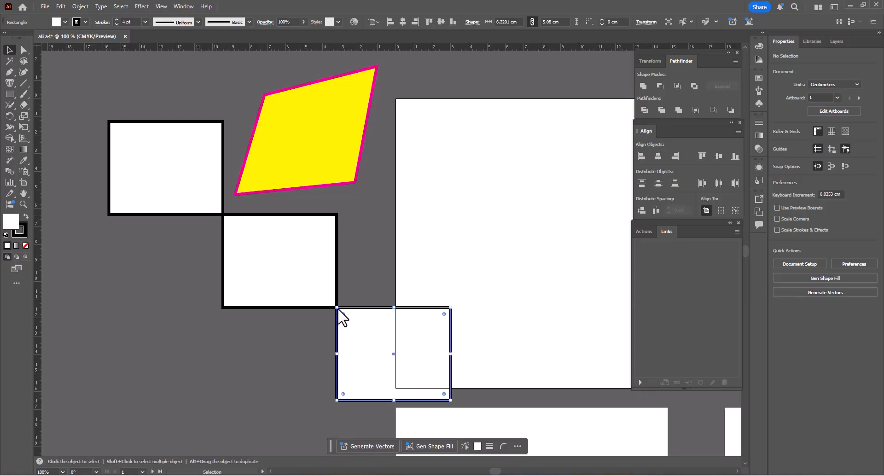
pyautogui.click(366, 279)
# - Fill the middle of the three rectangles with light blue and deselect it
pyautogui.click(294, 271)
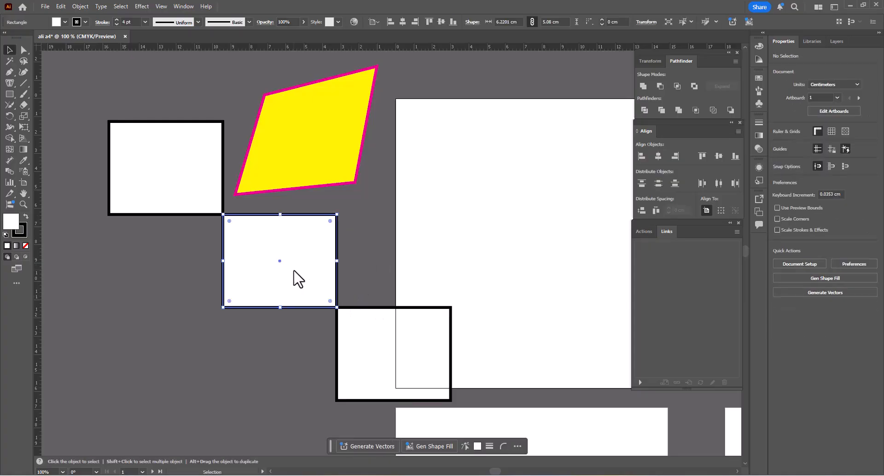
pyautogui.click(777, 142)
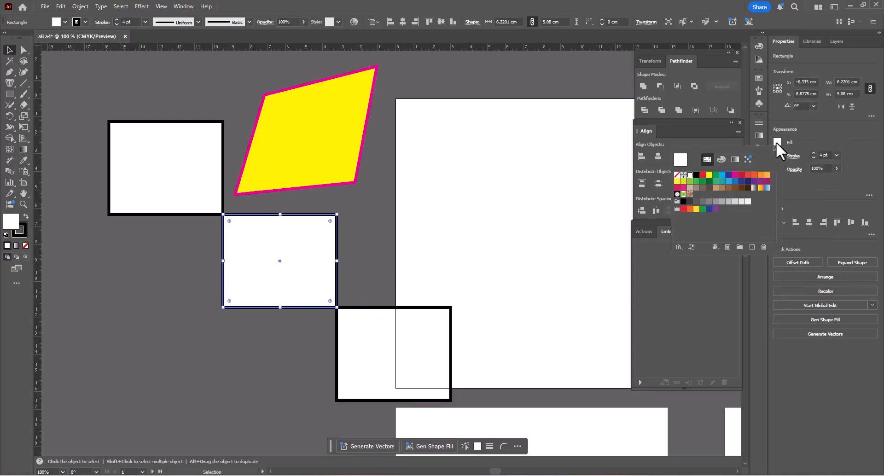
pyautogui.click(729, 181)
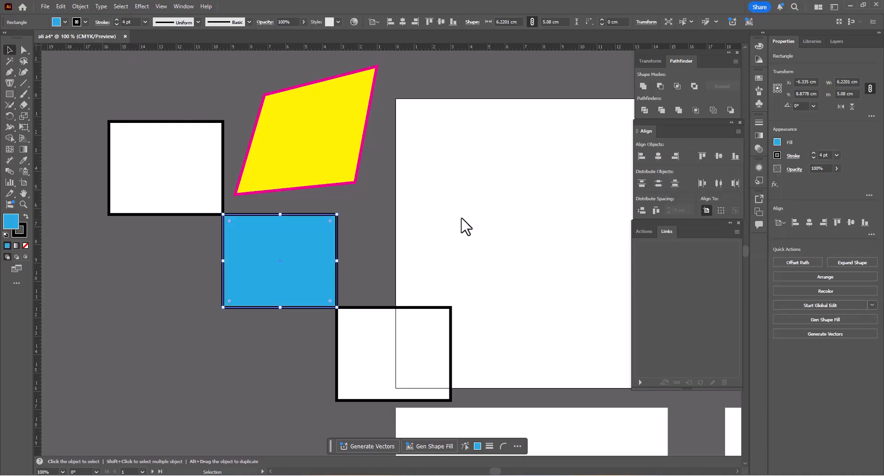
pyautogui.click(390, 208)
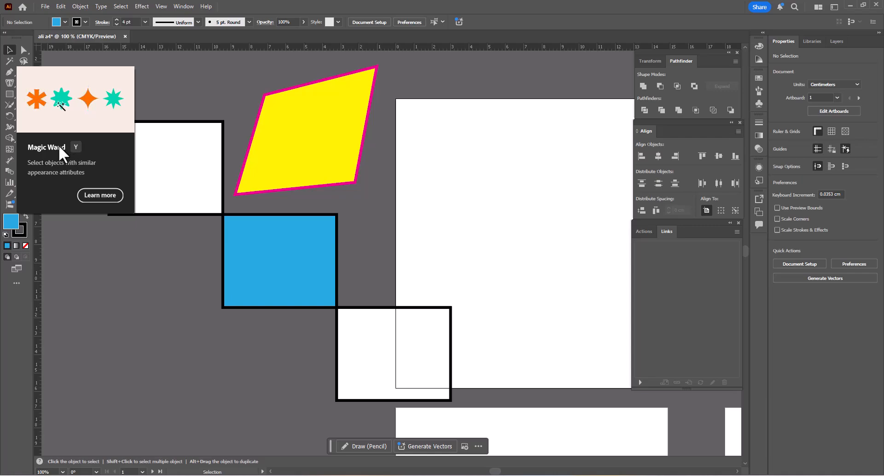
# - Select both white rectangles at once by their matching appearance with the Magic Wand tool, and deselect them
pyautogui.click(8, 62)
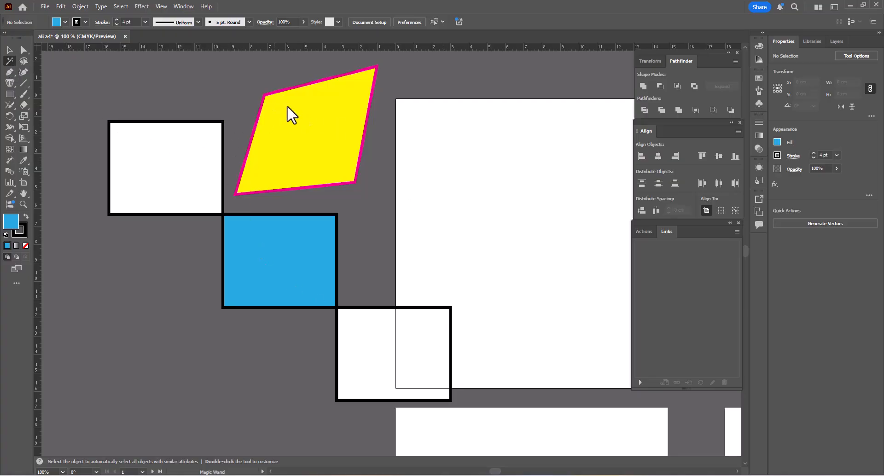
pyautogui.scroll(-3, 311, 156)
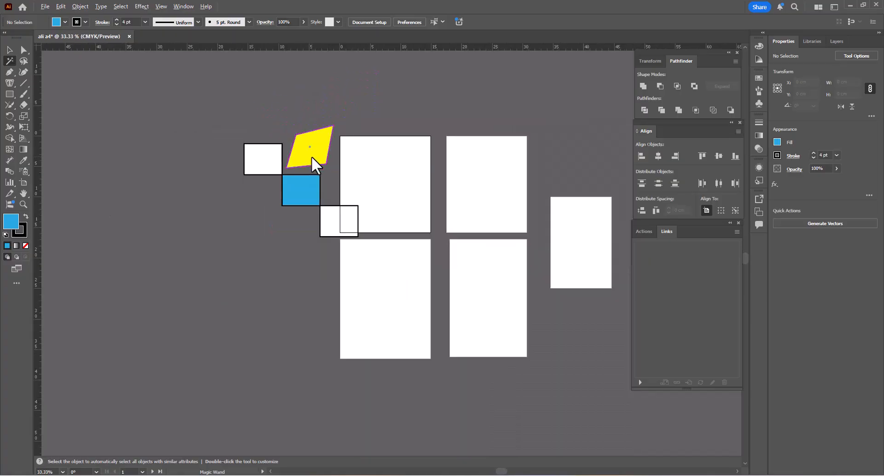
pyautogui.scroll(2, 311, 156)
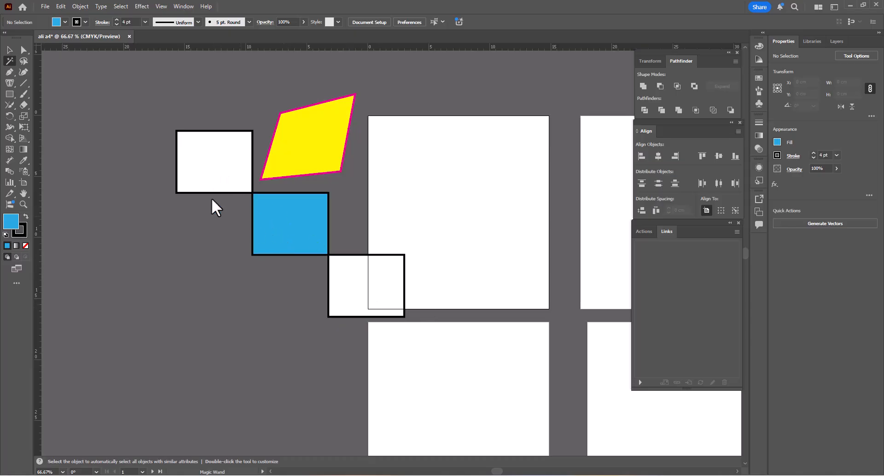
pyautogui.click(205, 166)
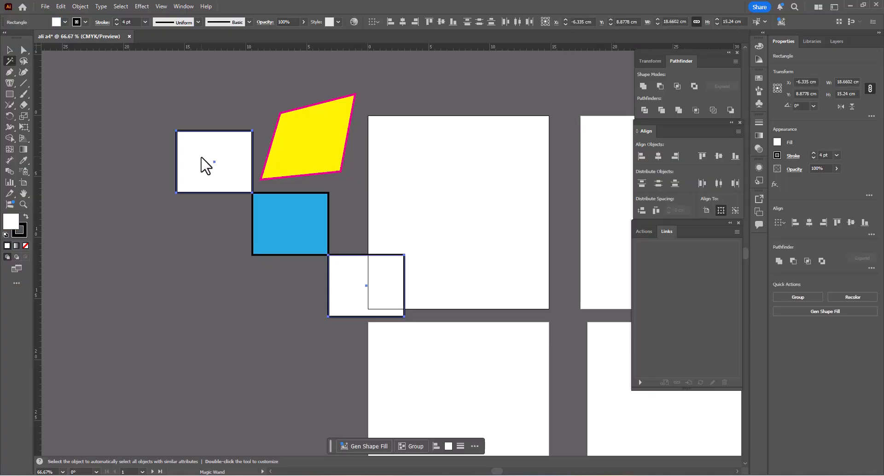
pyautogui.press('v')
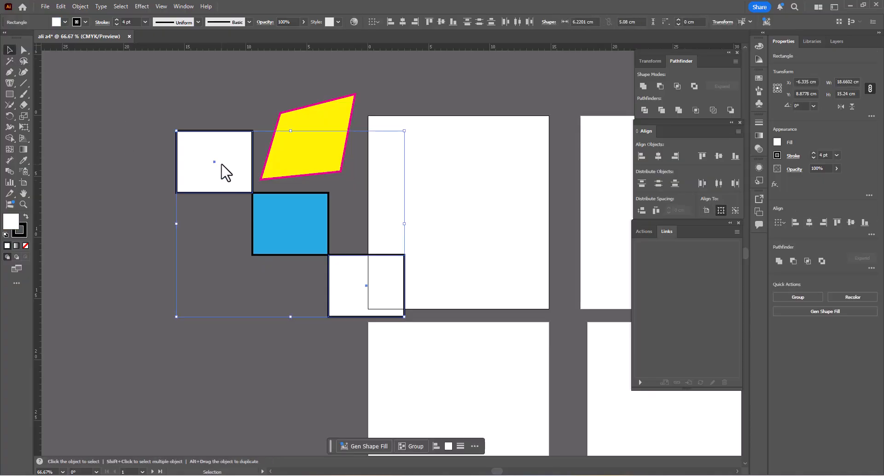
pyautogui.click(90, 112)
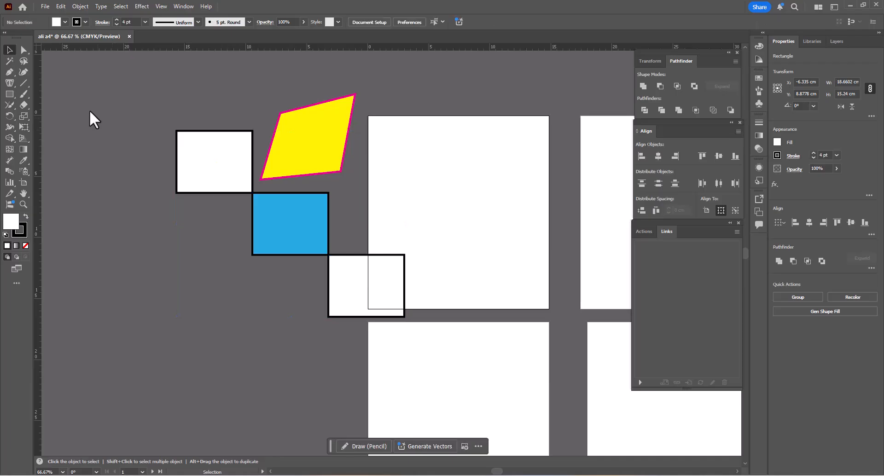
# - Lasso the uppermost white rectangle's upper-left anchor point and move it inward to about X -13.84, Y 2.64 cm with Direct Selection
pyautogui.click(24, 61)
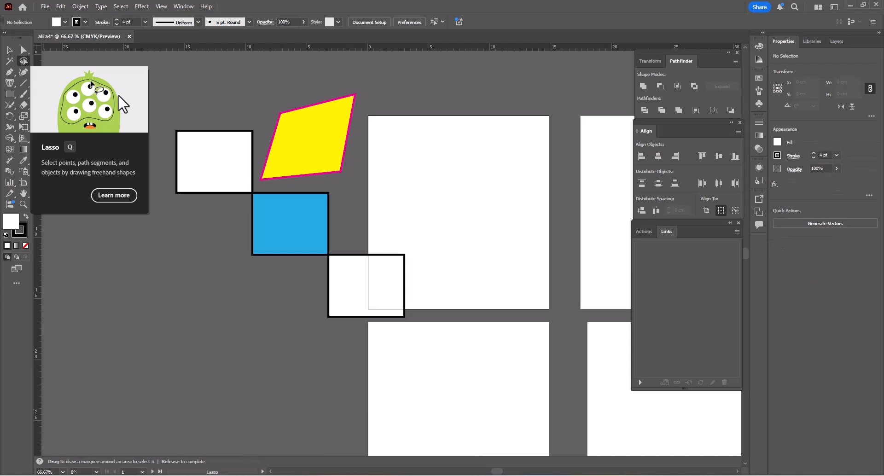
pyautogui.moveTo(168, 152)
pyautogui.mouseDown()
pyautogui.moveTo(206, 147)
pyautogui.moveTo(209, 110)
pyautogui.mouseUp()
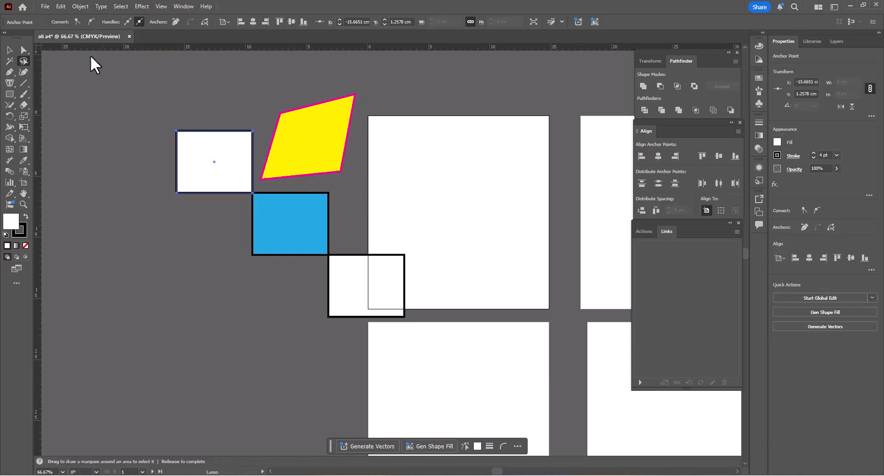
pyautogui.click(24, 50)
pyautogui.scroll(5, 168, 131)
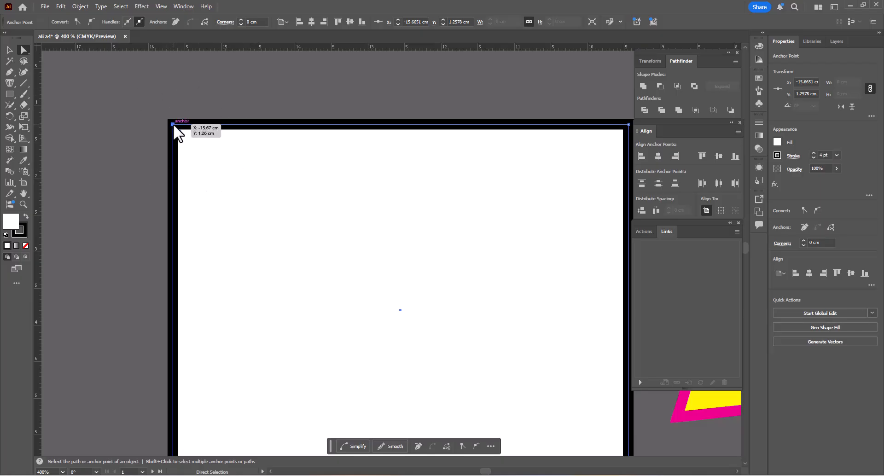
pyautogui.moveTo(174, 124); pyautogui.dragTo(306, 223)
# - Move the same anchor point back outward to about X -15.67, Y 1.38 cm to restore a nearly rectangular outline
pyautogui.scroll(-2, 270, 175)
pyautogui.scroll(-3, 270, 175)
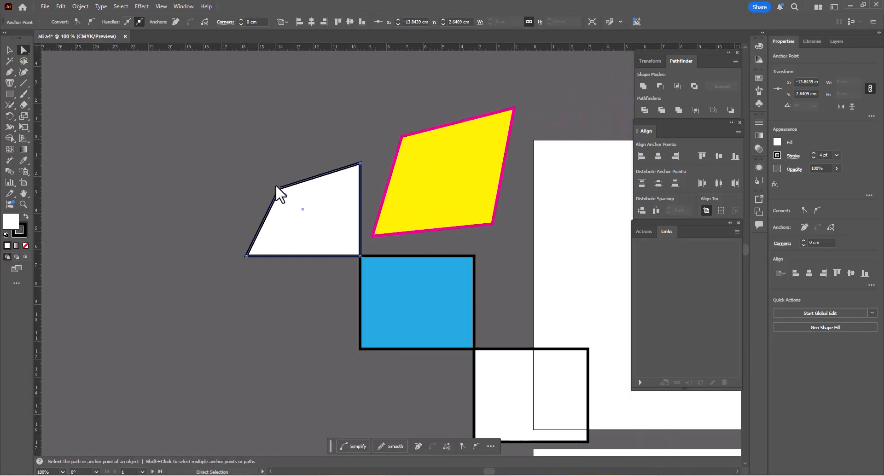
pyautogui.moveTo(278, 188); pyautogui.dragTo(245, 165)
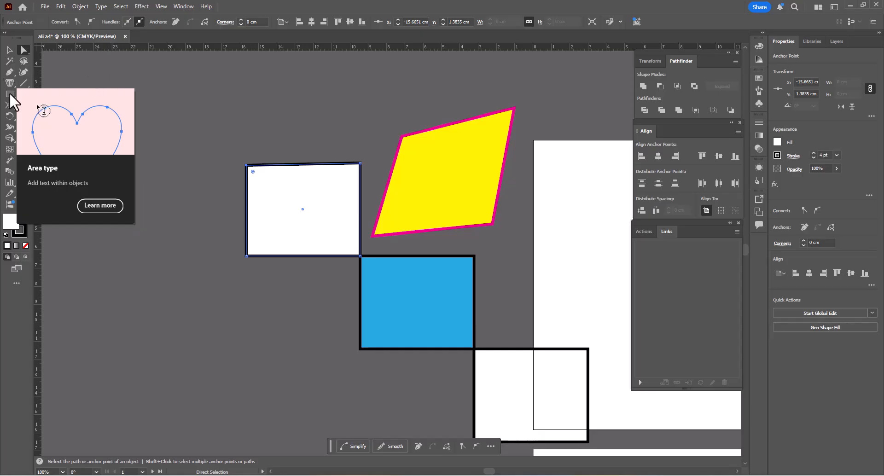
# - Draw a circle about 6.61 cm in diameter beside the uppermost white rectangle with the Ellipse tool
pyautogui.click(10, 94)
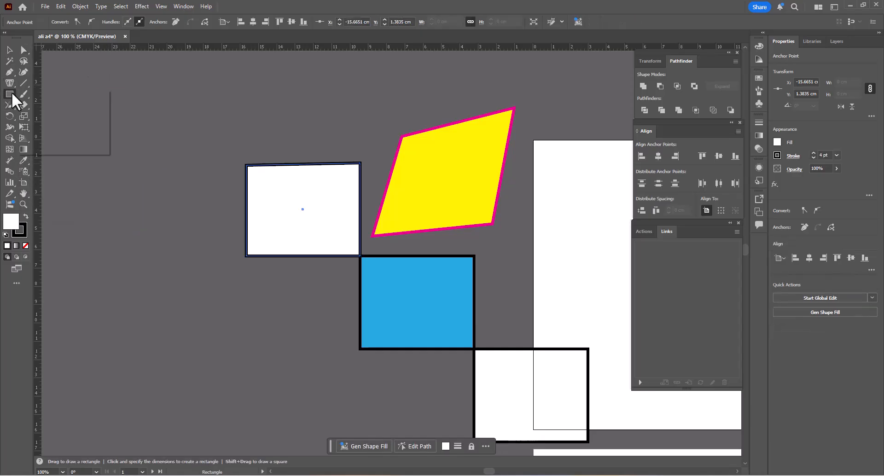
pyautogui.click(37, 115)
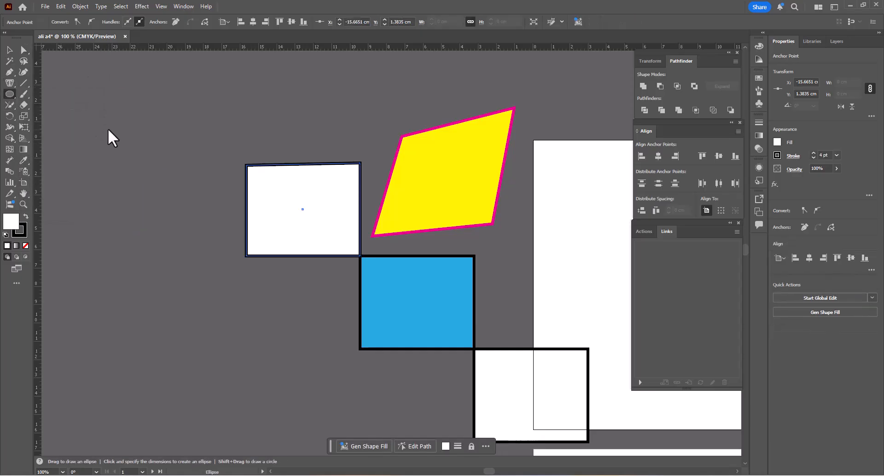
pyautogui.moveTo(109, 131); pyautogui.dragTo(231, 252)
pyautogui.press('ctrl')
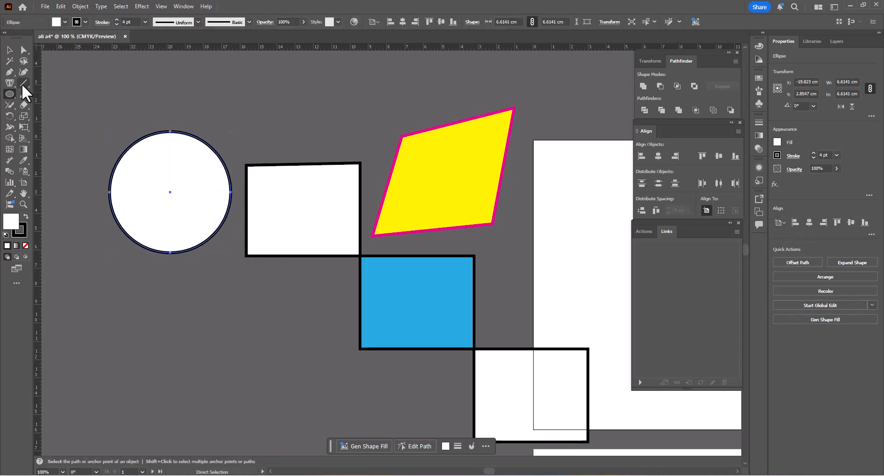
# - Turn the circle into a text area filled with Lorem ipsum placeholder text using the Area Type tool on its path
pyautogui.click(10, 83)
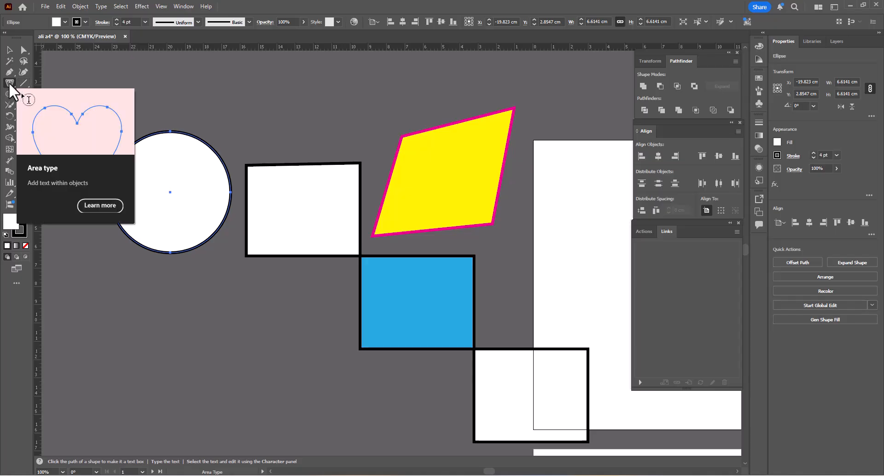
pyautogui.click(178, 174)
pyautogui.click(532, 255)
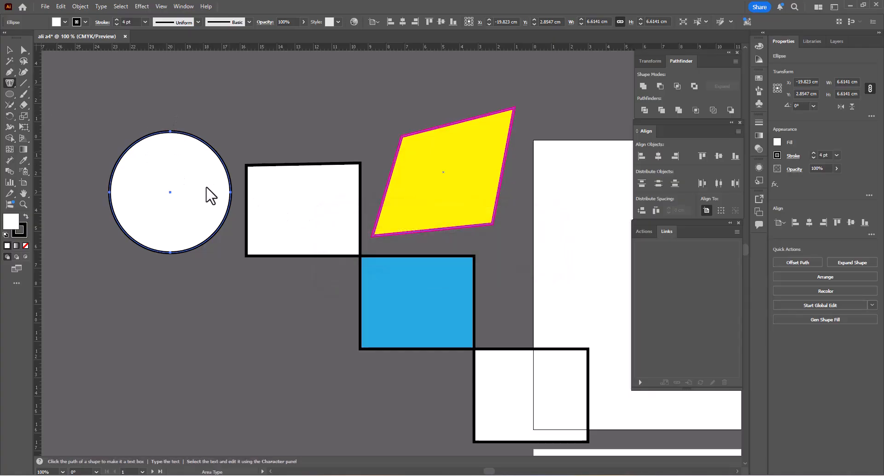
pyautogui.click(169, 132)
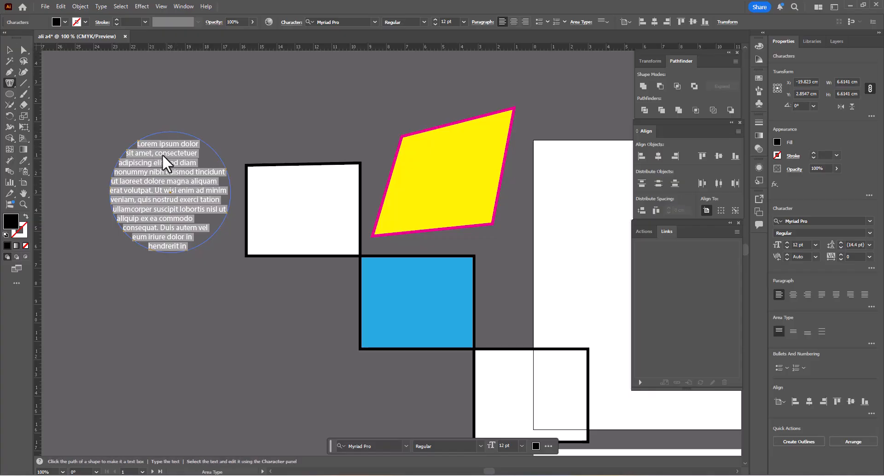
# - Move the circular text area slightly outward to about X -20.53, Y 3.03 cm and deselect it
pyautogui.click(9, 50)
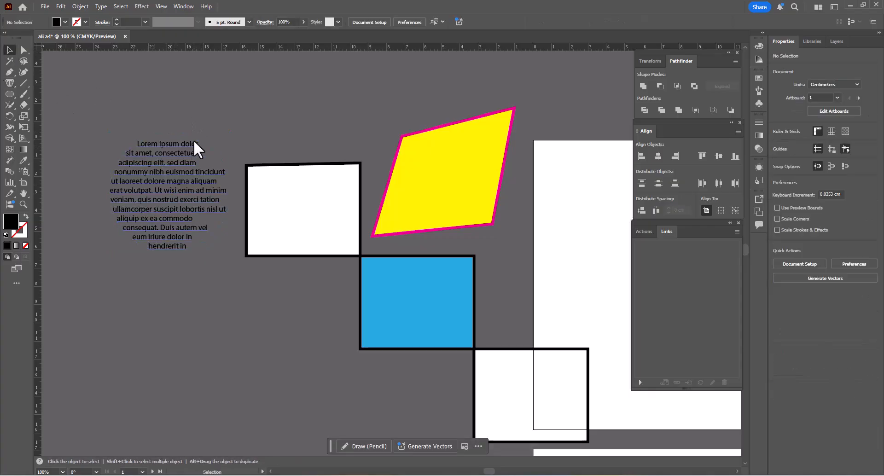
pyautogui.click(173, 98)
pyautogui.moveTo(201, 159); pyautogui.dragTo(180, 165)
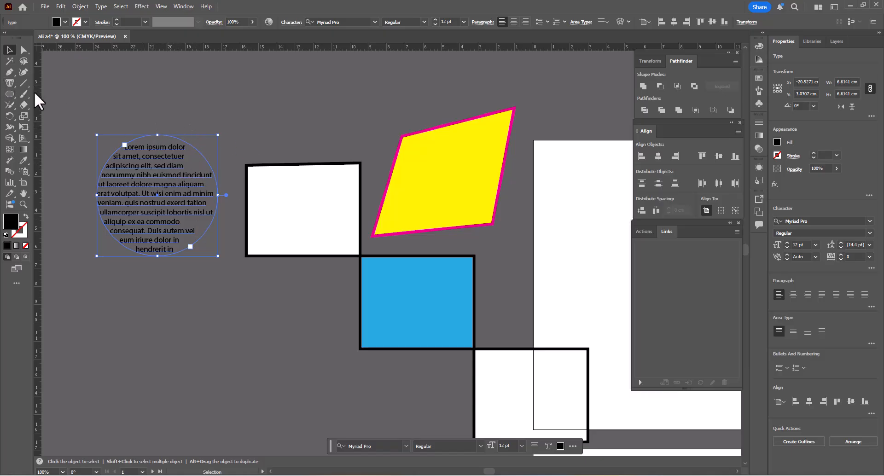
pyautogui.click(149, 119)
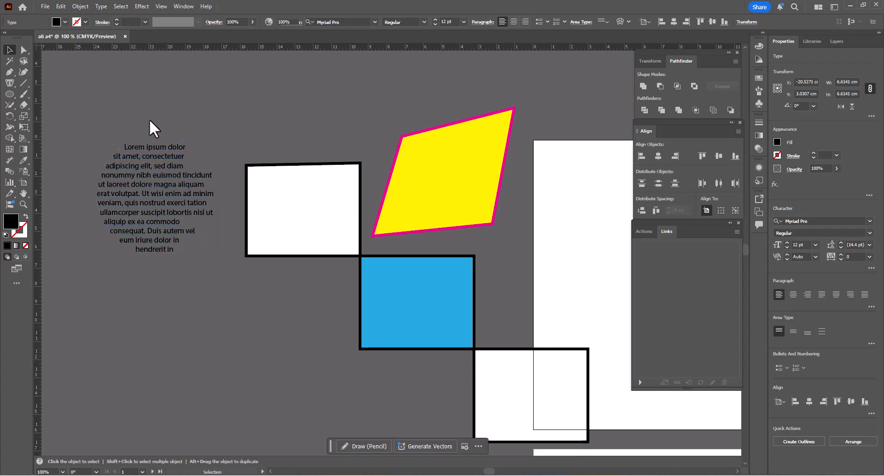
pyautogui.click(156, 146)
pyautogui.click(104, 84)
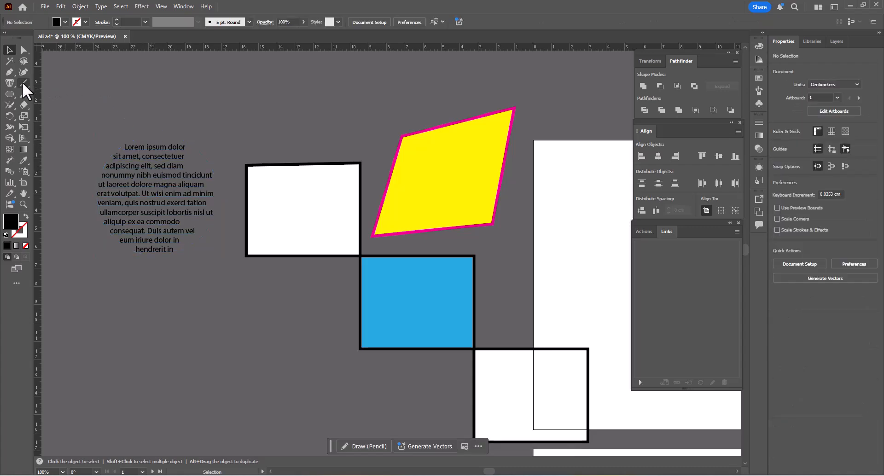
# - Draw a slanted line about 9.66 cm wide and 3.07 cm high above the text circle and rectangle, with a light blue stroke
pyautogui.click(22, 83)
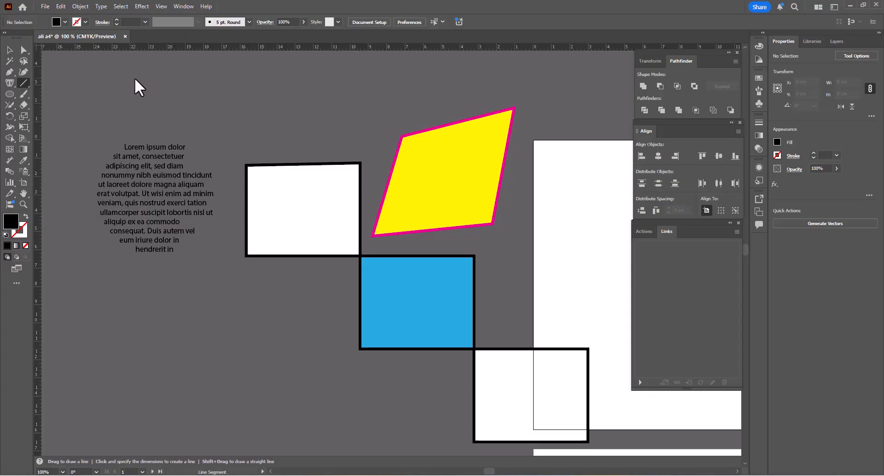
pyautogui.moveTo(158, 83); pyautogui.dragTo(335, 139)
pyautogui.click(85, 22)
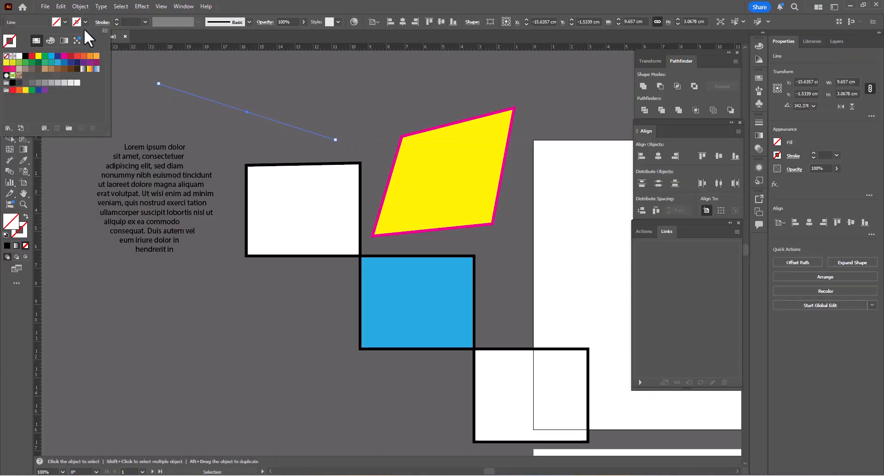
pyautogui.click(51, 56)
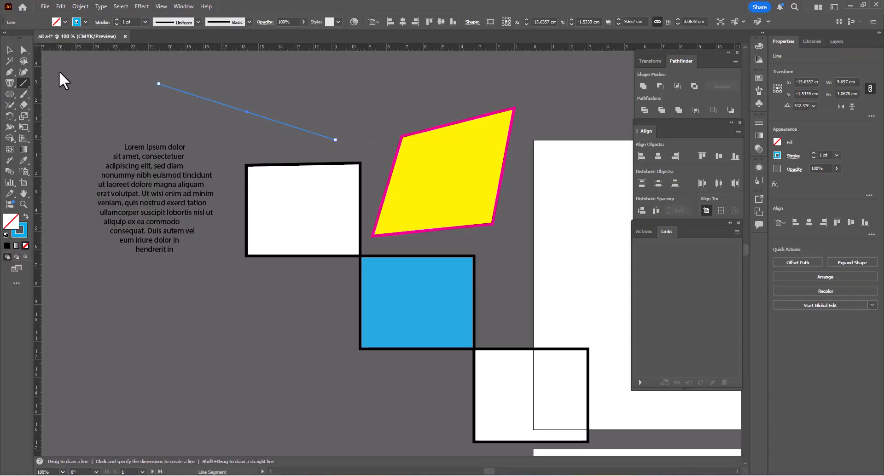
pyautogui.click(25, 82)
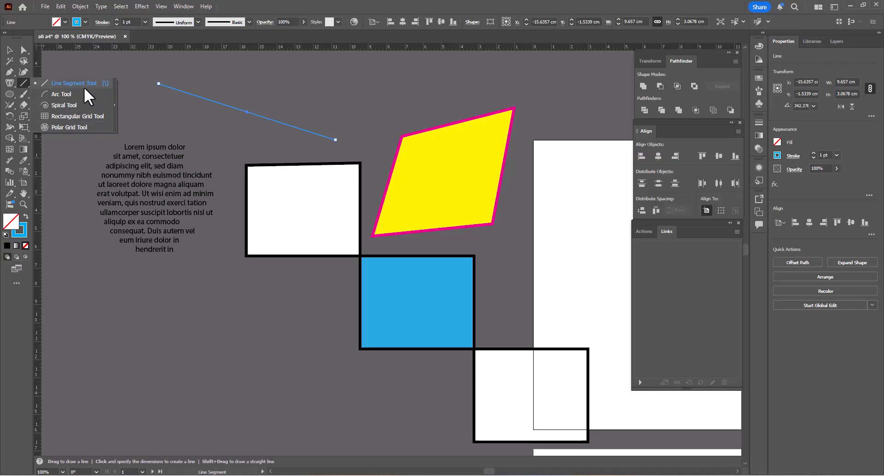
pyautogui.click(74, 105)
pyautogui.click(10, 94)
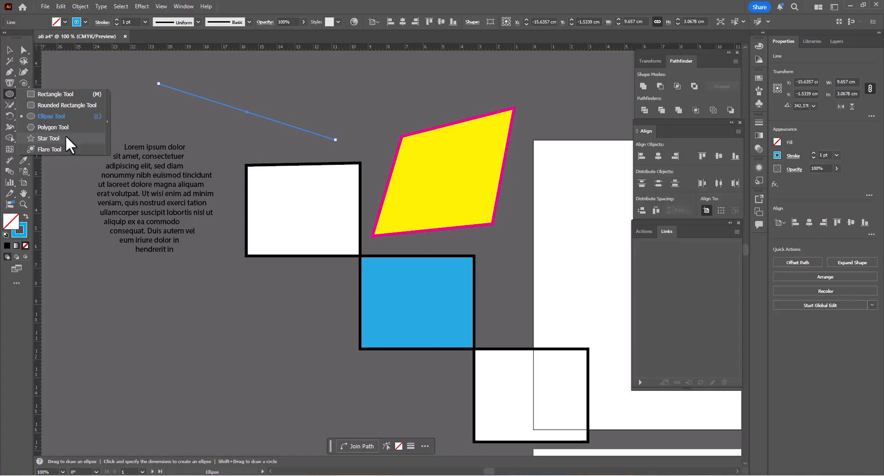
pyautogui.click(7, 94)
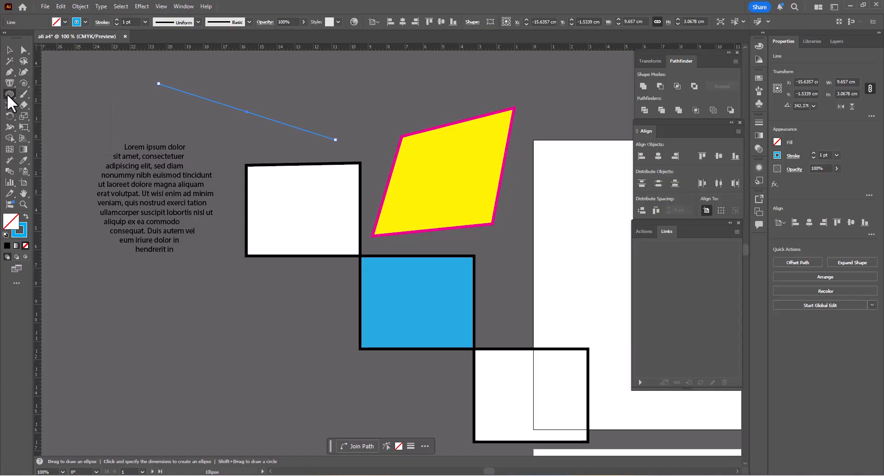
# - Paint freehand light blue scribbles over the lower end of the slanted line with the Paintbrush tool
pyautogui.click(21, 96)
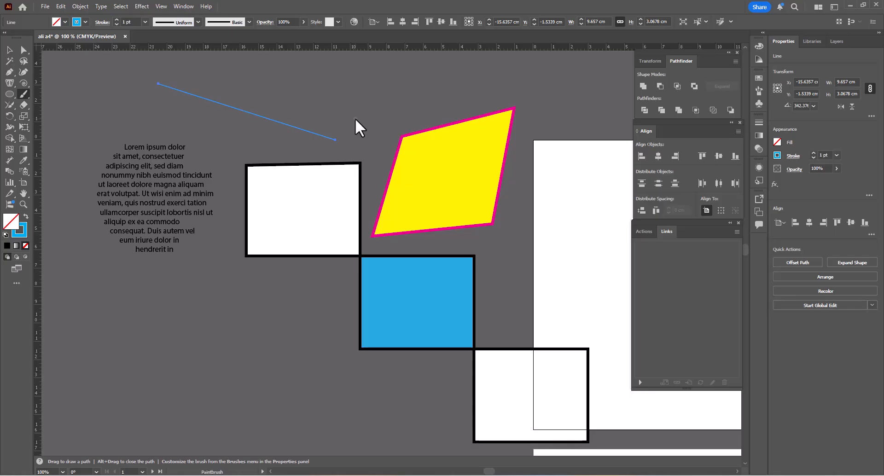
pyautogui.moveTo(348, 113)
pyautogui.mouseDown()
pyautogui.moveTo(291, 134)
pyautogui.moveTo(355, 164)
pyautogui.moveTo(312, 181)
pyautogui.moveTo(358, 147)
pyautogui.mouseUp()
pyautogui.moveTo(311, 109)
pyautogui.mouseDown()
pyautogui.moveTo(300, 150)
pyautogui.moveTo(386, 128)
pyautogui.moveTo(348, 145)
pyautogui.moveTo(351, 132)
pyautogui.moveTo(305, 114)
pyautogui.mouseUp()
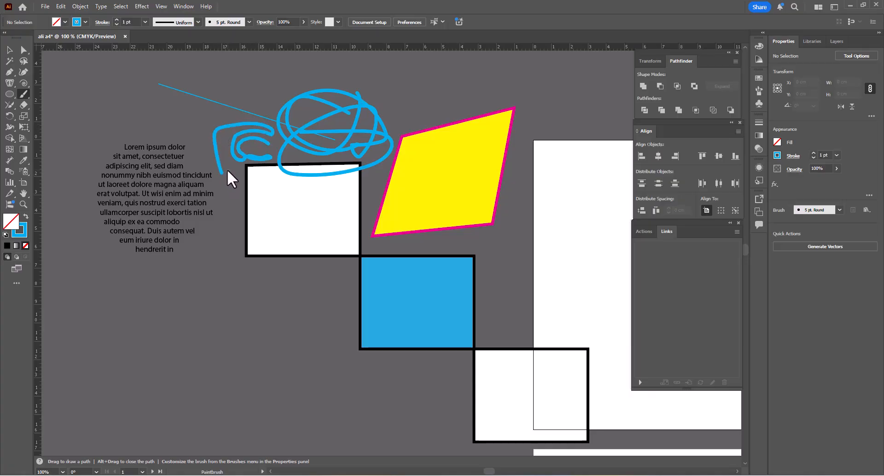
pyautogui.press('ctrl')
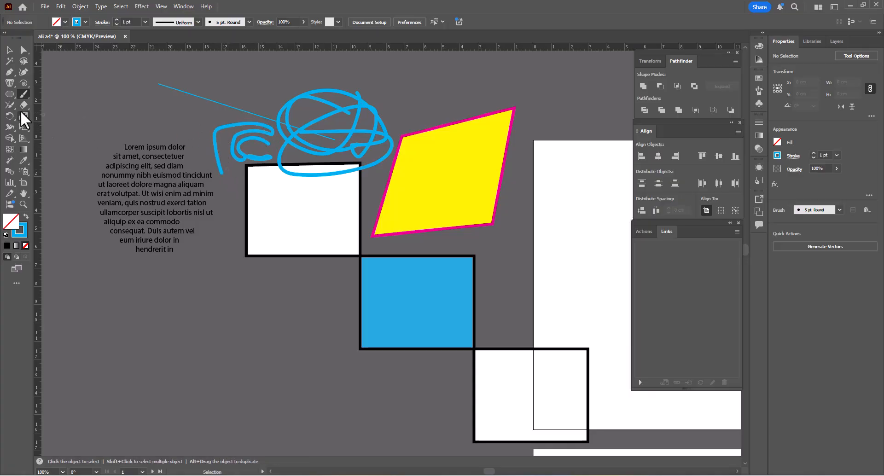
# - Try the Join tool with a stroke around the upper end of the thin blue line, and switch to the Eraser tool
pyautogui.click(10, 105)
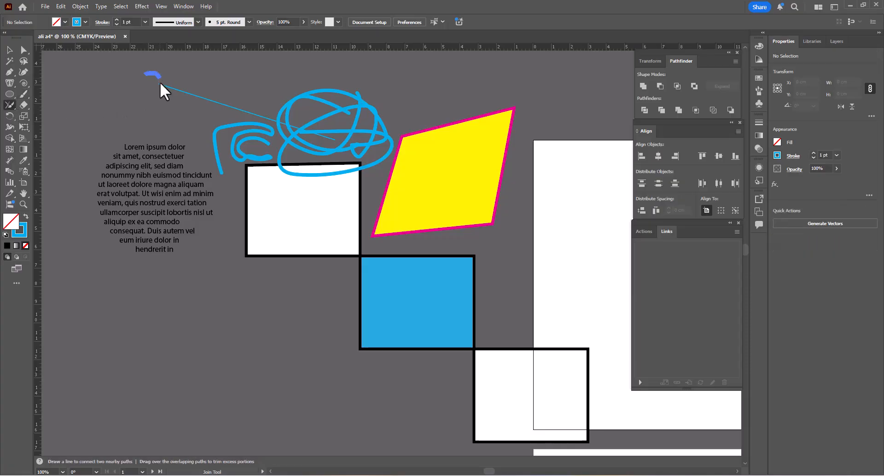
pyautogui.moveTo(167, 64); pyautogui.dragTo(195, 110)
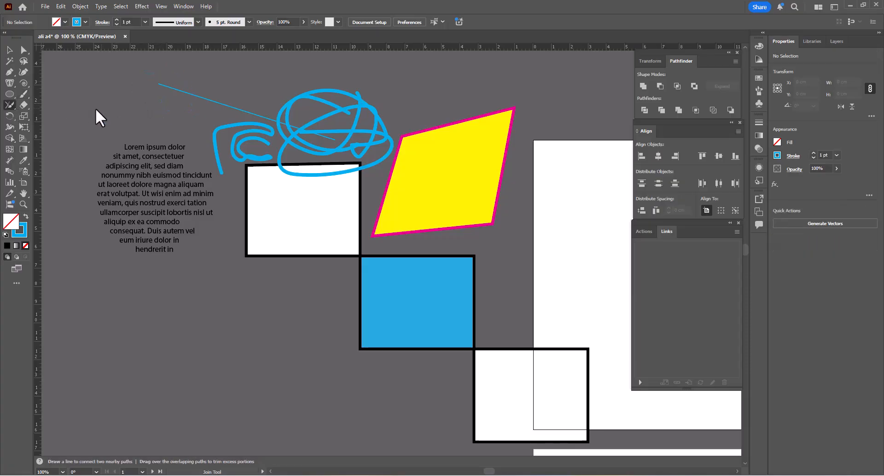
pyautogui.click(23, 105)
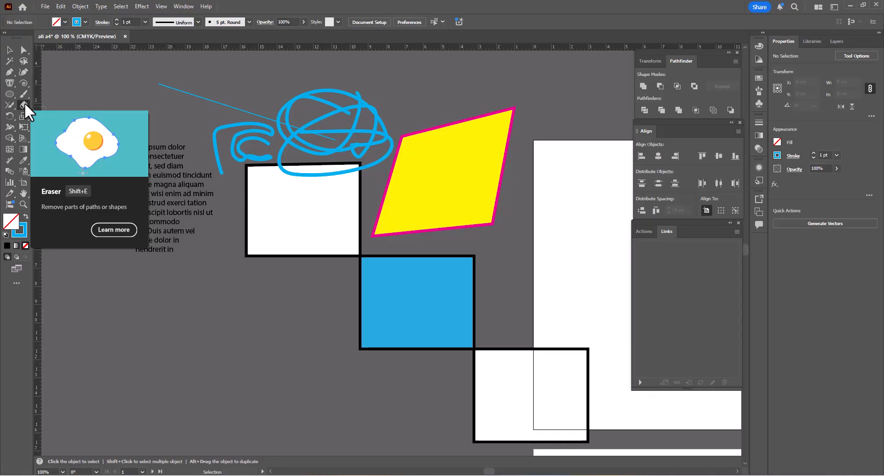
pyautogui.click(24, 104)
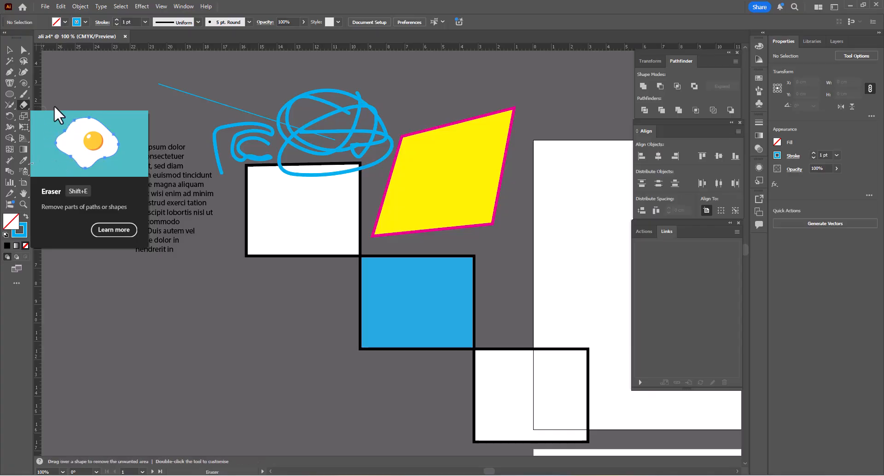
# - Rotate the uppermost white rectangle about its centre by about 44.6° with the Rotate tool
pyautogui.click(9, 116)
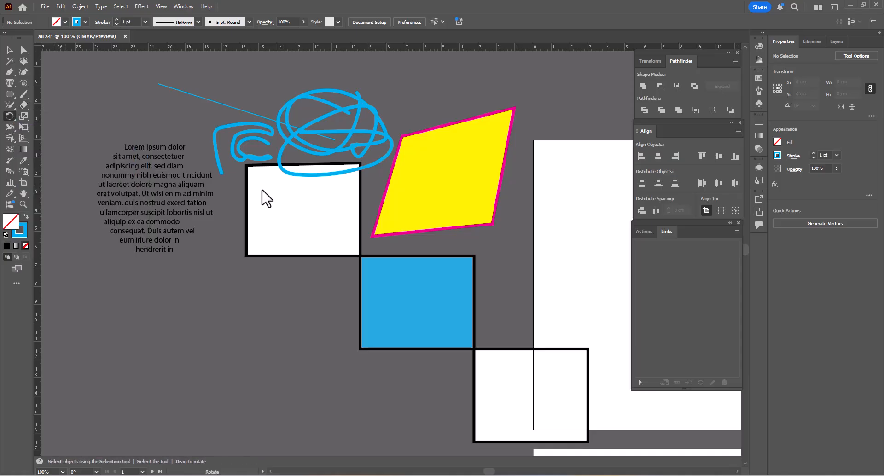
pyautogui.click(9, 50)
pyautogui.click(307, 241)
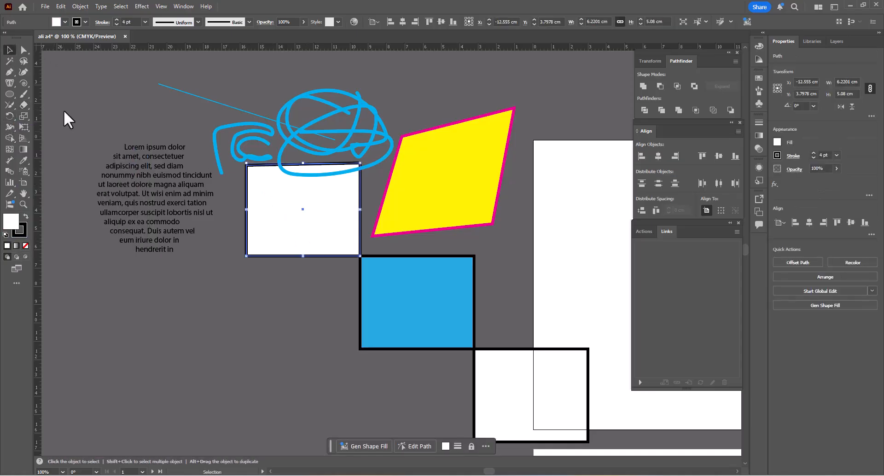
pyautogui.click(9, 116)
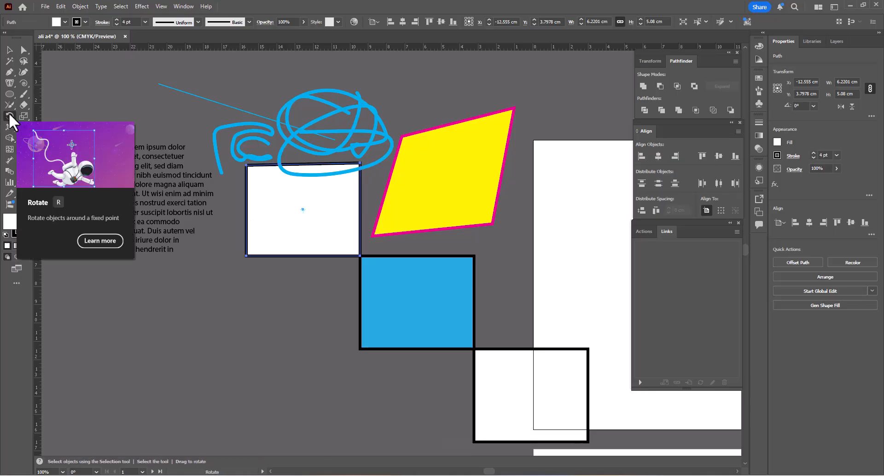
pyautogui.moveTo(287, 285); pyautogui.dragTo(336, 275)
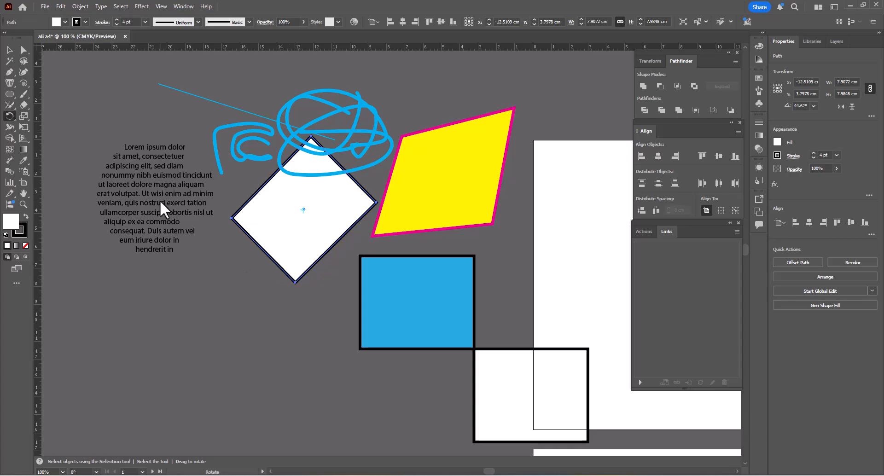
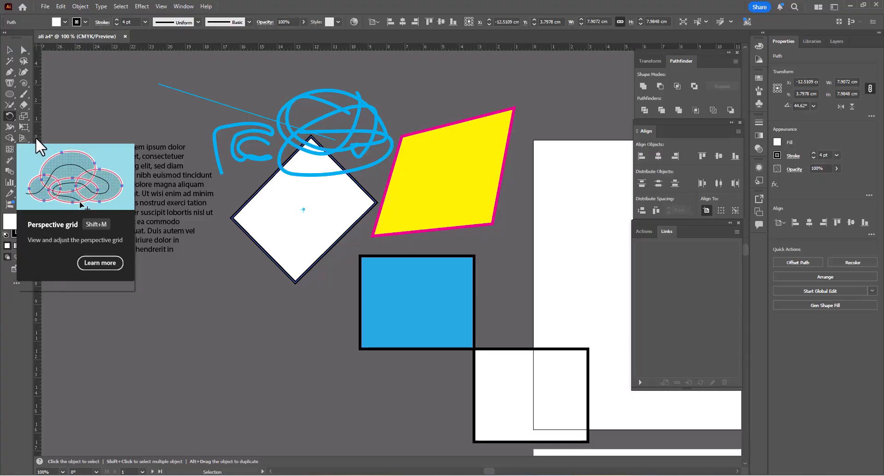
# - Select all the artwork beside the artboards, shift it up about 0.94 cm and slightly to the left, and clear the selection
pyautogui.press('v')
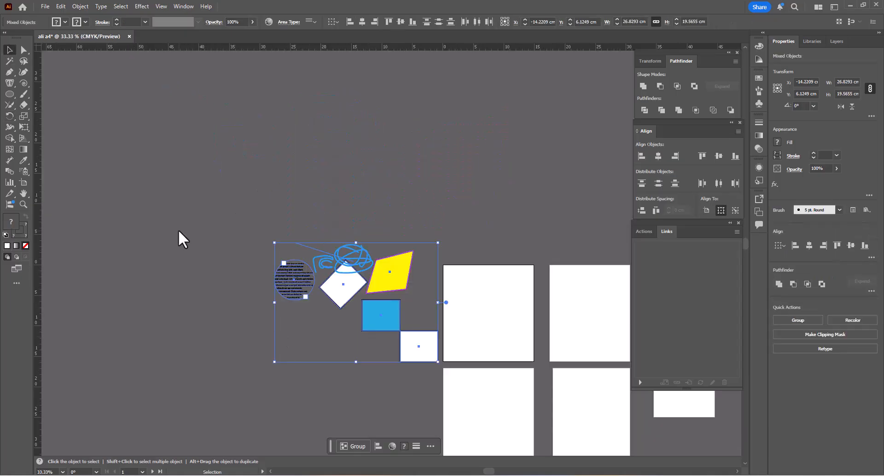
pyautogui.click(178, 229)
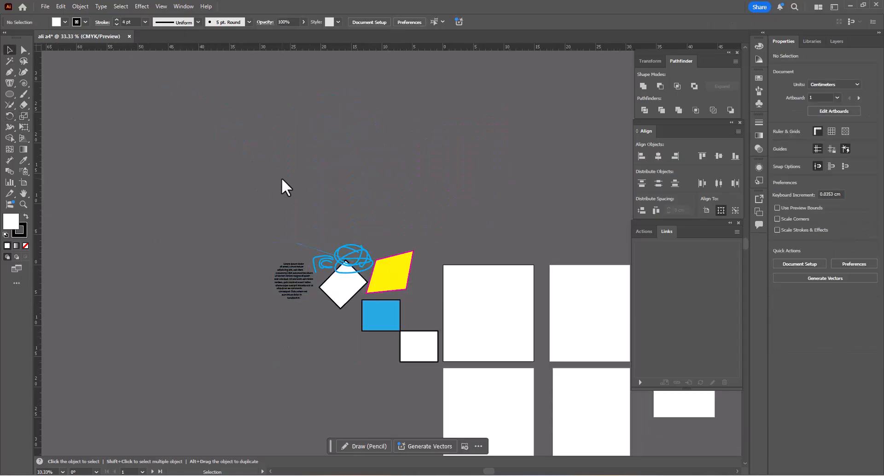
pyautogui.click(419, 352)
pyautogui.scroll(2, 435, 361)
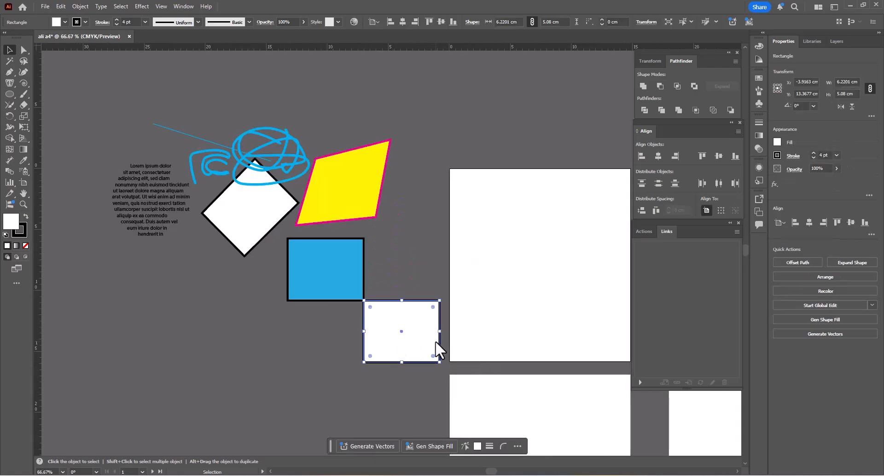
pyautogui.hotkey('ctrl', 'a')
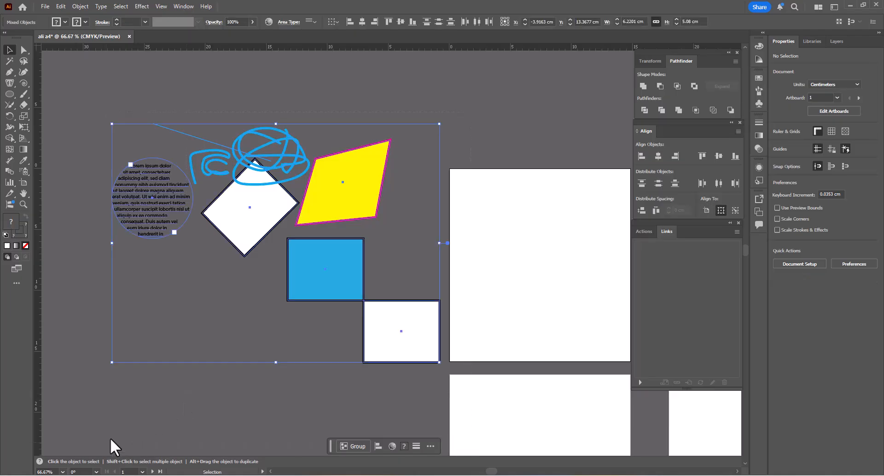
pyautogui.moveTo(437, 325); pyautogui.dragTo(428, 331)
pyautogui.click(419, 265)
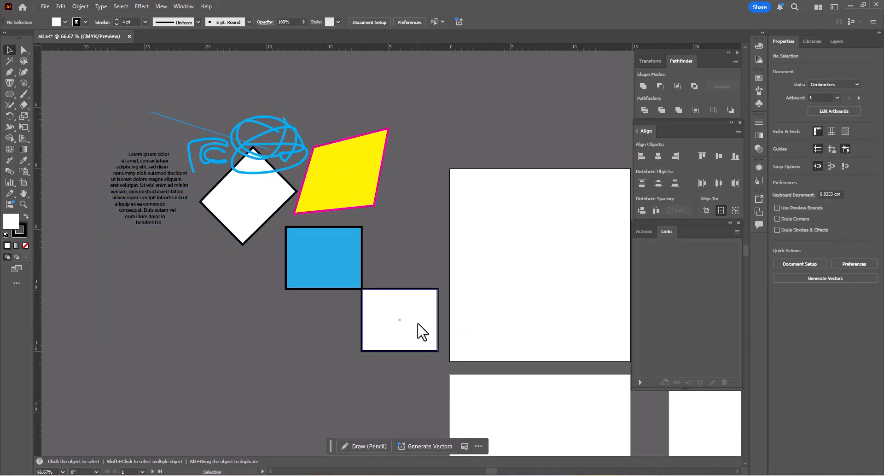
# - Centre the lowest white rectangle horizontally and vertically on the first artboard
pyautogui.click(432, 314)
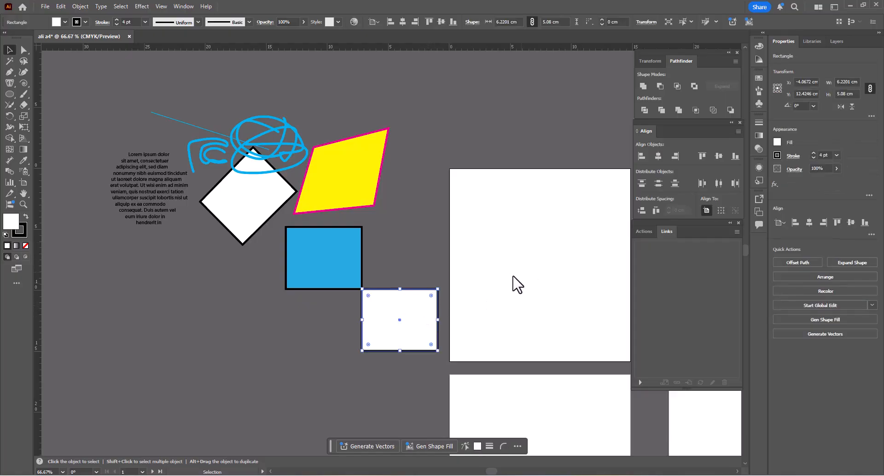
pyautogui.click(421, 272)
pyautogui.click(424, 305)
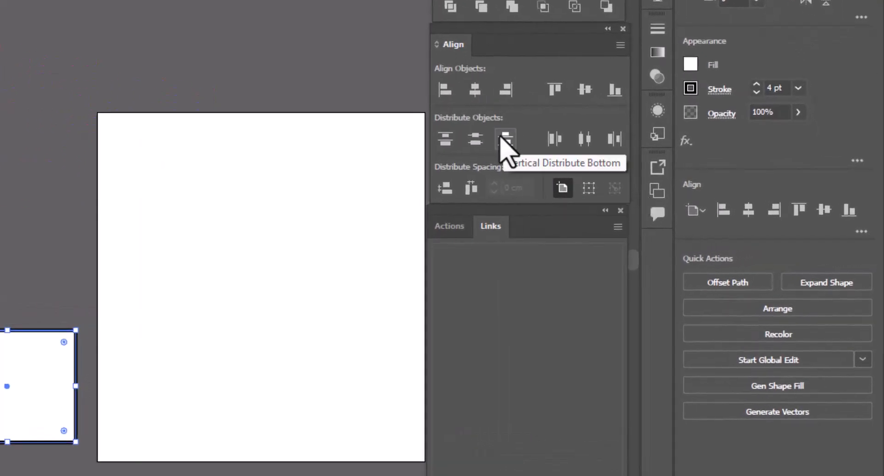
pyautogui.click(475, 90)
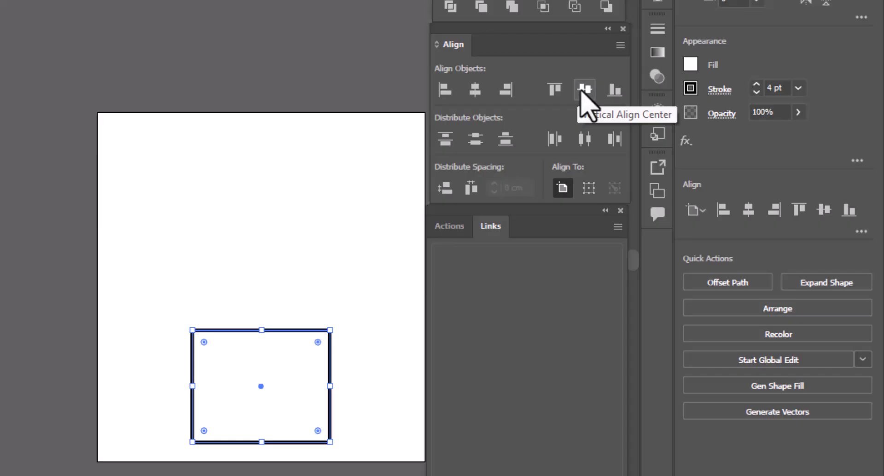
pyautogui.click(582, 91)
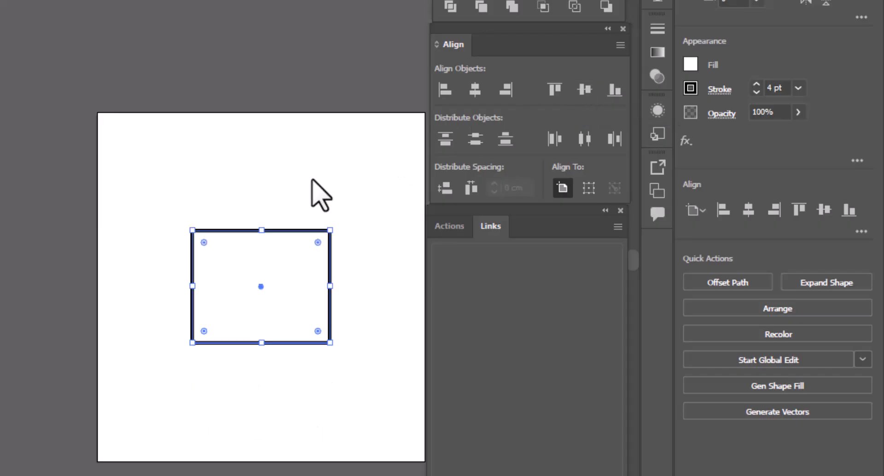
pyautogui.click(312, 180)
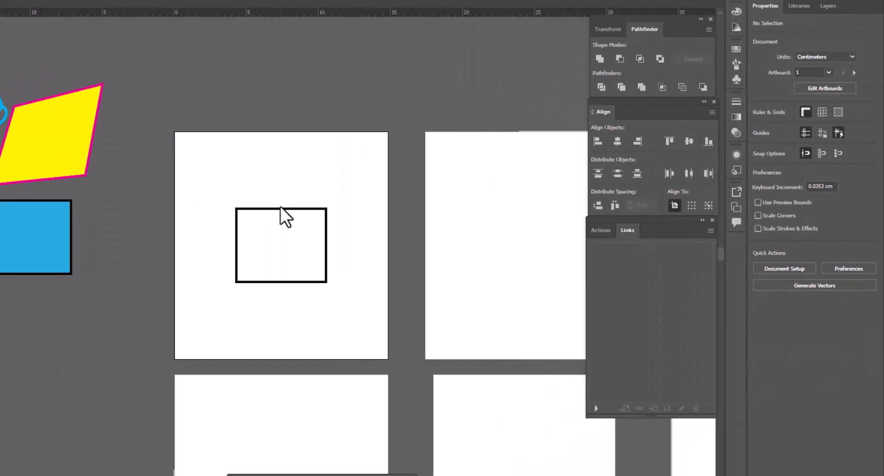
# - Practise selecting the centred white rectangle directly and with a marquee around it, clearing the selection each time
pyautogui.scroll(3, 281, 207)
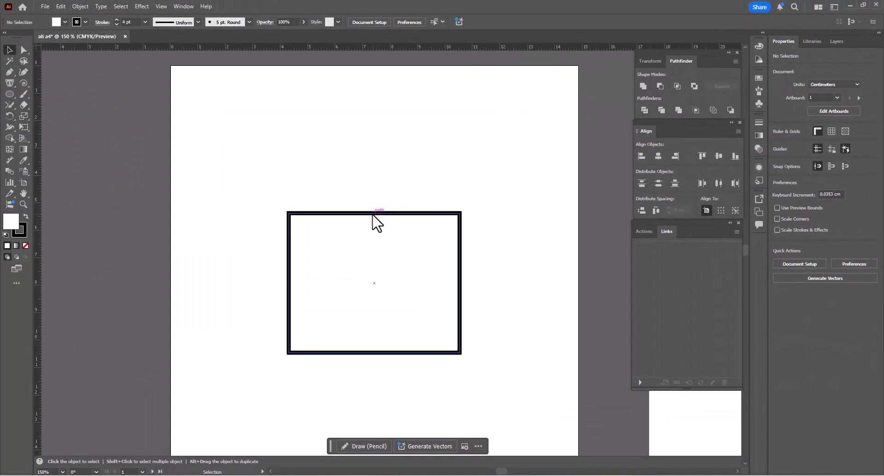
pyautogui.click(377, 224)
pyautogui.scroll(-2, 374, 221)
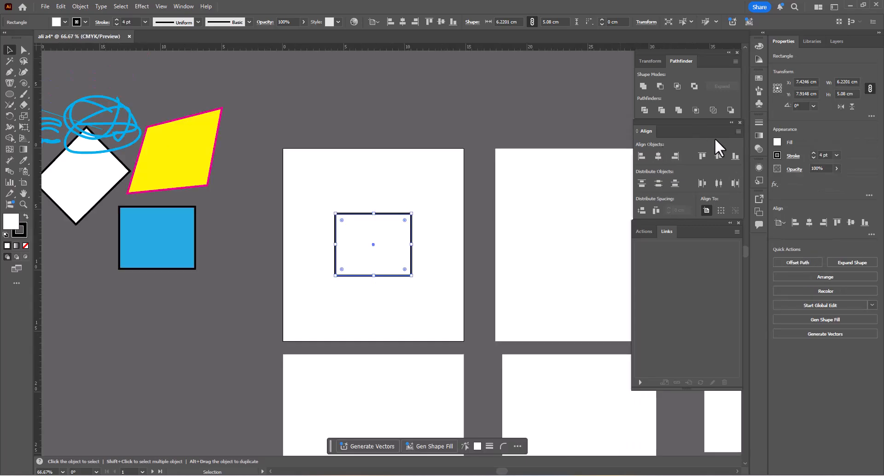
pyautogui.click(382, 184)
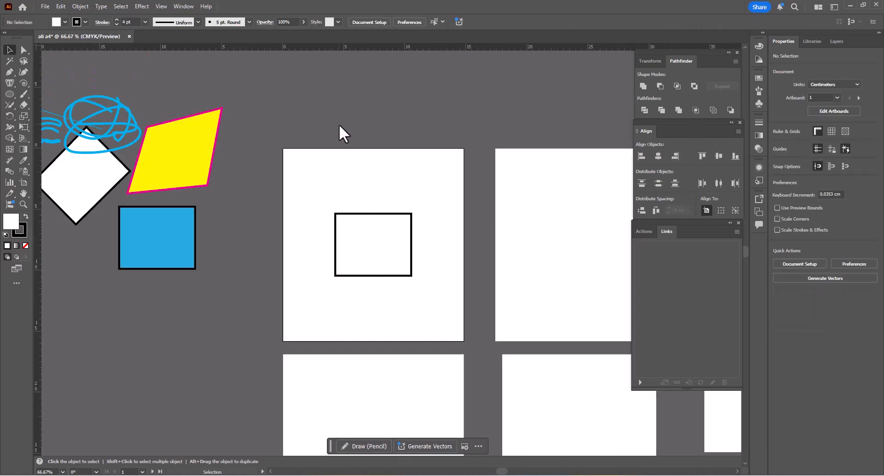
pyautogui.moveTo(340, 126); pyautogui.dragTo(456, 286)
pyautogui.click(379, 186)
# - Select all objects that have the same fill colour as the centred white rectangle
pyautogui.click(355, 231)
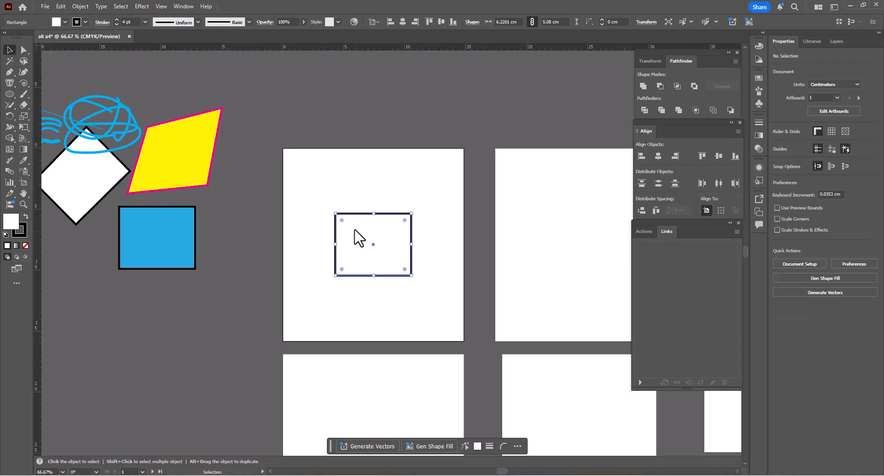
pyautogui.click(125, 4)
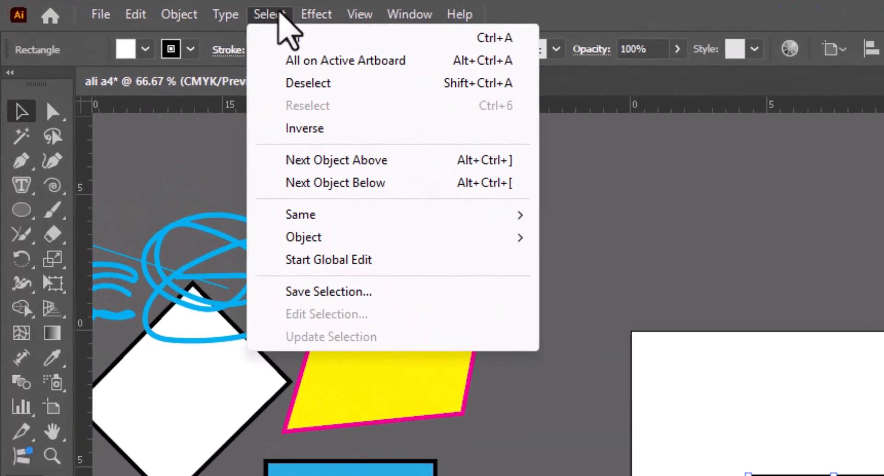
pyautogui.moveTo(141, 6)
pyautogui.moveTo(269, 14)
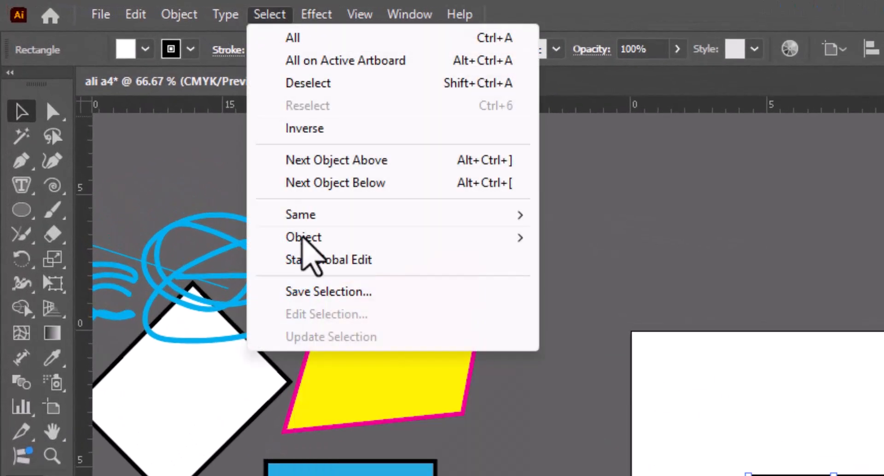
pyautogui.moveTo(309, 237)
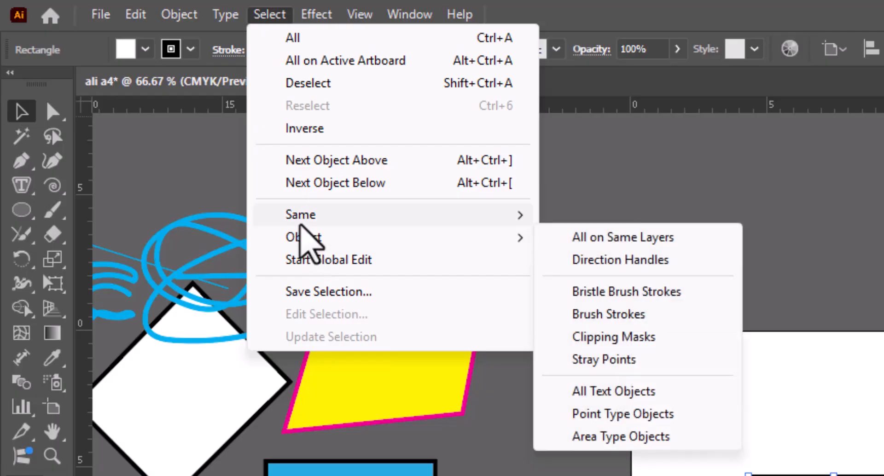
pyautogui.moveTo(295, 216)
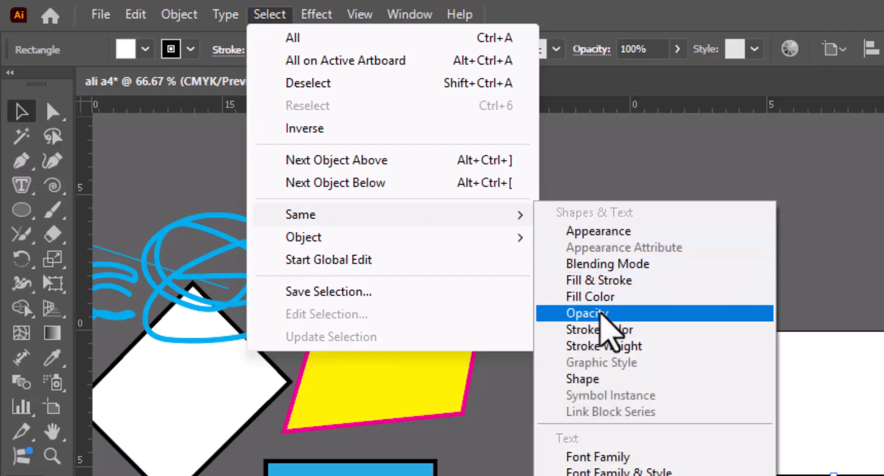
pyautogui.click(601, 304)
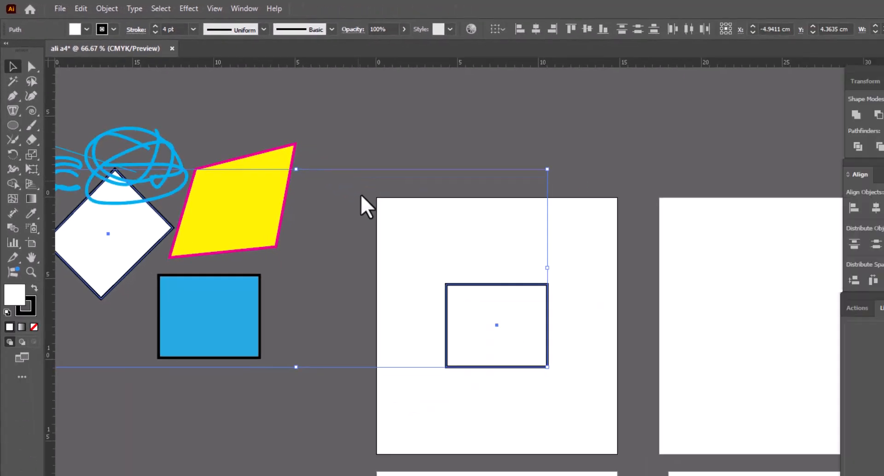
pyautogui.hotkey('ctrl', '-')
pyautogui.hotkey('ctrl', '-')
pyautogui.scroll(1, 253, 201)
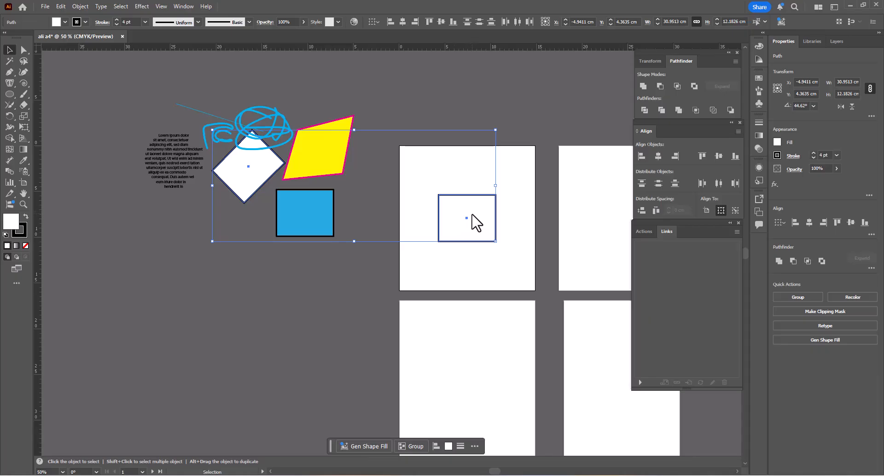
# - Try moving all objects that share the centred rectangle's fill colour down by about 5.9 cm, and undo the move
pyautogui.click(458, 221)
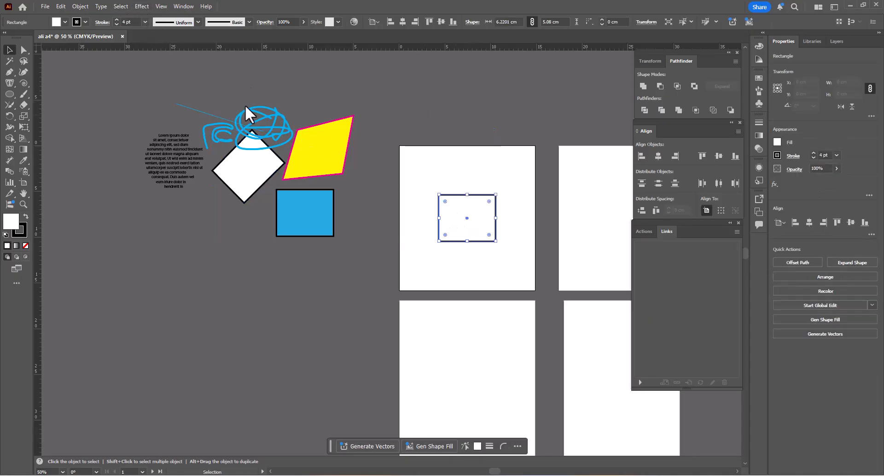
pyautogui.click(141, 6)
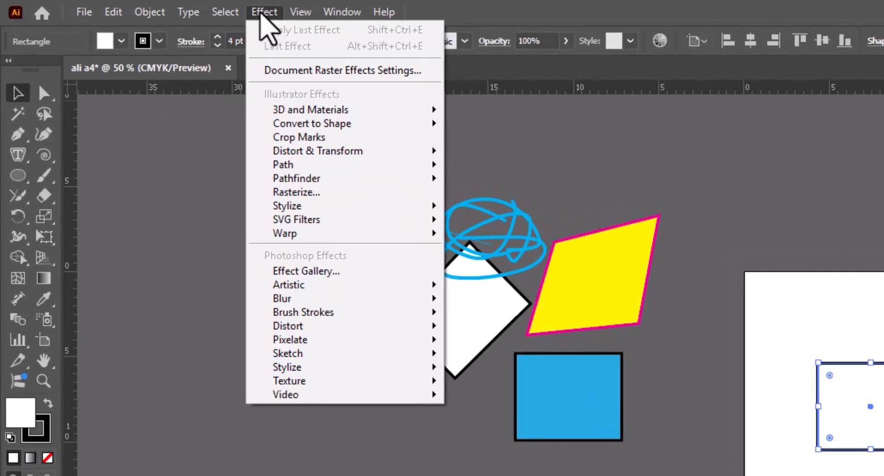
pyautogui.moveTo(129, 7)
pyautogui.moveTo(261, 177)
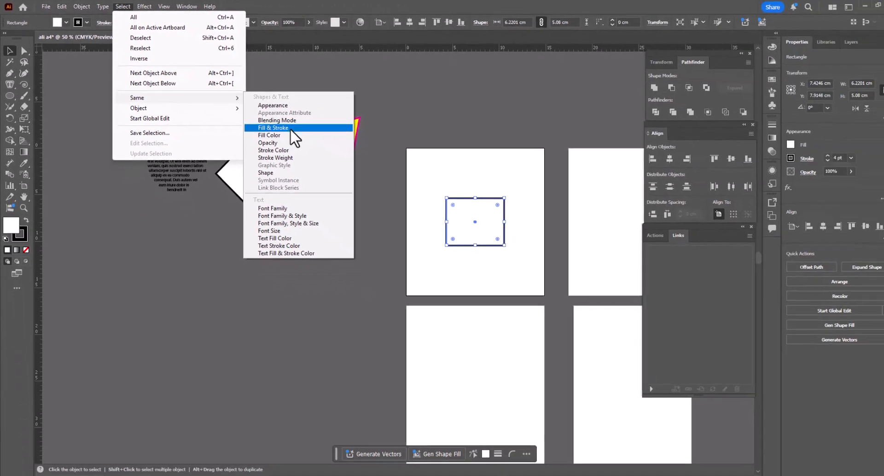
pyautogui.click(455, 201)
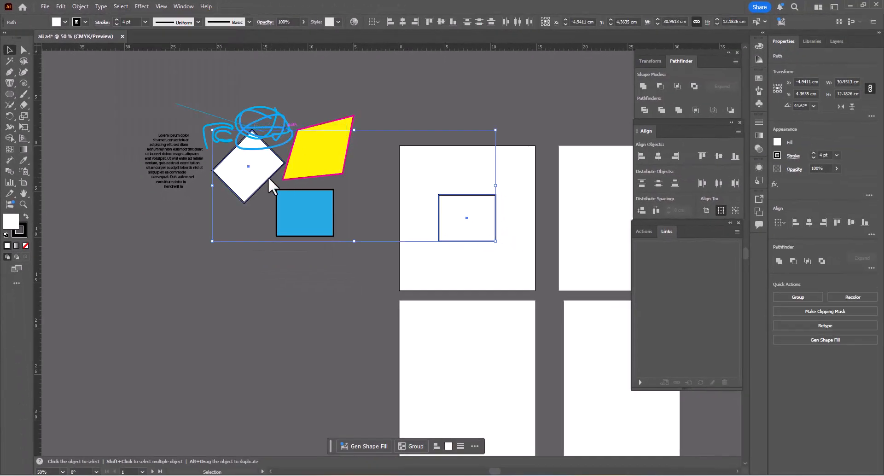
pyautogui.moveTo(253, 178); pyautogui.dragTo(244, 233)
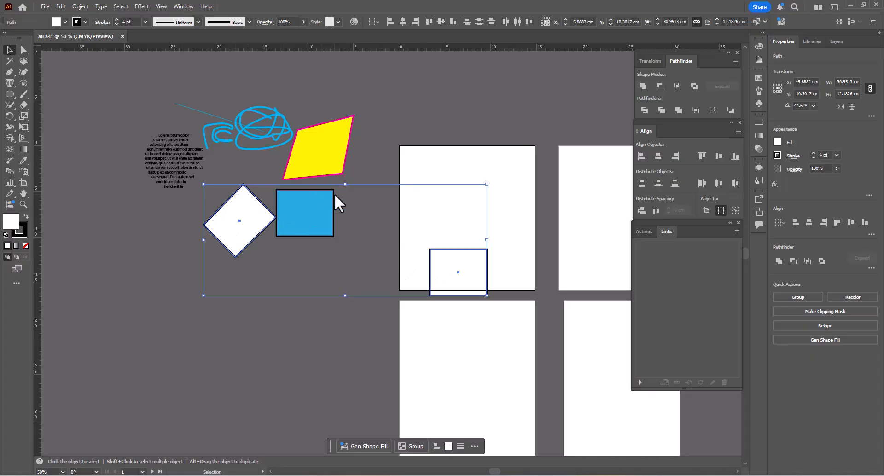
pyautogui.hotkey('ctrl', 'z')
pyautogui.click(240, 134)
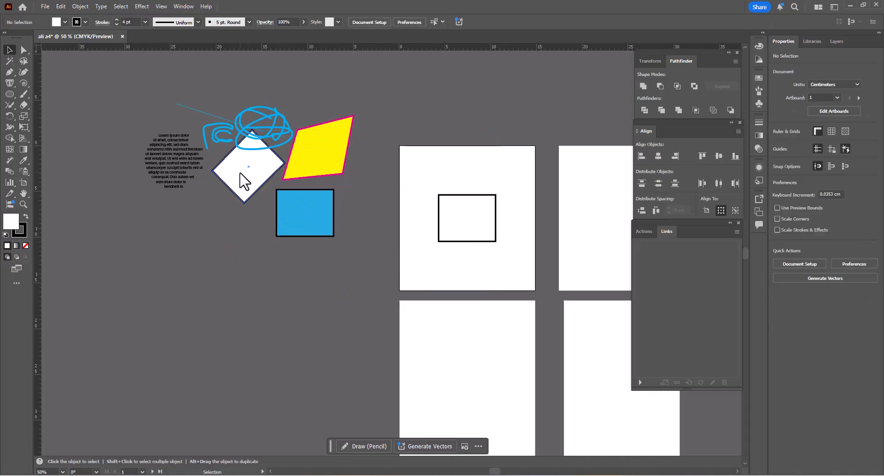
# - Select all objects with the same stroke colour as the rotated white rectangle, try moving them together, and undo the move
pyautogui.click(240, 173)
pyautogui.click(121, 6)
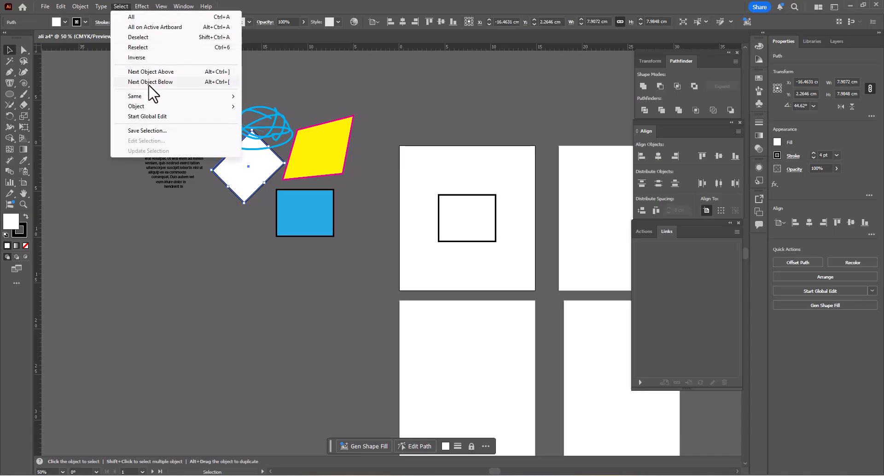
pyautogui.moveTo(146, 103)
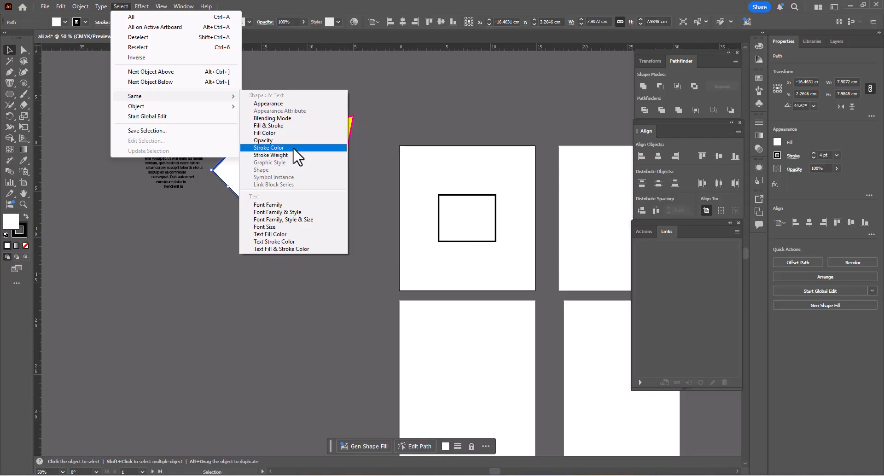
pyautogui.click(269, 148)
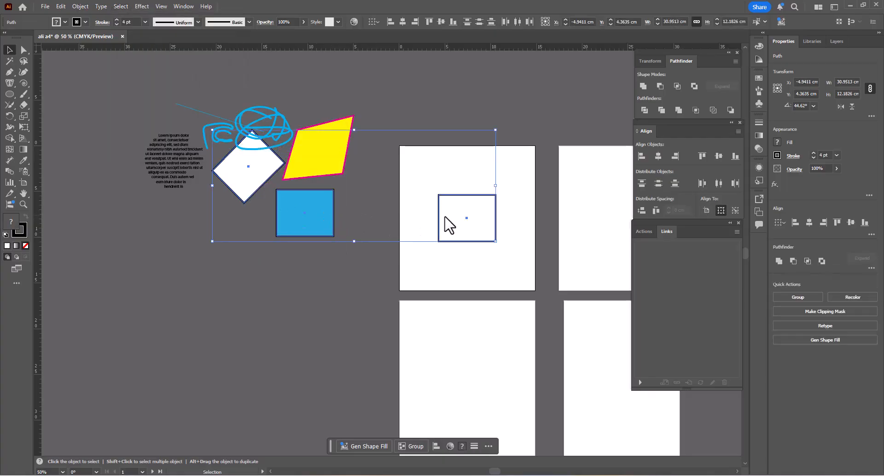
pyautogui.moveTo(303, 214); pyautogui.dragTo(176, 122)
pyautogui.hotkey('ctrl', 'z')
pyautogui.click(302, 280)
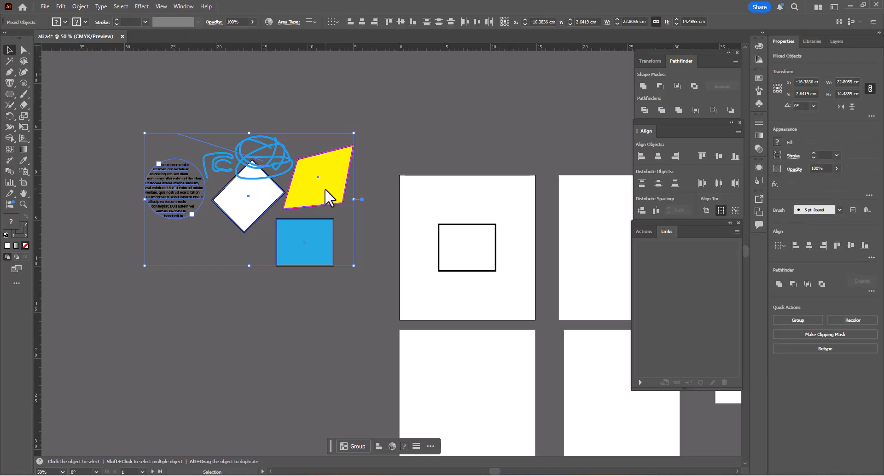
# - Move the yellow shape onto the first artboard and centre it horizontally there
pyautogui.press('space')
pyautogui.moveTo(322, 186); pyautogui.dragTo(551, 182)
pyautogui.click(337, 103)
pyautogui.click(658, 155)
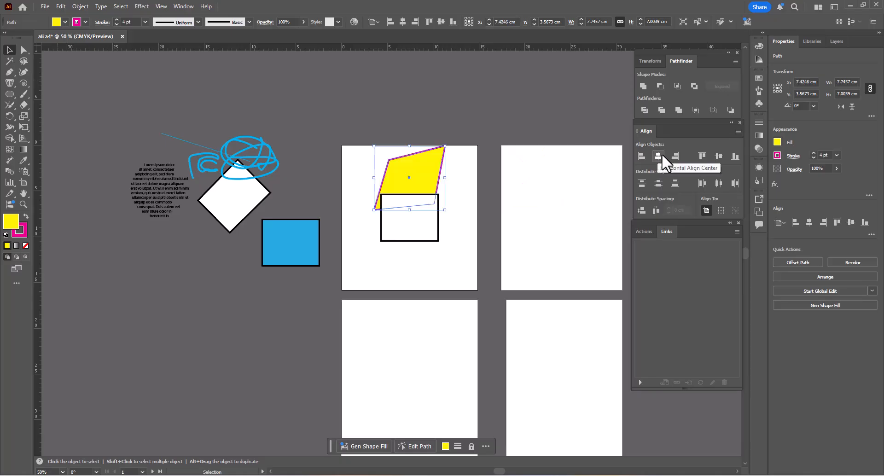
pyautogui.click(483, 169)
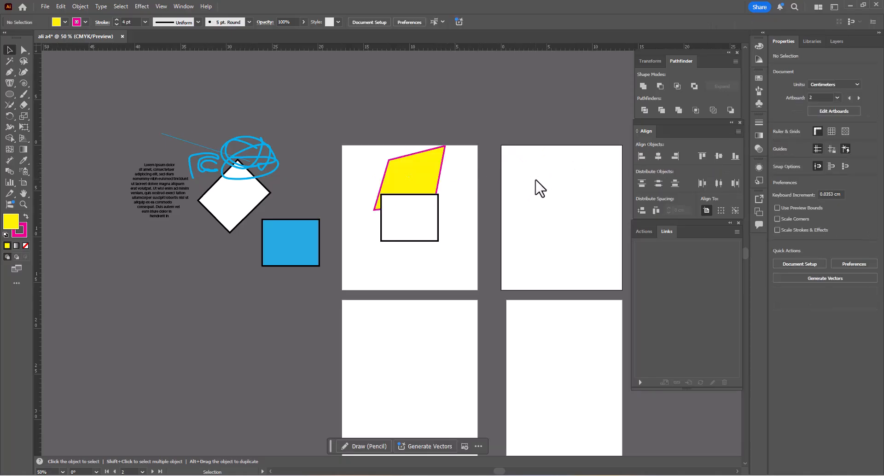
# - Move the yellow shape across the left edge of the second artboard, centred at about X 20.14 cm, Y 3.68 cm
pyautogui.click(272, 162)
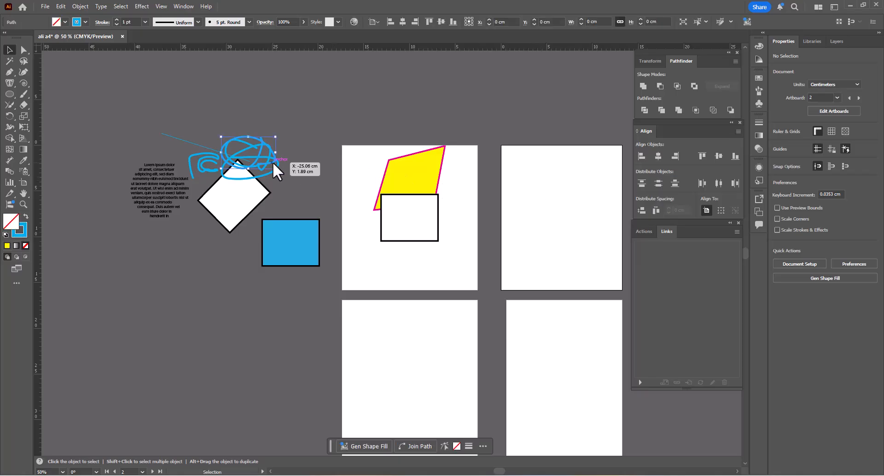
pyautogui.moveTo(414, 167)
pyautogui.mouseDown()
pyautogui.moveTo(507, 167)
pyautogui.moveTo(536, 182)
pyautogui.moveTo(494, 135)
pyautogui.mouseUp()
pyautogui.click(544, 145)
pyautogui.scroll(3, 576, 171)
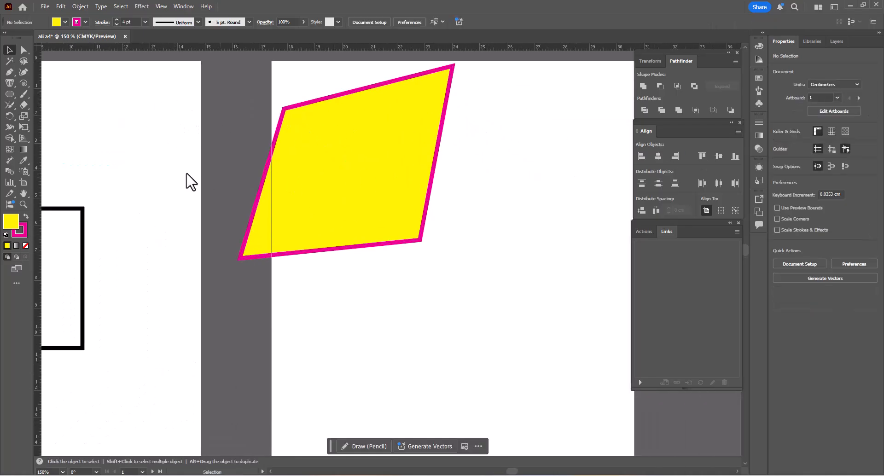
# - Align the yellow shape to the left edge of the first artboard
pyautogui.click(256, 243)
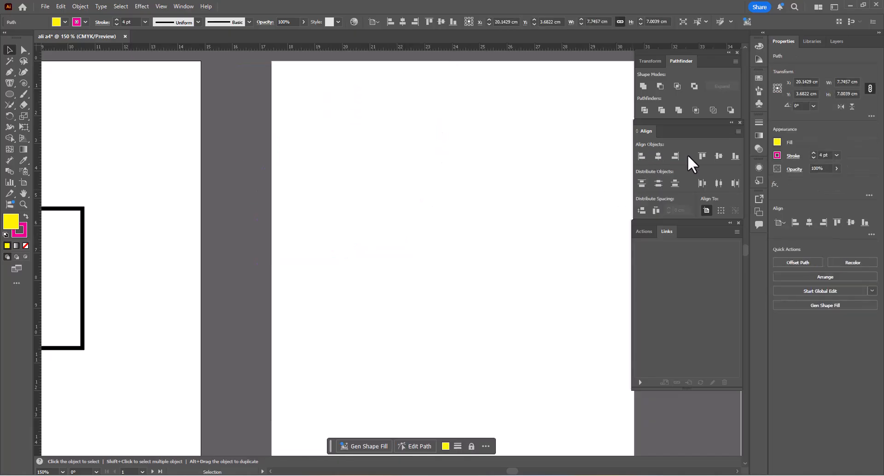
pyautogui.scroll(-4, 341, 134)
pyautogui.scroll(2, 276, 133)
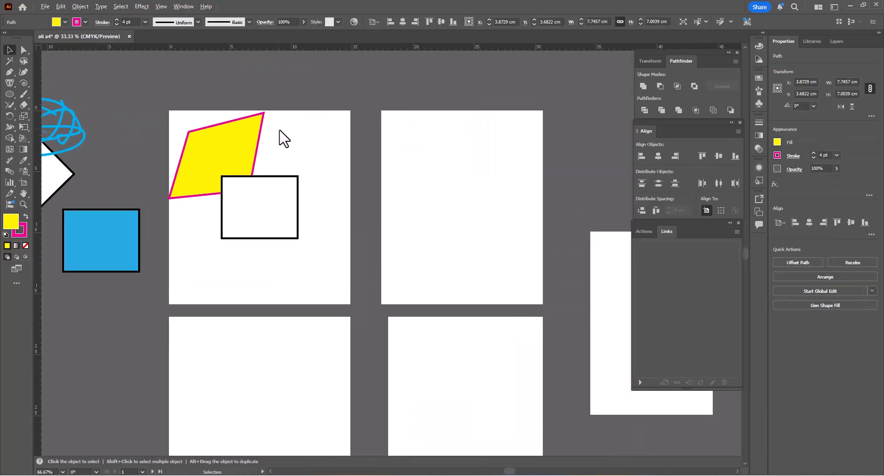
# - Move the yellow shape across the right edge of the first artboard, centred at about X 13.38 cm, Y 3.87 cm
pyautogui.click(413, 158)
pyautogui.moveTo(247, 132); pyautogui.dragTo(363, 134)
pyautogui.click(414, 141)
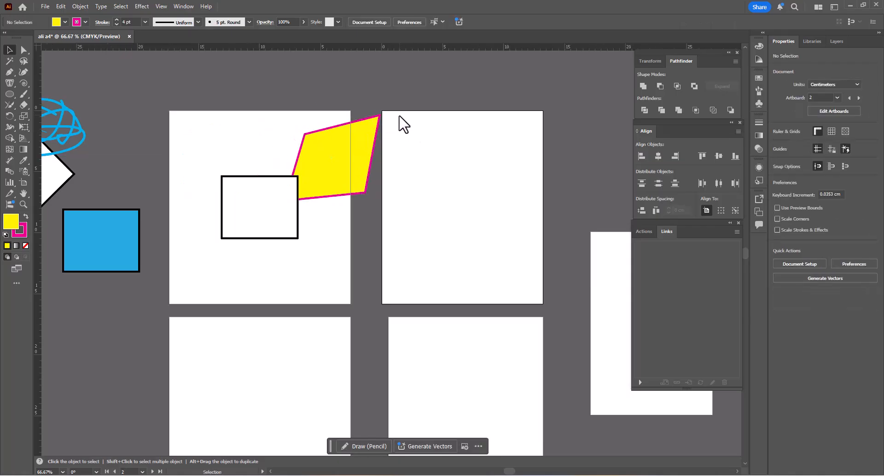
pyautogui.scroll(2, 341, 152)
pyautogui.click(338, 149)
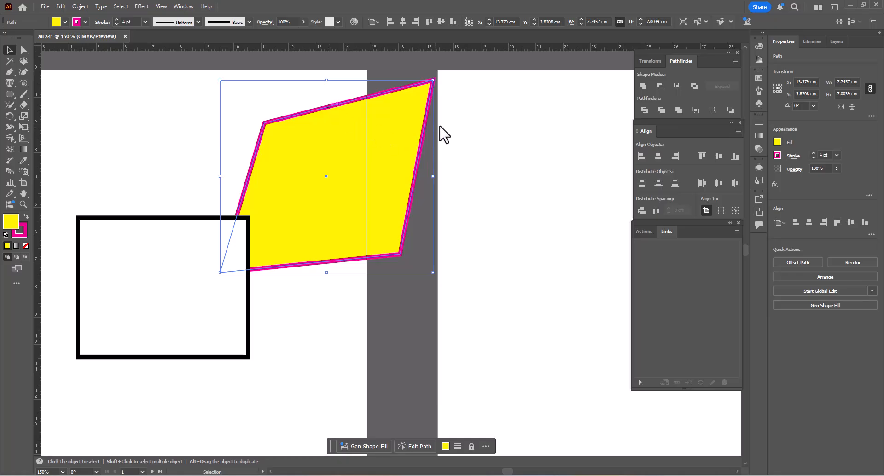
# - Make the second artboard active and align the yellow shape to its left and top edges
pyautogui.click(470, 101)
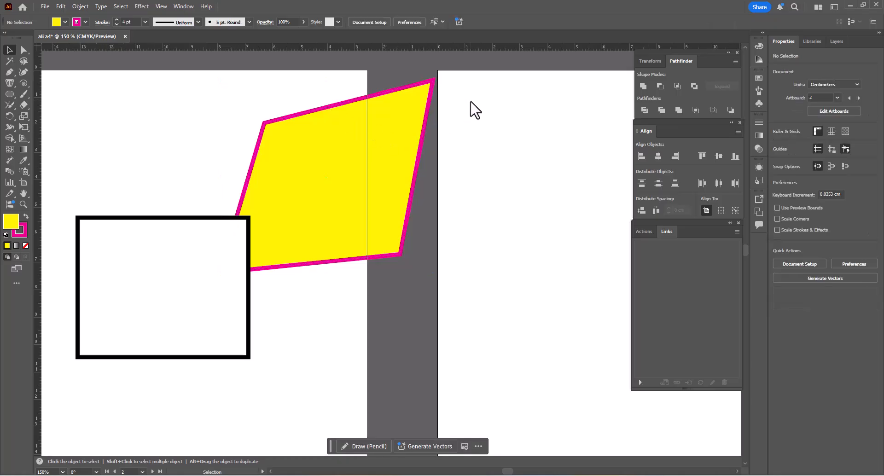
pyautogui.click(413, 113)
pyautogui.click(641, 155)
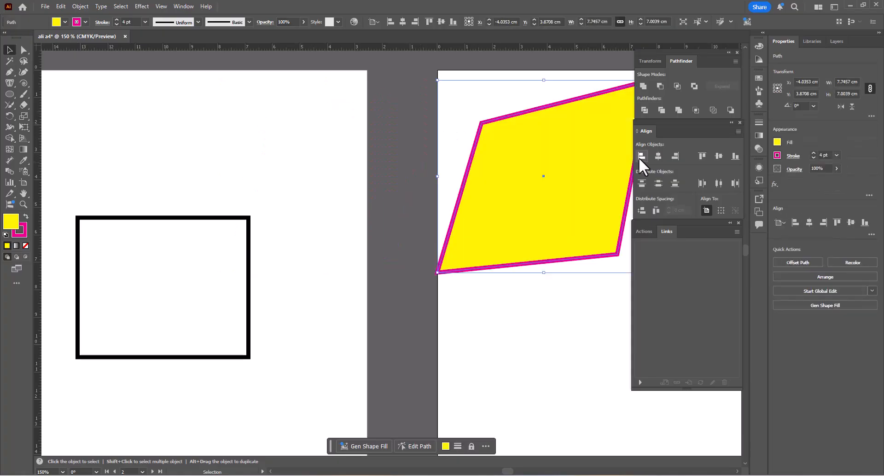
pyautogui.click(701, 156)
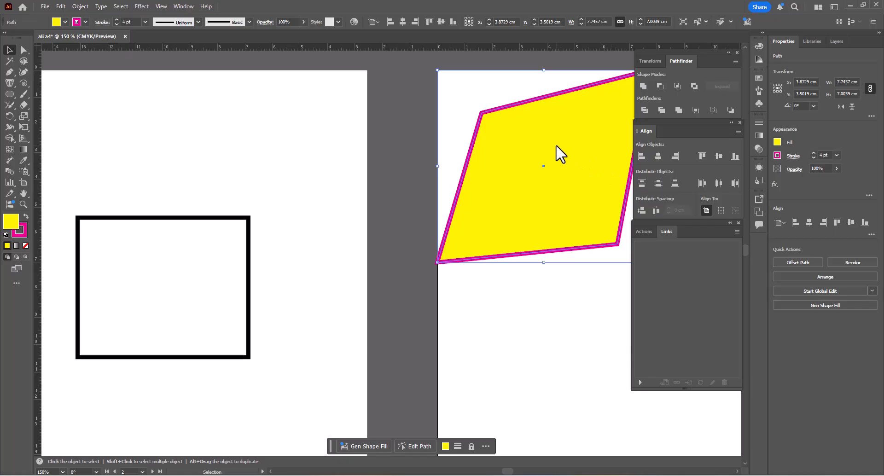
# - Move the rotated white rectangle together with the blue scribbles onto the second artboard, below the yellow shape
pyautogui.scroll(-3, 542, 146)
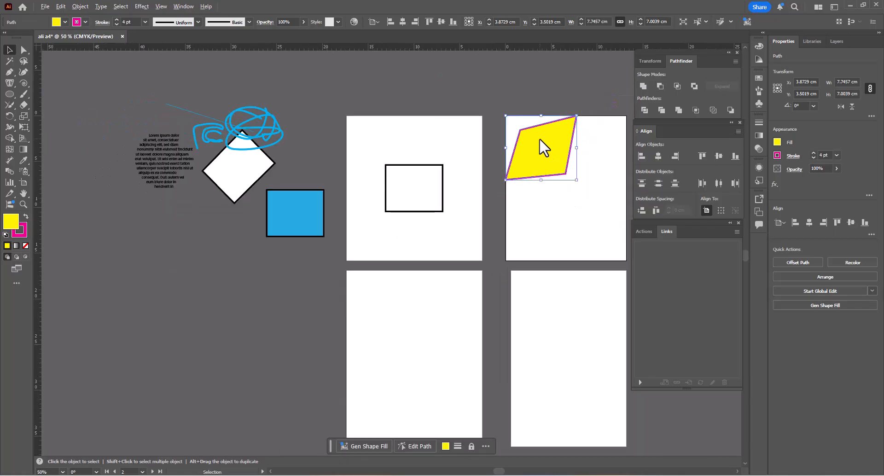
pyautogui.click(222, 132)
pyautogui.scroll(-3, 222, 131)
pyautogui.moveTo(241, 140)
pyautogui.mouseDown()
pyautogui.moveTo(375, 161)
pyautogui.moveTo(365, 166)
pyautogui.mouseUp()
# - Move the circular text block and the blue rectangle onto the lower part of the first artboard, side by side
pyautogui.scroll(2, 364, 171)
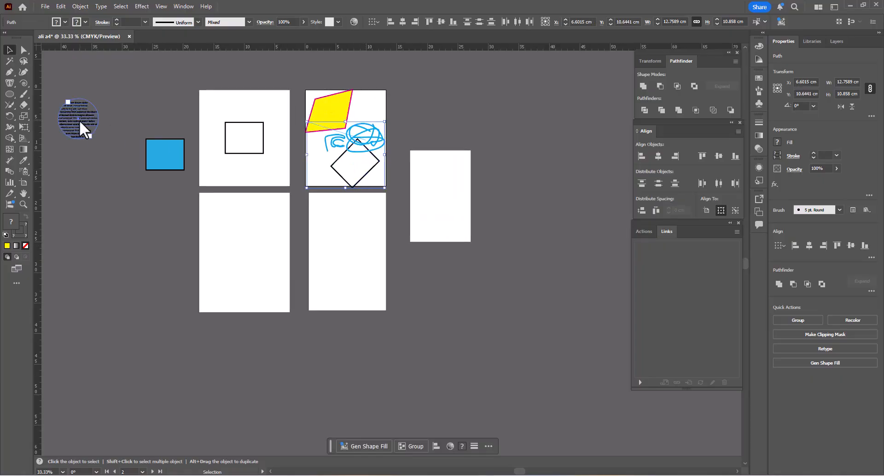
pyautogui.moveTo(79, 120); pyautogui.dragTo(271, 173)
pyautogui.scroll(3, 213, 159)
pyautogui.moveTo(181, 158); pyautogui.dragTo(231, 175)
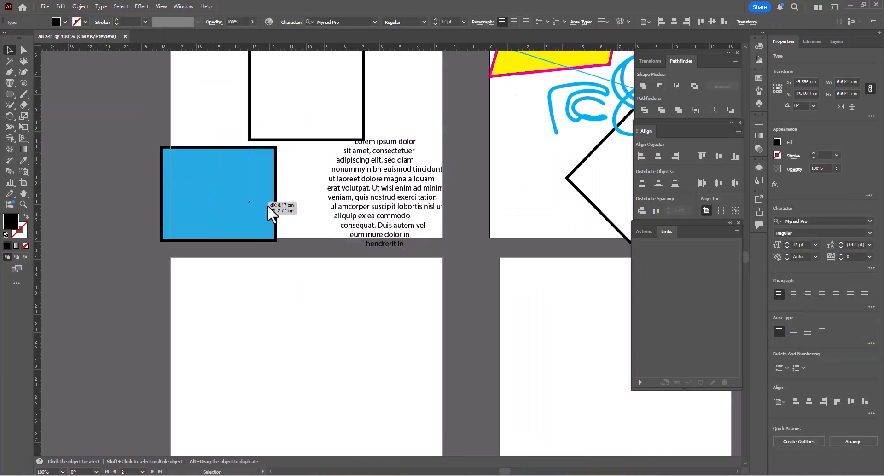
pyautogui.moveTo(267, 205)
pyautogui.mouseDown()
pyautogui.moveTo(278, 200)
pyautogui.moveTo(266, 195)
pyautogui.mouseUp()
pyautogui.moveTo(259, 183); pyautogui.dragTo(335, 259)
pyautogui.click(324, 95)
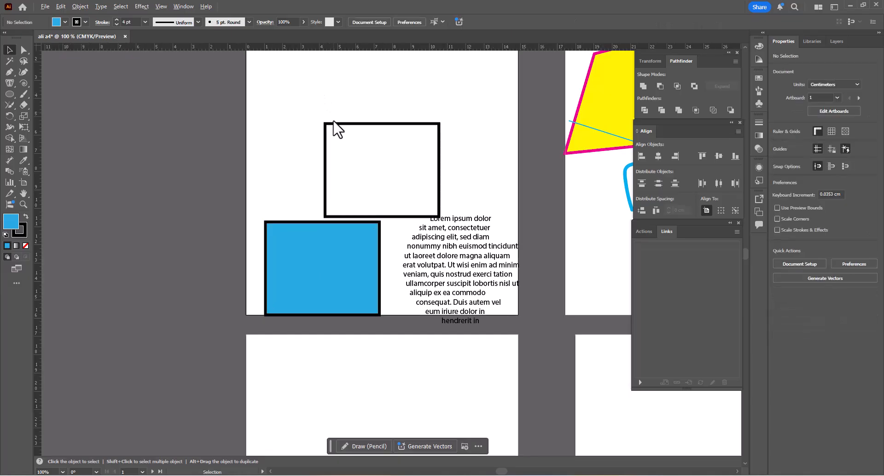
# - Start saving the document, choosing to store it on the computer instead of Creative Cloud
pyautogui.scroll(-2, 334, 122)
pyautogui.moveTo(398, 103); pyautogui.dragTo(293, 131)
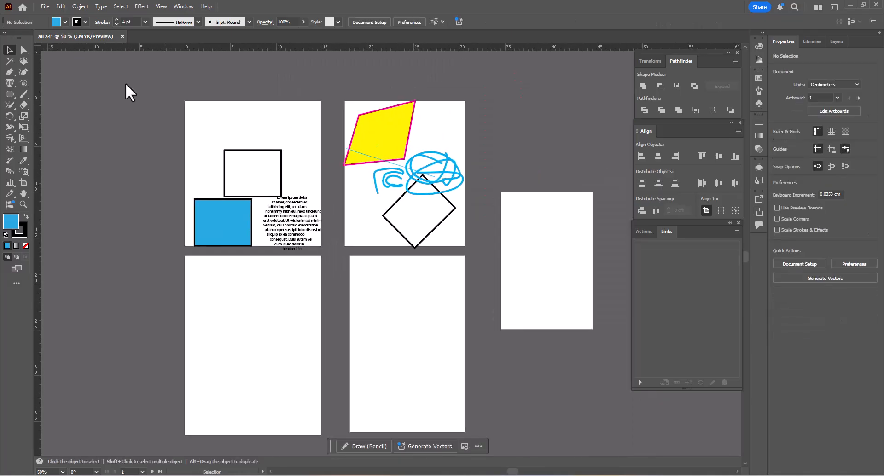
pyautogui.click(45, 7)
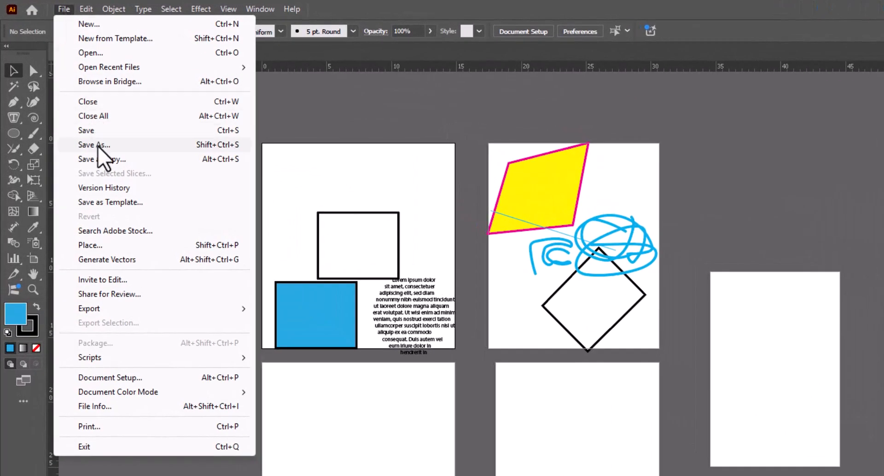
pyautogui.click(94, 132)
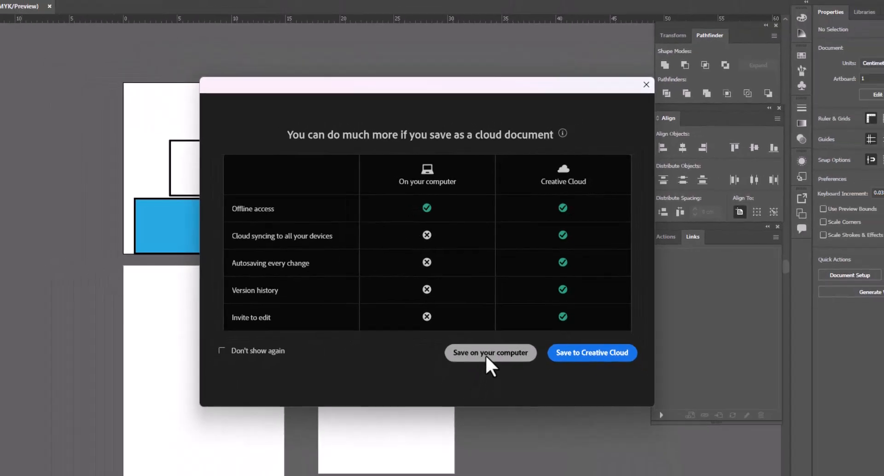
pyautogui.click(489, 383)
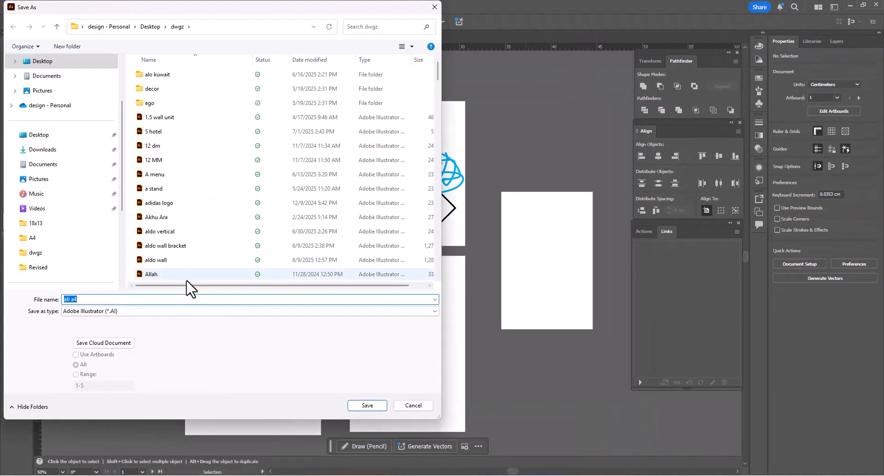
# - Set the save location to the Illustrator Course 2025 folder inside my 1st video on the PRINT 2024 (Z:) drive
pyautogui.scroll(-3, 92, 244)
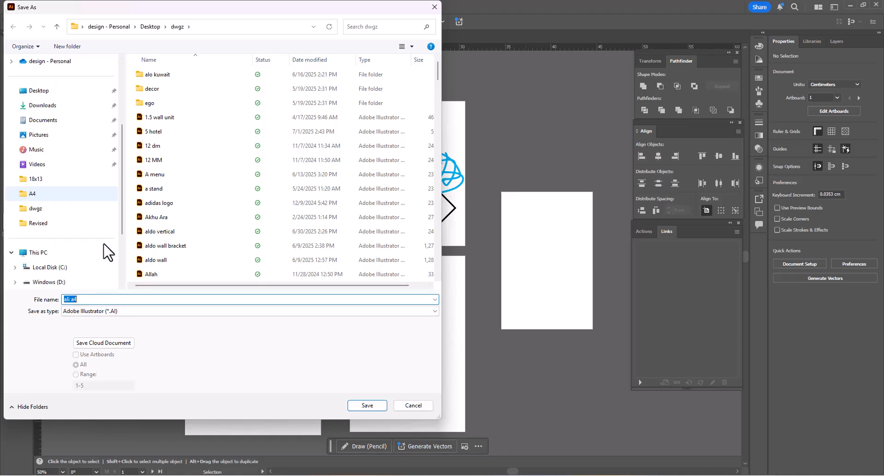
pyautogui.click(89, 224)
pyautogui.click(87, 239)
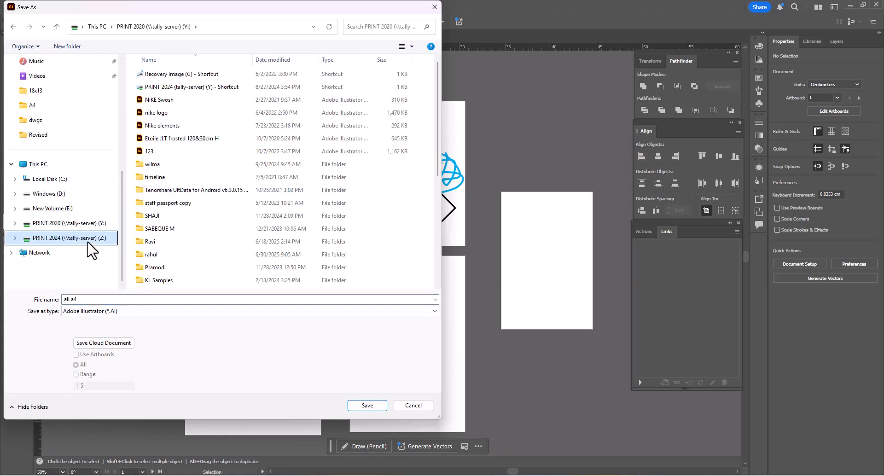
pyautogui.doubleClick(164, 88)
pyautogui.doubleClick(163, 75)
pyautogui.doubleClick(167, 126)
pyautogui.scroll(-1, 244, 142)
pyautogui.doubleClick(371, 225)
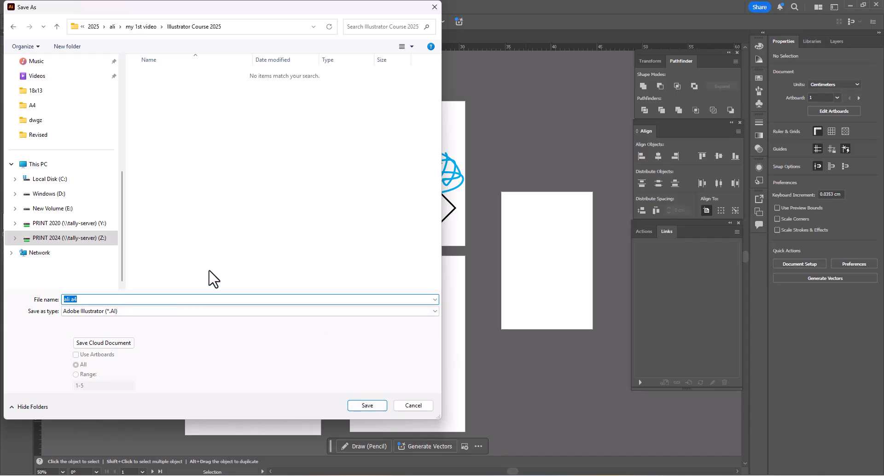
# - Save the document as an Adobe Illustrator file in Illustrator 2020 format, with PDF compatibility, embedded ICC profiles and compression
pyautogui.click(367, 406)
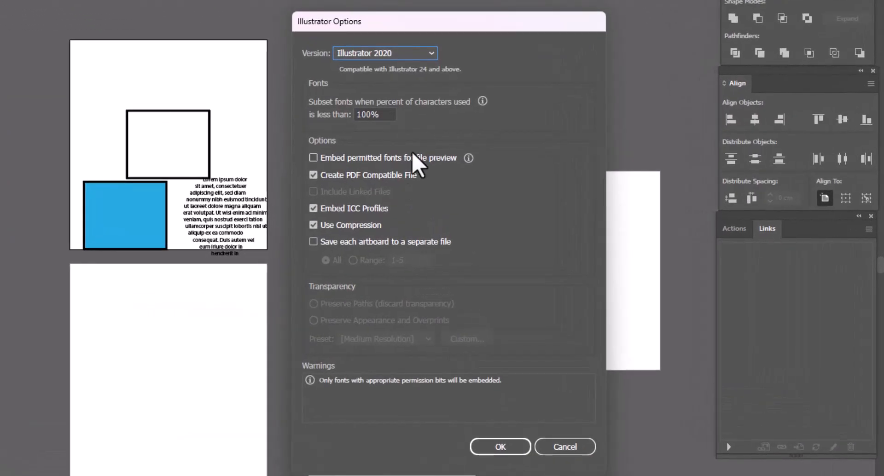
pyautogui.click(375, 56)
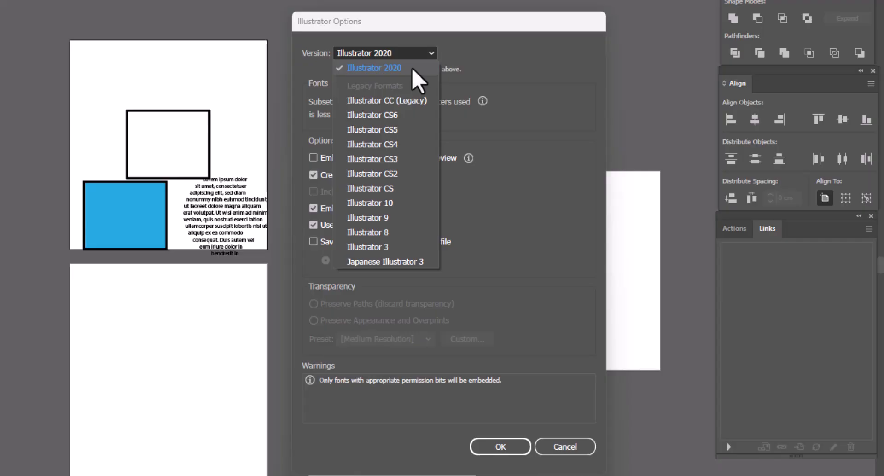
pyautogui.click(474, 64)
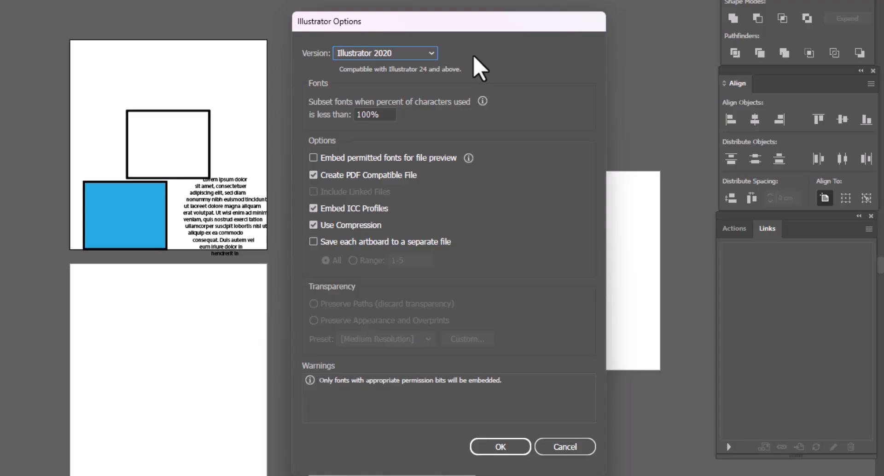
pyautogui.click(502, 447)
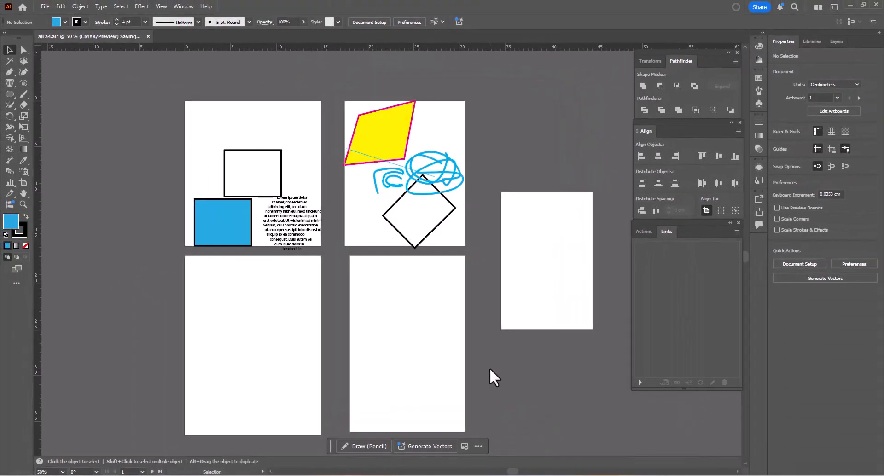